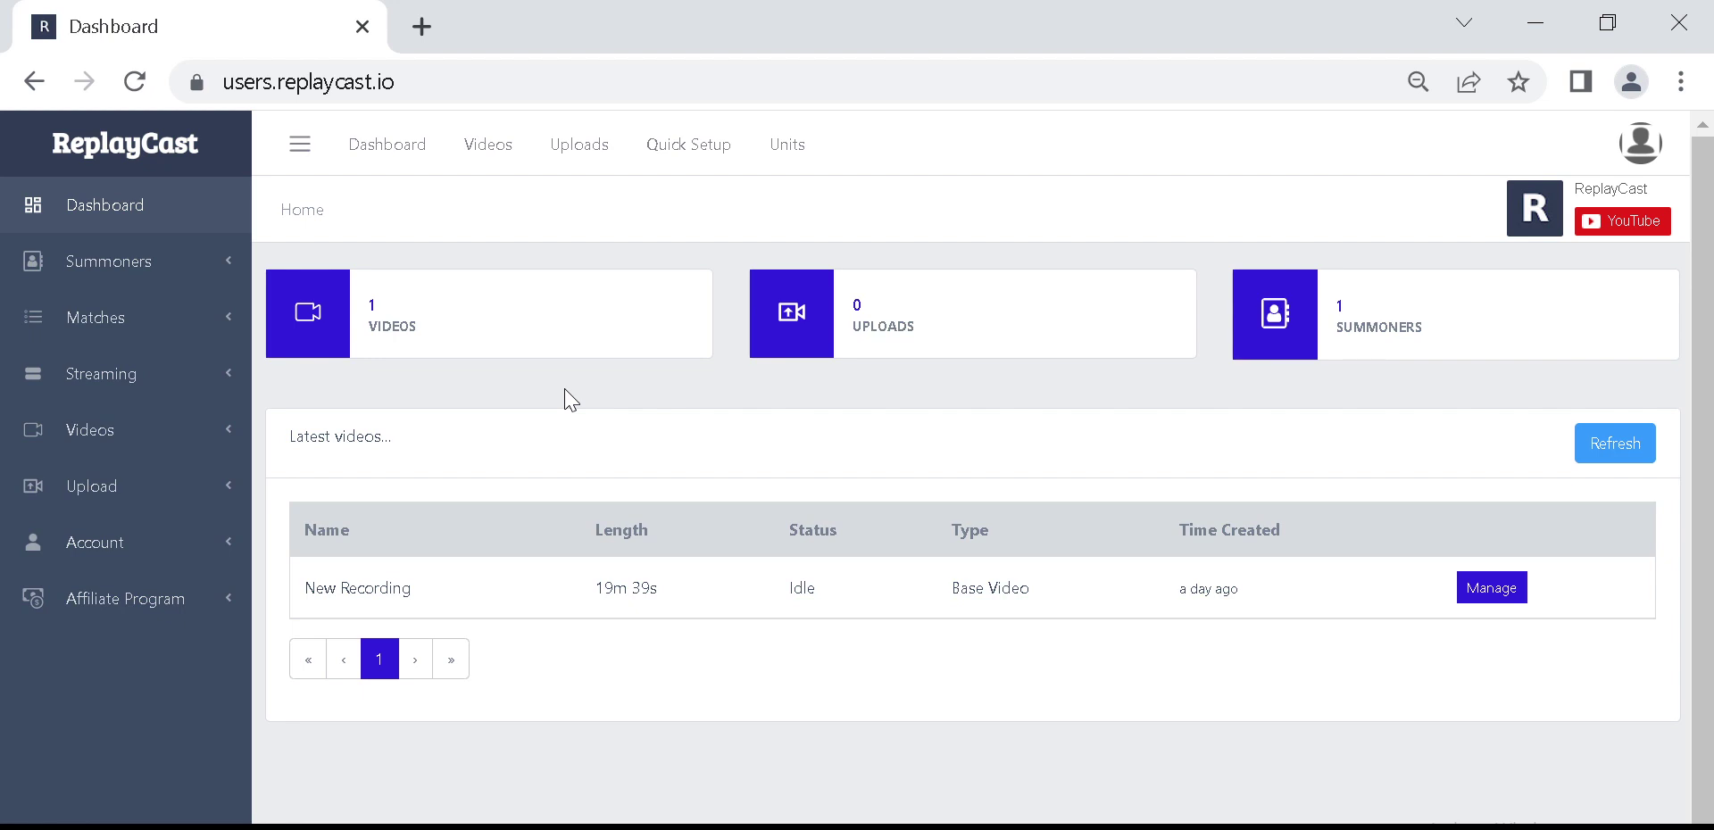
# - Open the management details of the New Recording video and show its match information
pyautogui.click(480, 156)
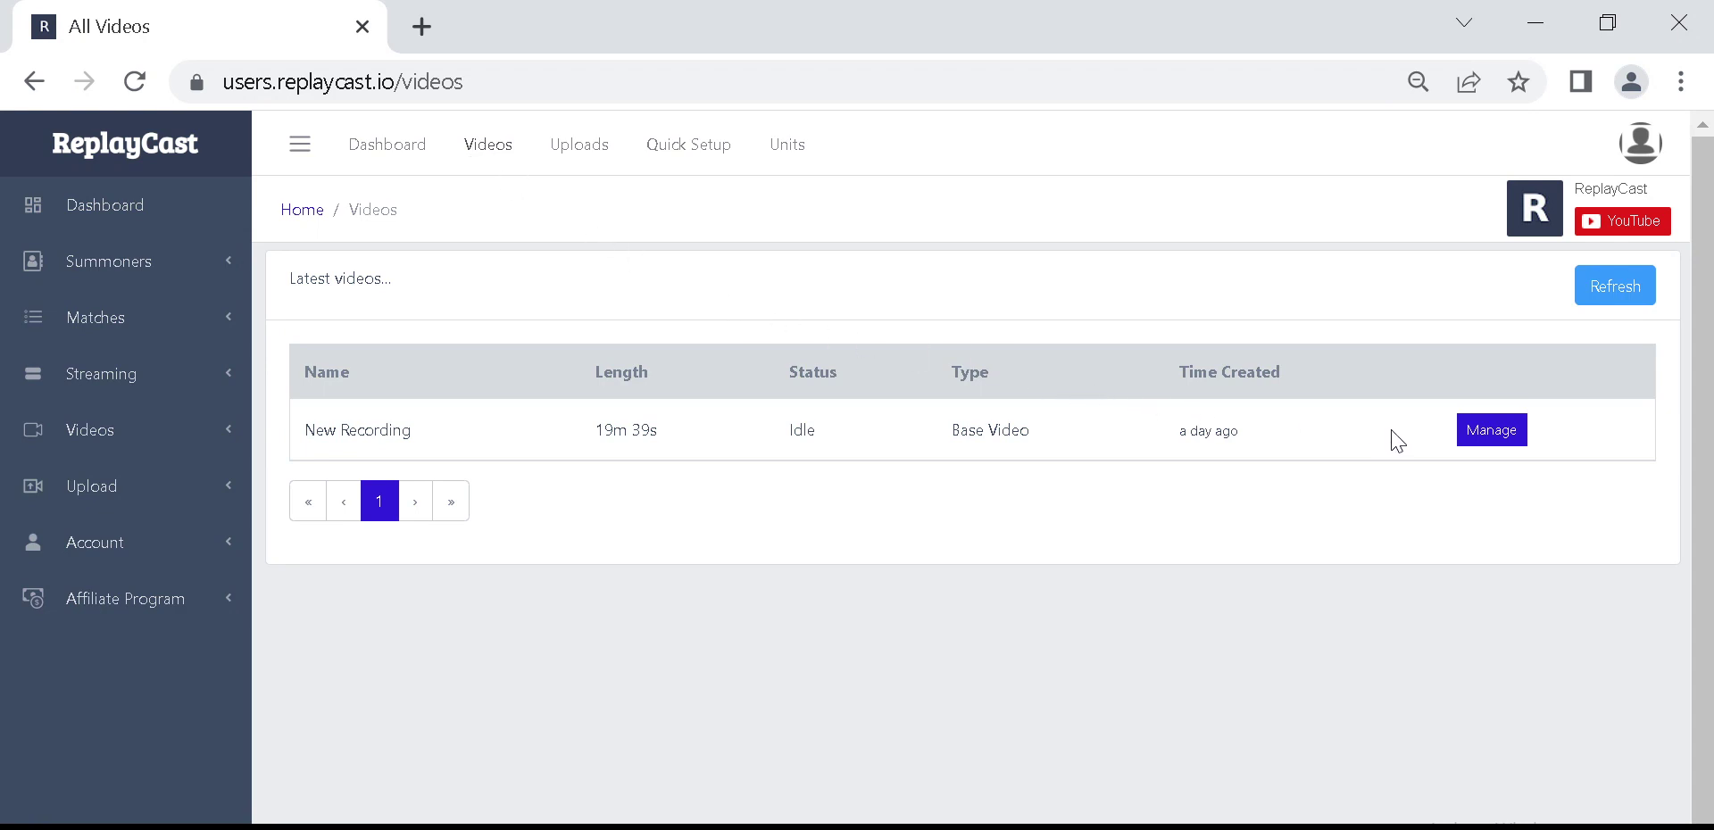
pyautogui.click(1493, 432)
pyautogui.scroll(-1, 1071, 520)
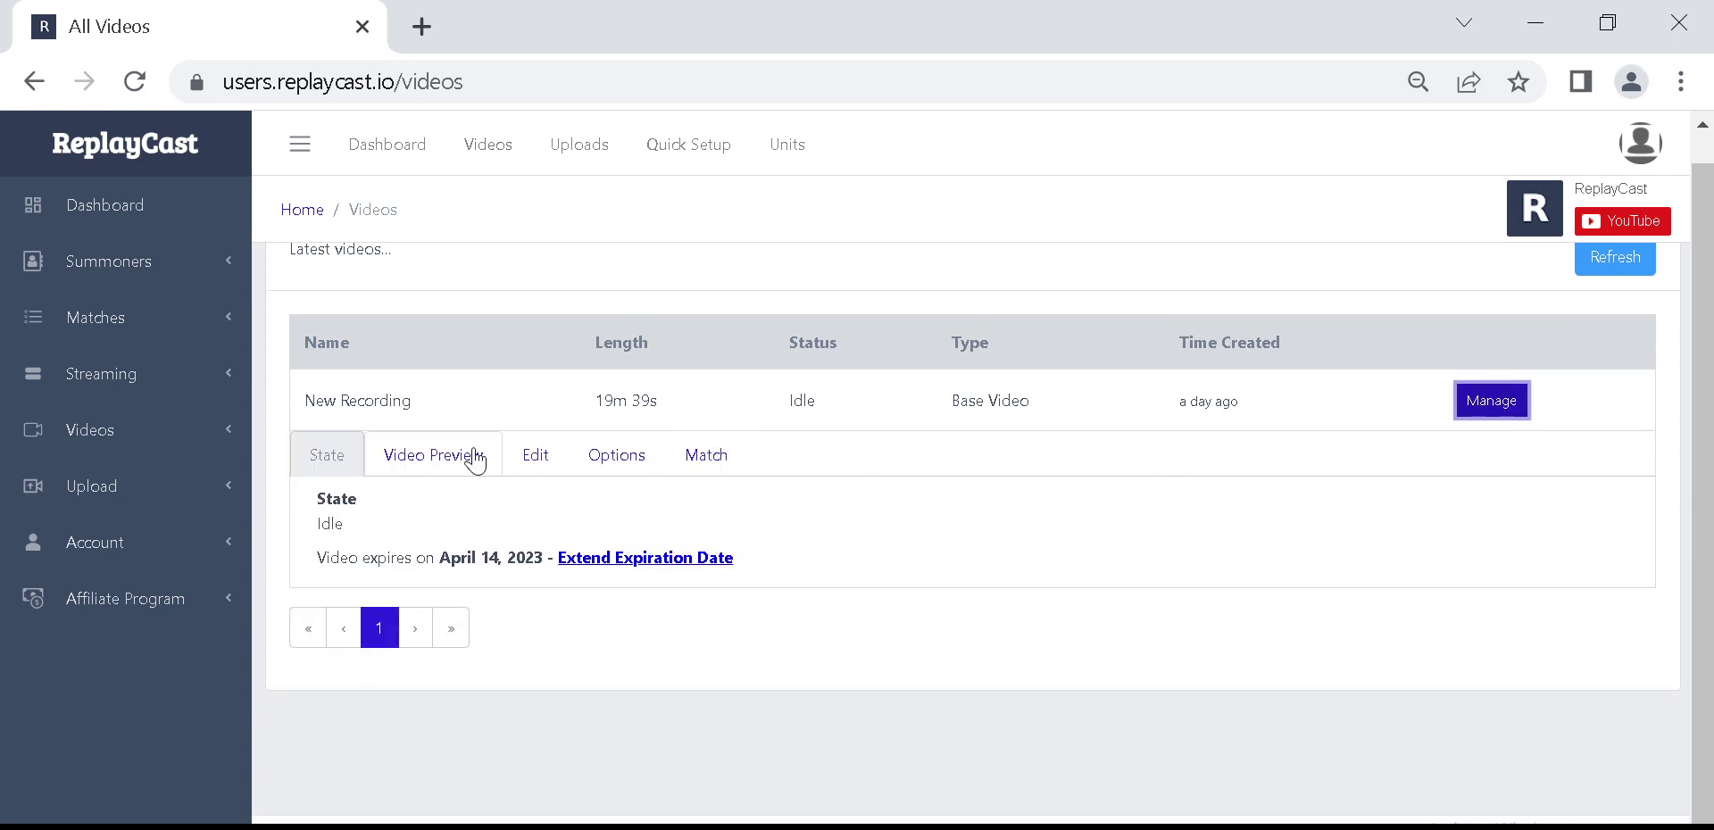
pyautogui.click(705, 456)
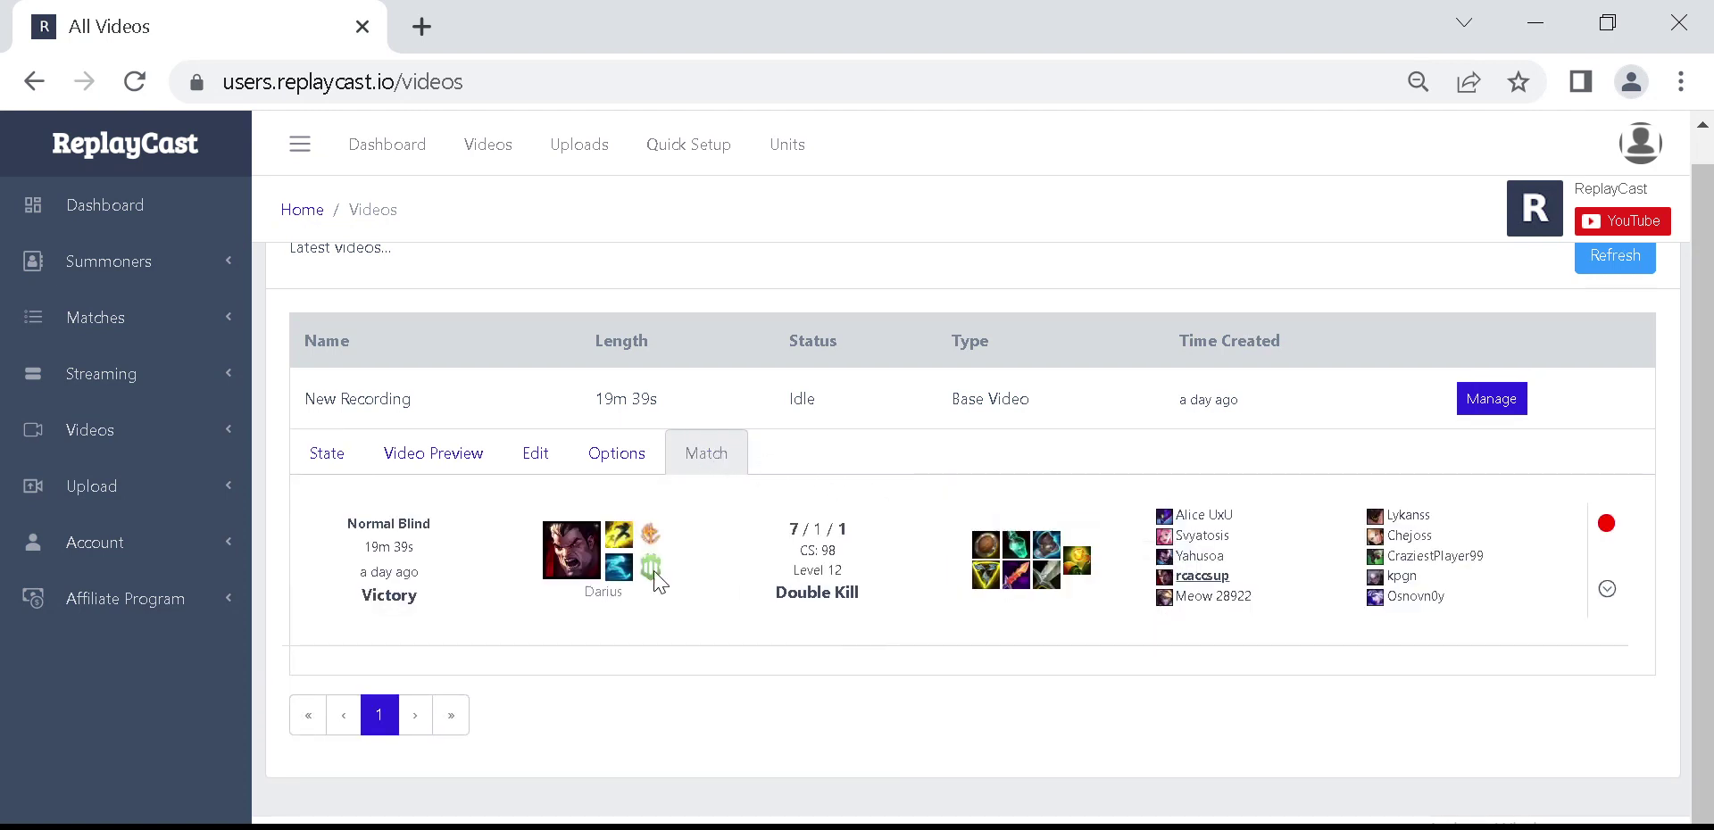
# - Play the New Recording's video preview for a few seconds and pause it
pyautogui.click(437, 455)
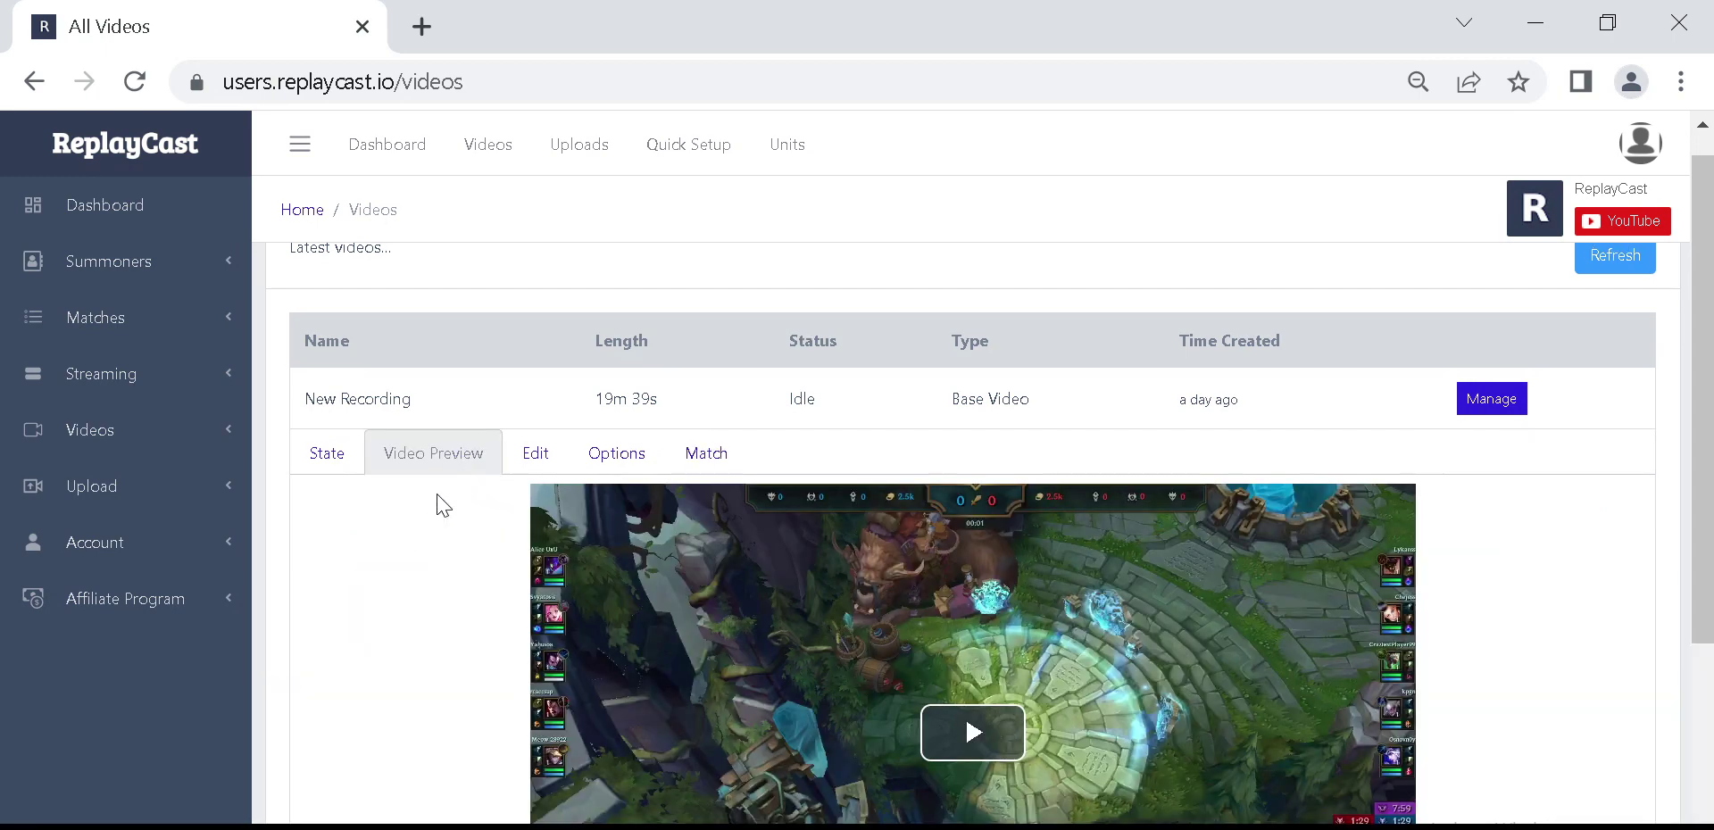
pyautogui.scroll(-2, 390, 548)
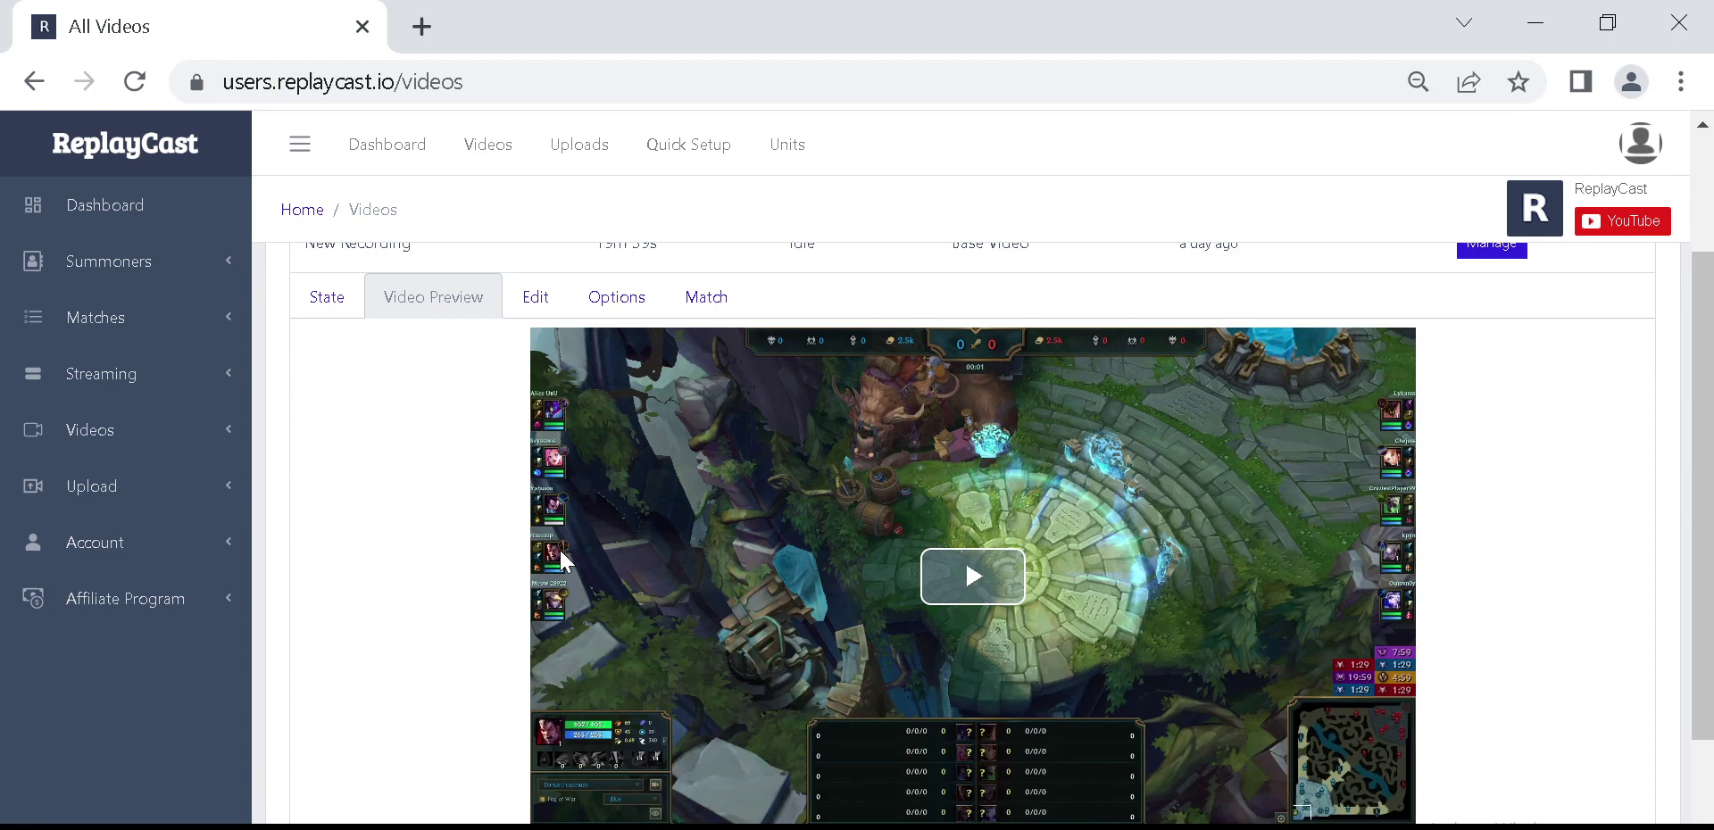
pyautogui.click(961, 585)
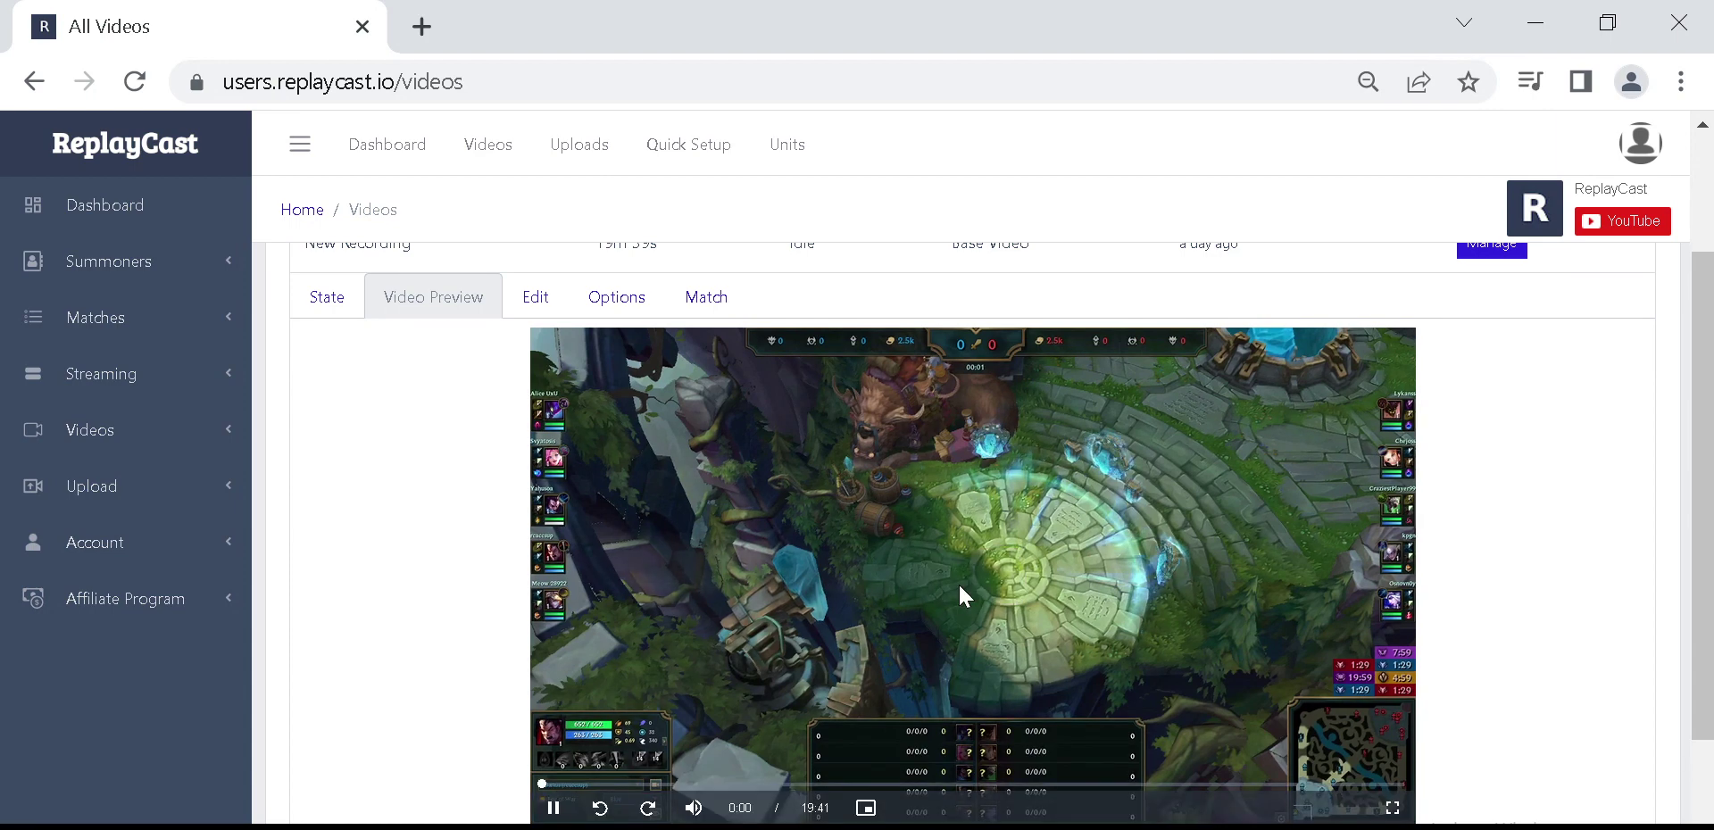
pyautogui.scroll(-2, 458, 587)
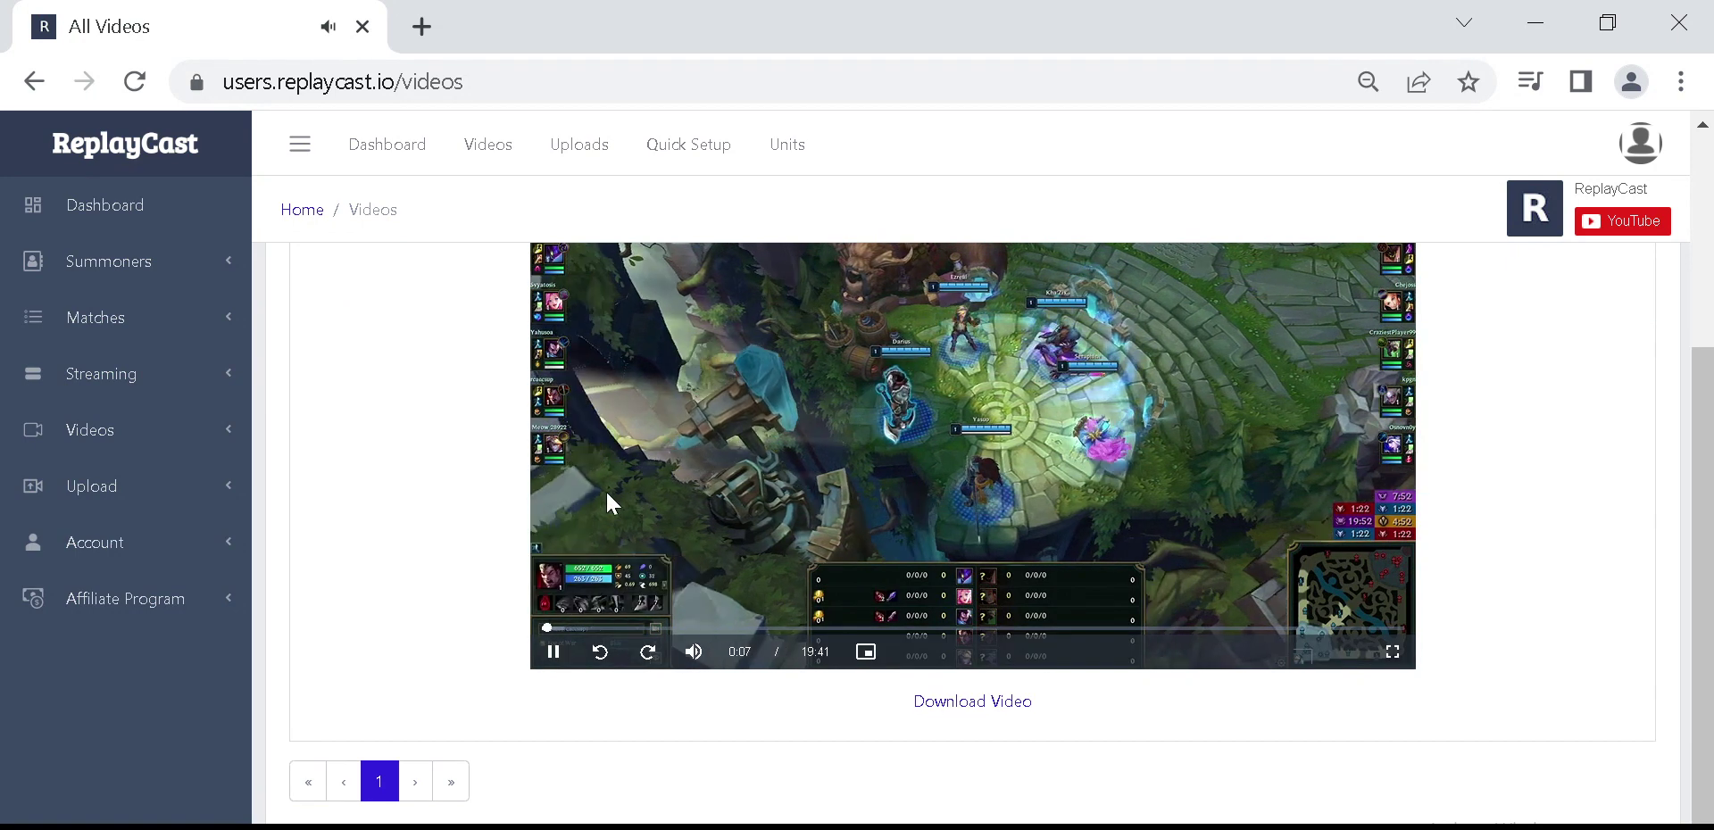
pyautogui.scroll(2, 464, 444)
pyautogui.click(614, 454)
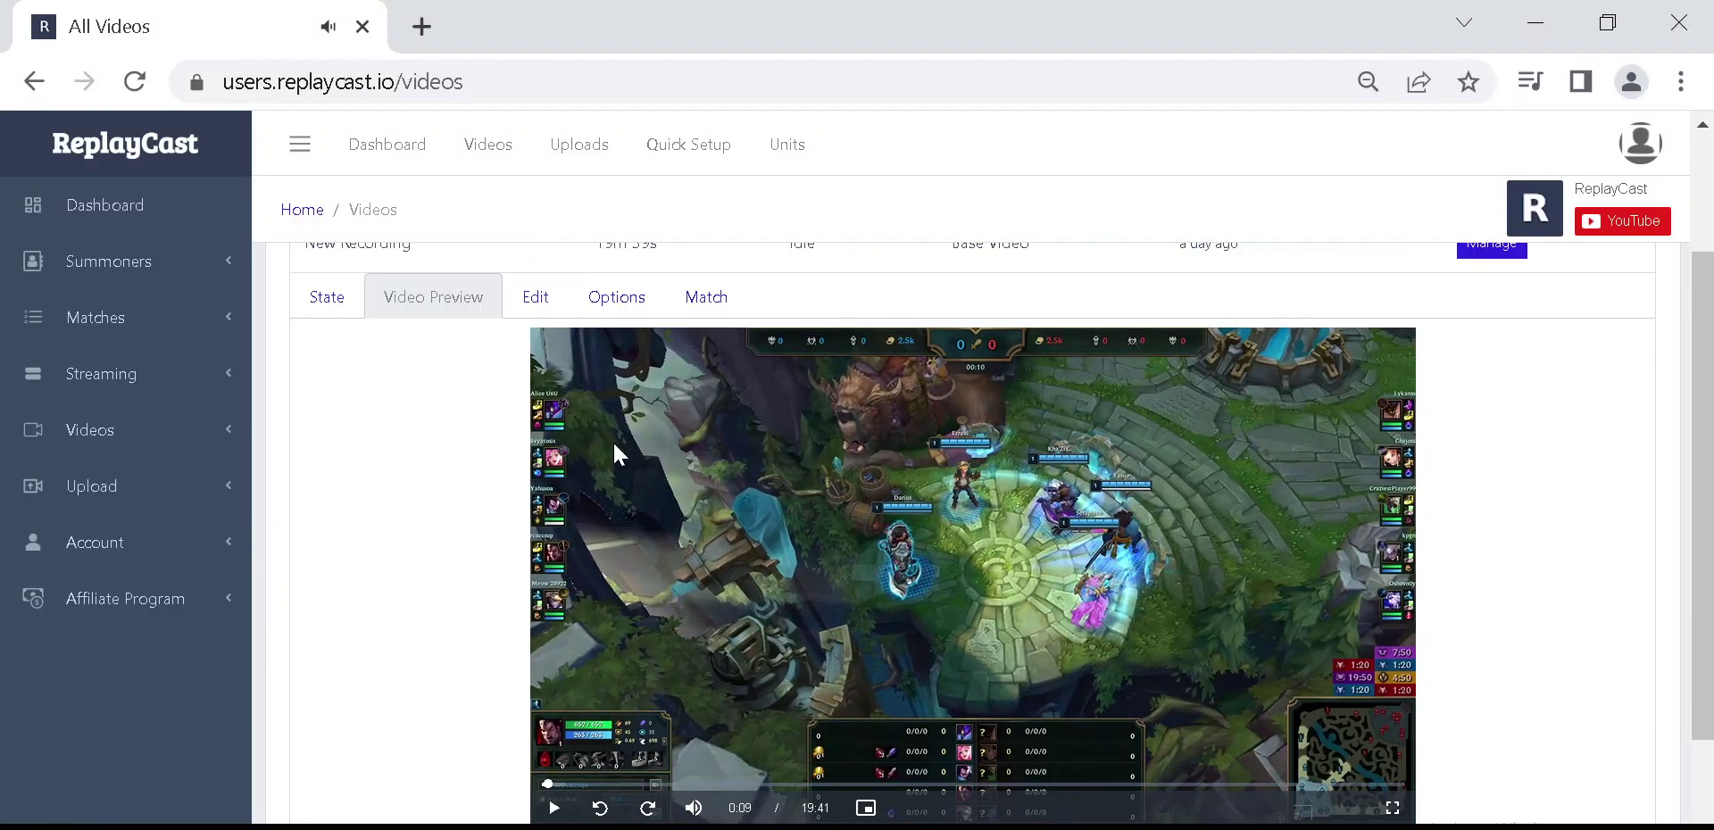
pyautogui.scroll(2, 464, 439)
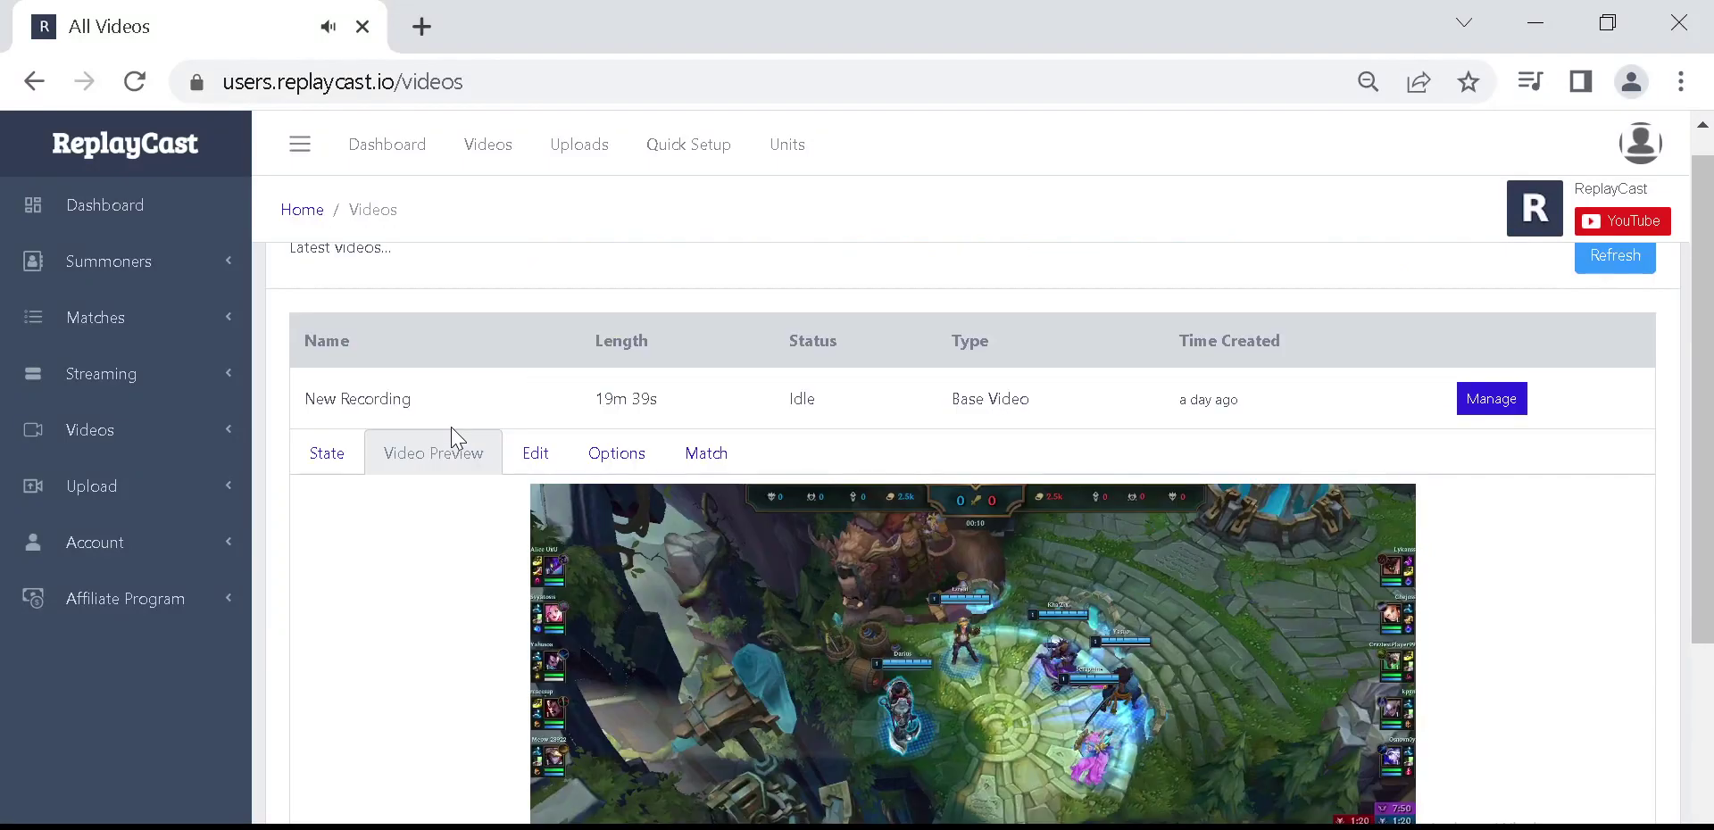
# - Open the editor for New Recording, look through the kill events and filter the event timeline to Darius
pyautogui.click(542, 453)
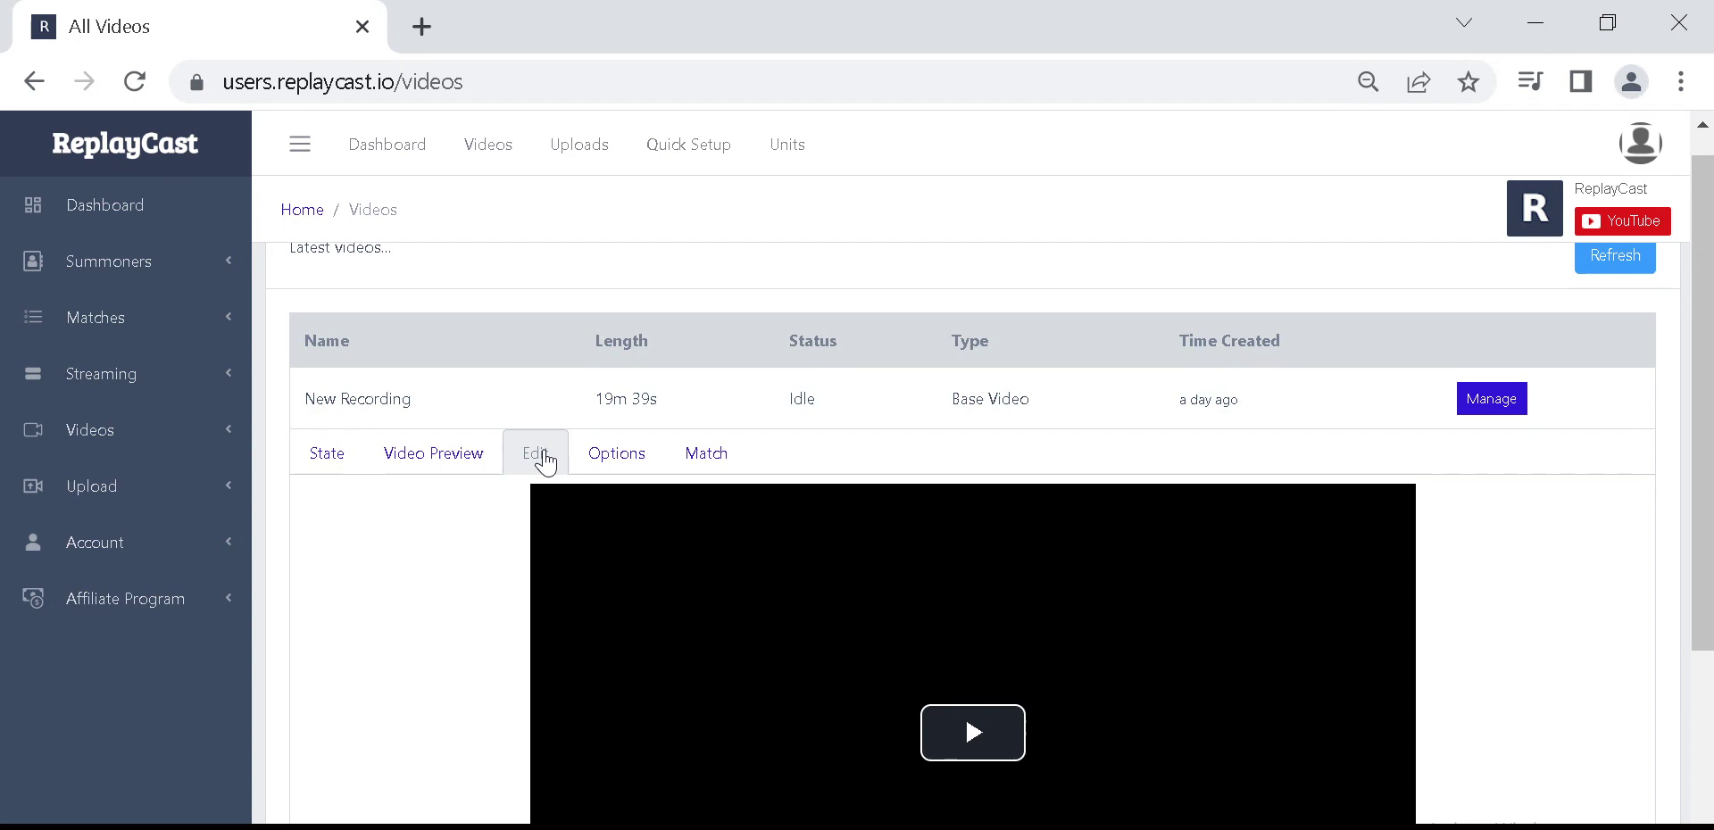
pyautogui.scroll(-9, 298, 548)
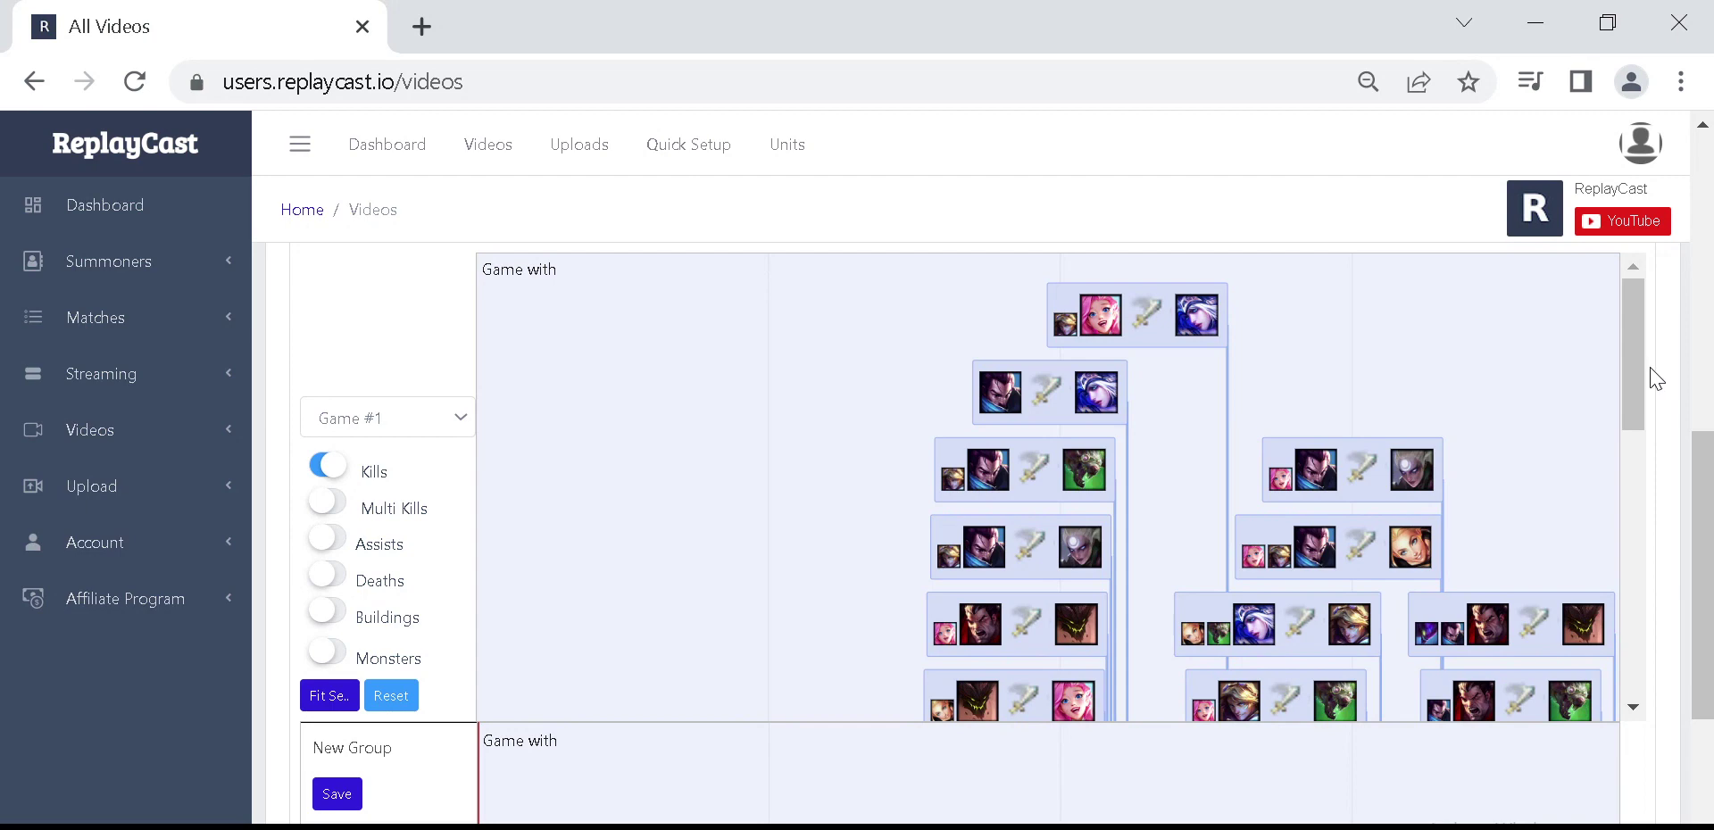
pyautogui.moveTo(1641, 372); pyautogui.dragTo(1631, 669)
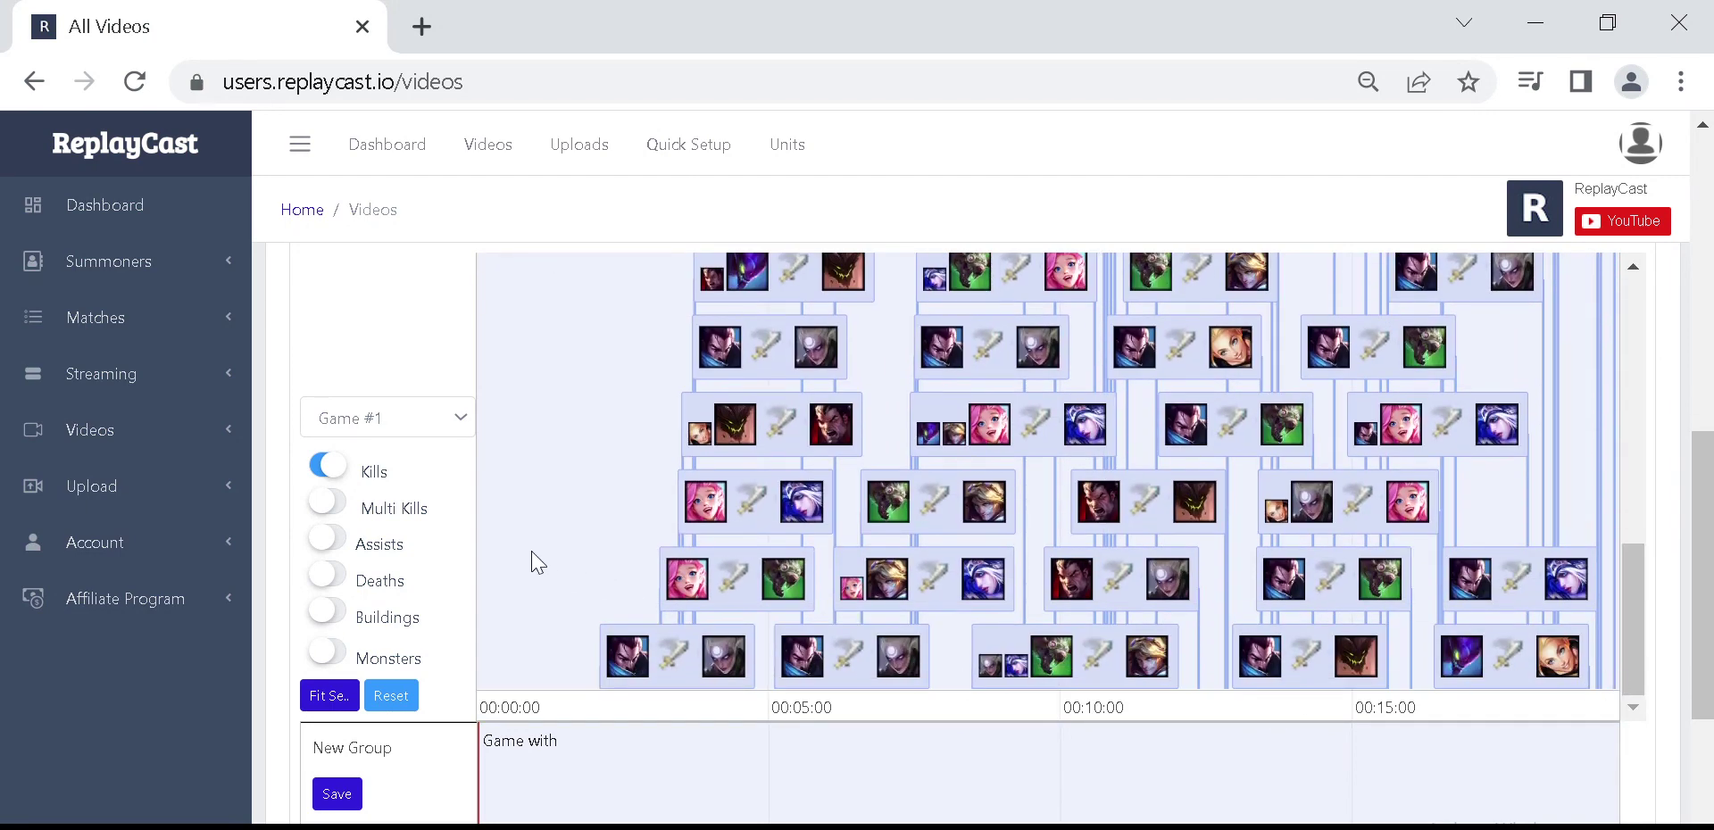
pyautogui.click(410, 422)
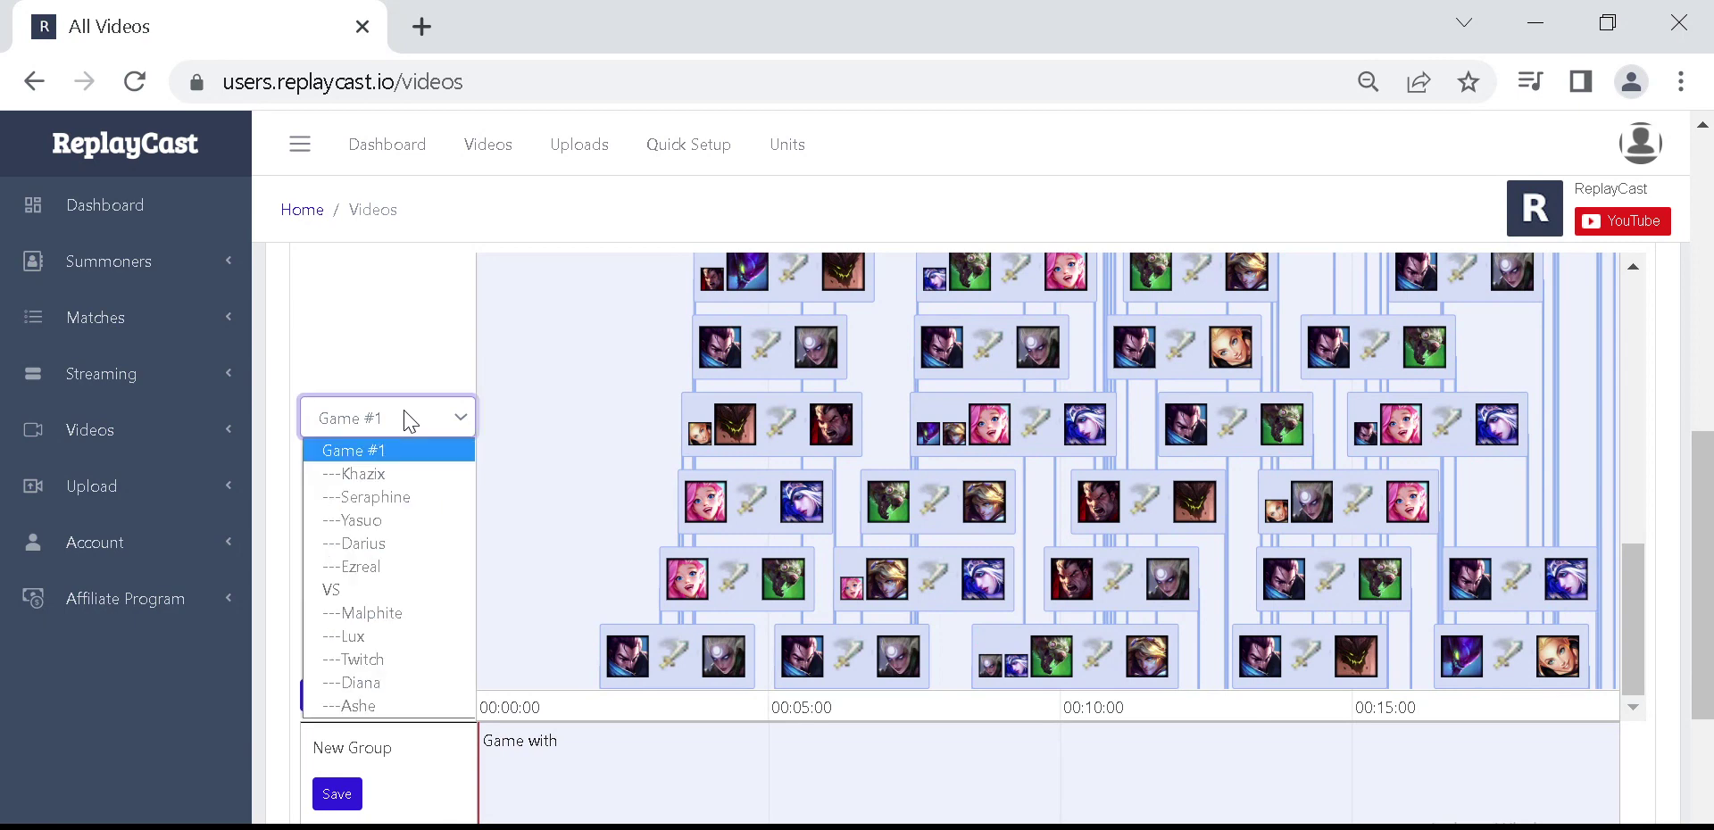
pyautogui.click(395, 541)
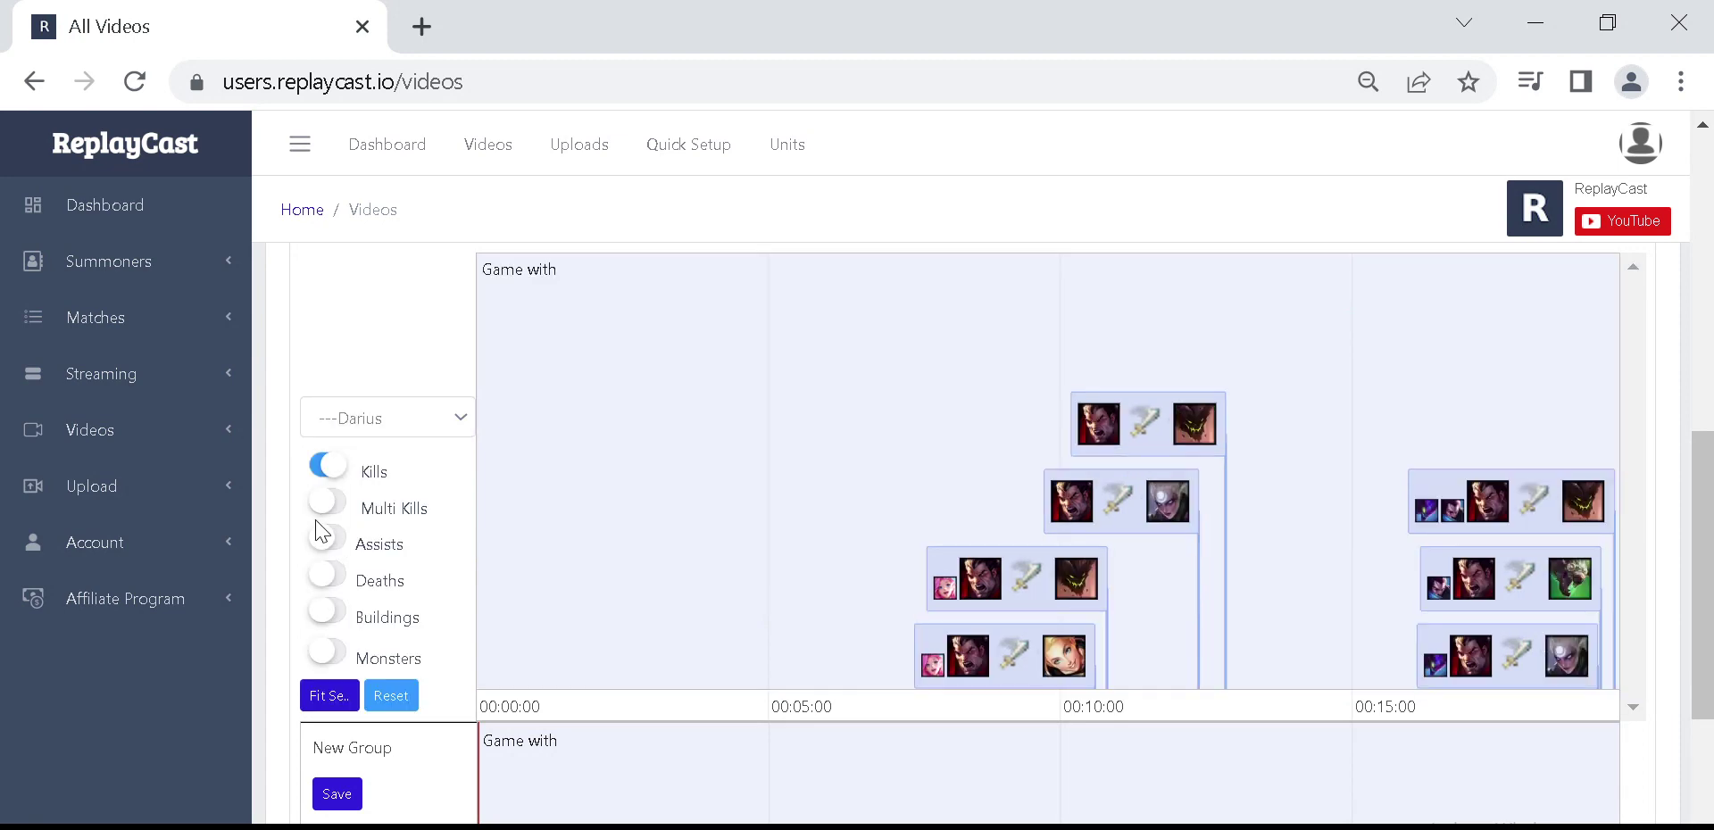
# - Show multi kills on Darius's timeline and select the Double Kill event
pyautogui.scroll(-2, 303, 530)
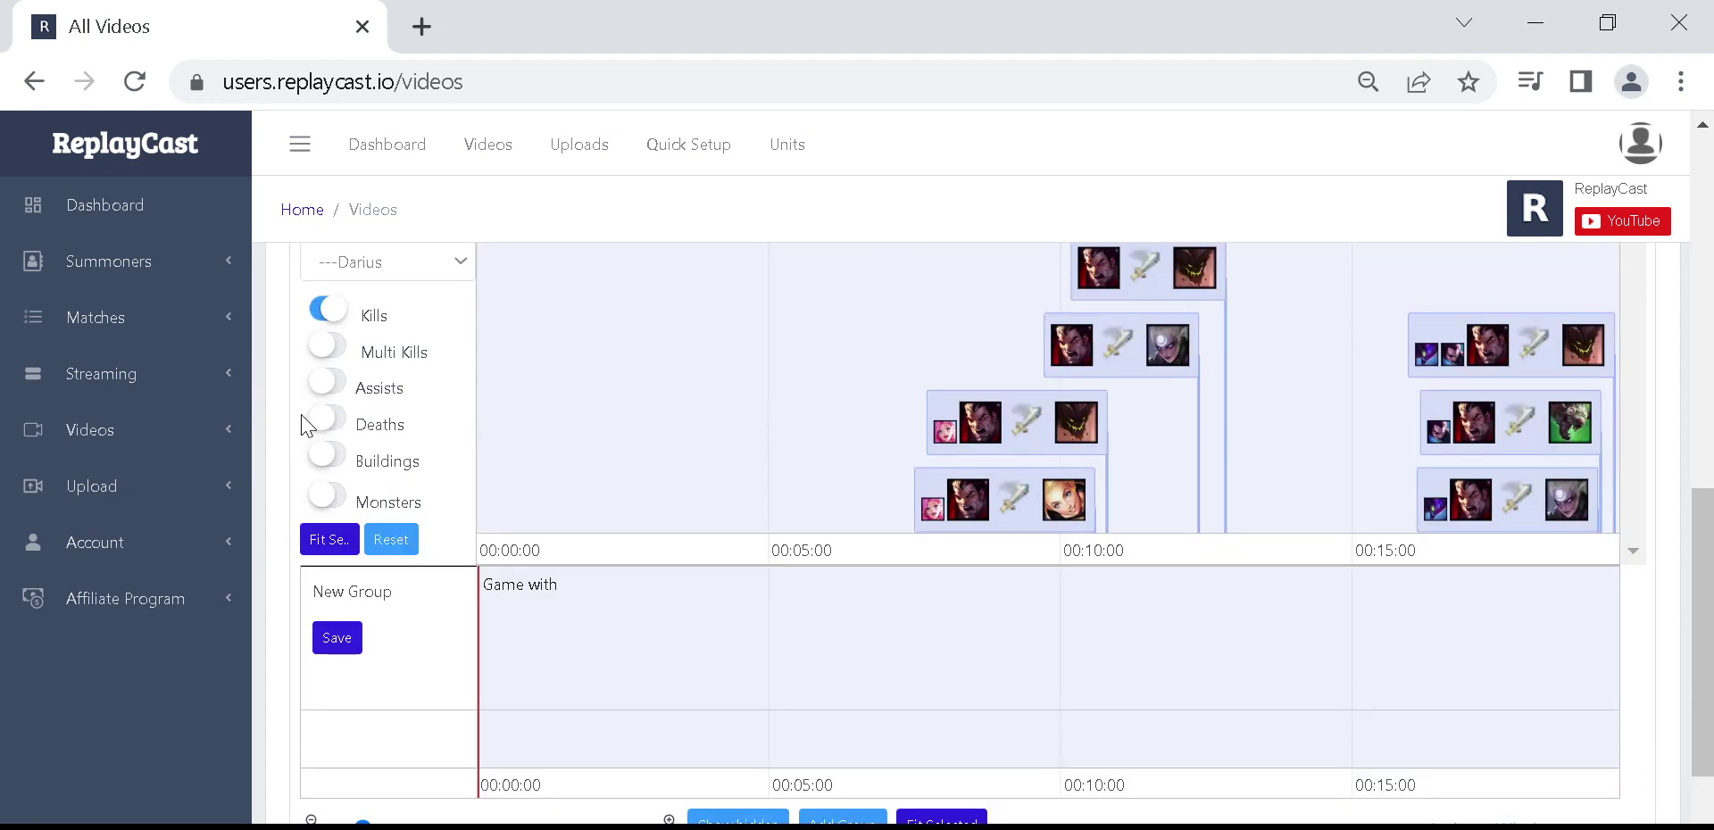
pyautogui.scroll(2, 295, 426)
pyautogui.click(340, 507)
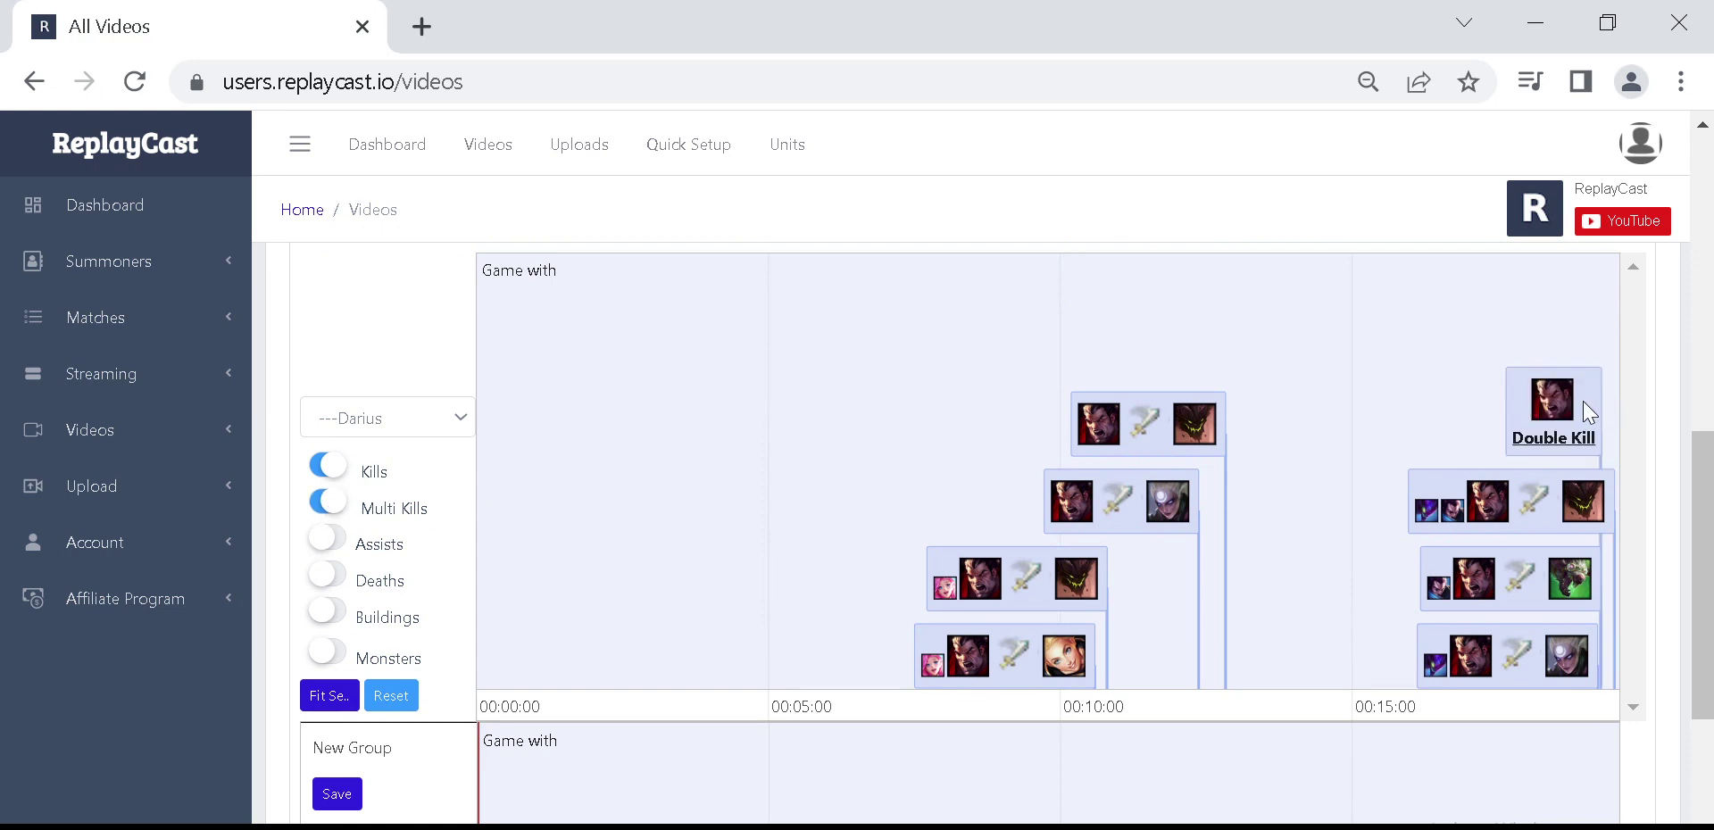
pyautogui.click(1577, 404)
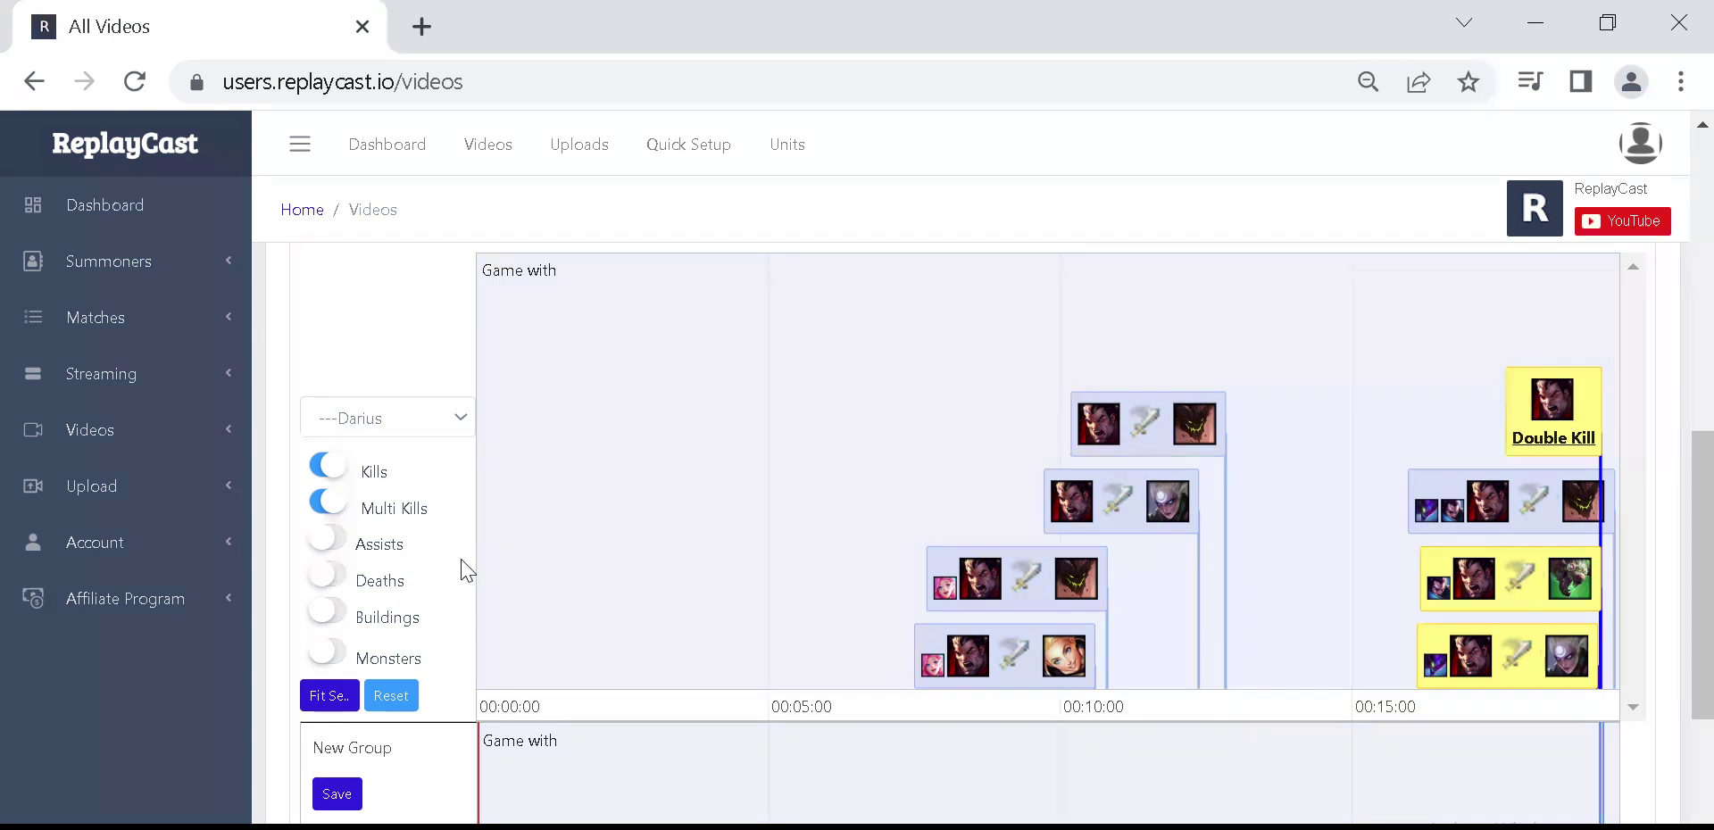
# - Show assists, deaths and buildings on Darius's timeline and select his kill near the 12-minute mark
pyautogui.click(332, 542)
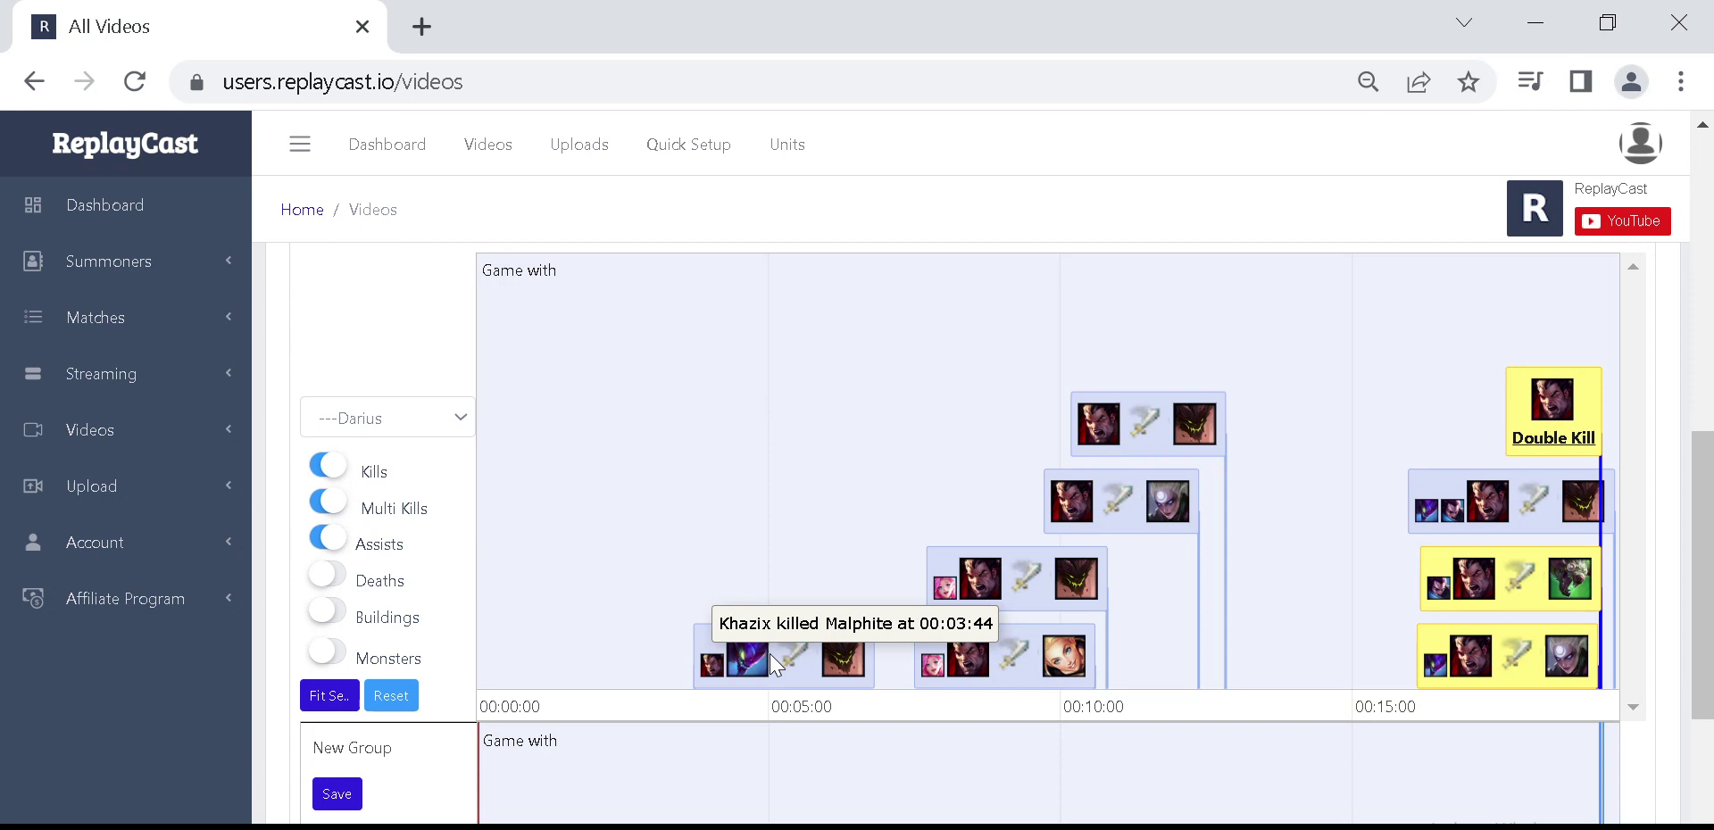
pyautogui.click(335, 586)
pyautogui.moveTo(786, 589)
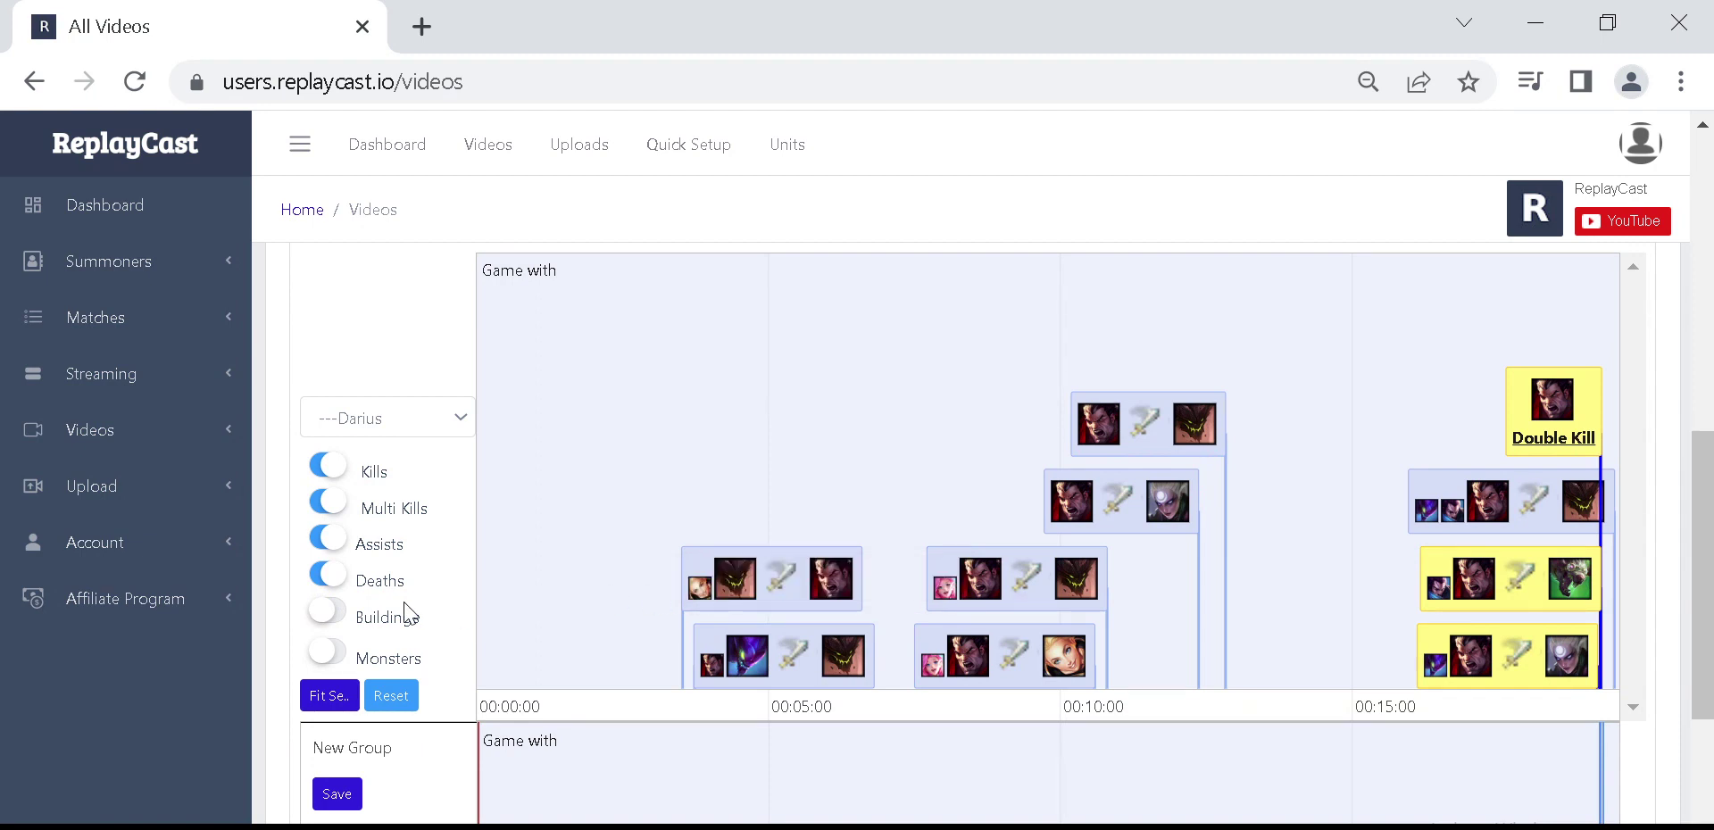
pyautogui.click(330, 616)
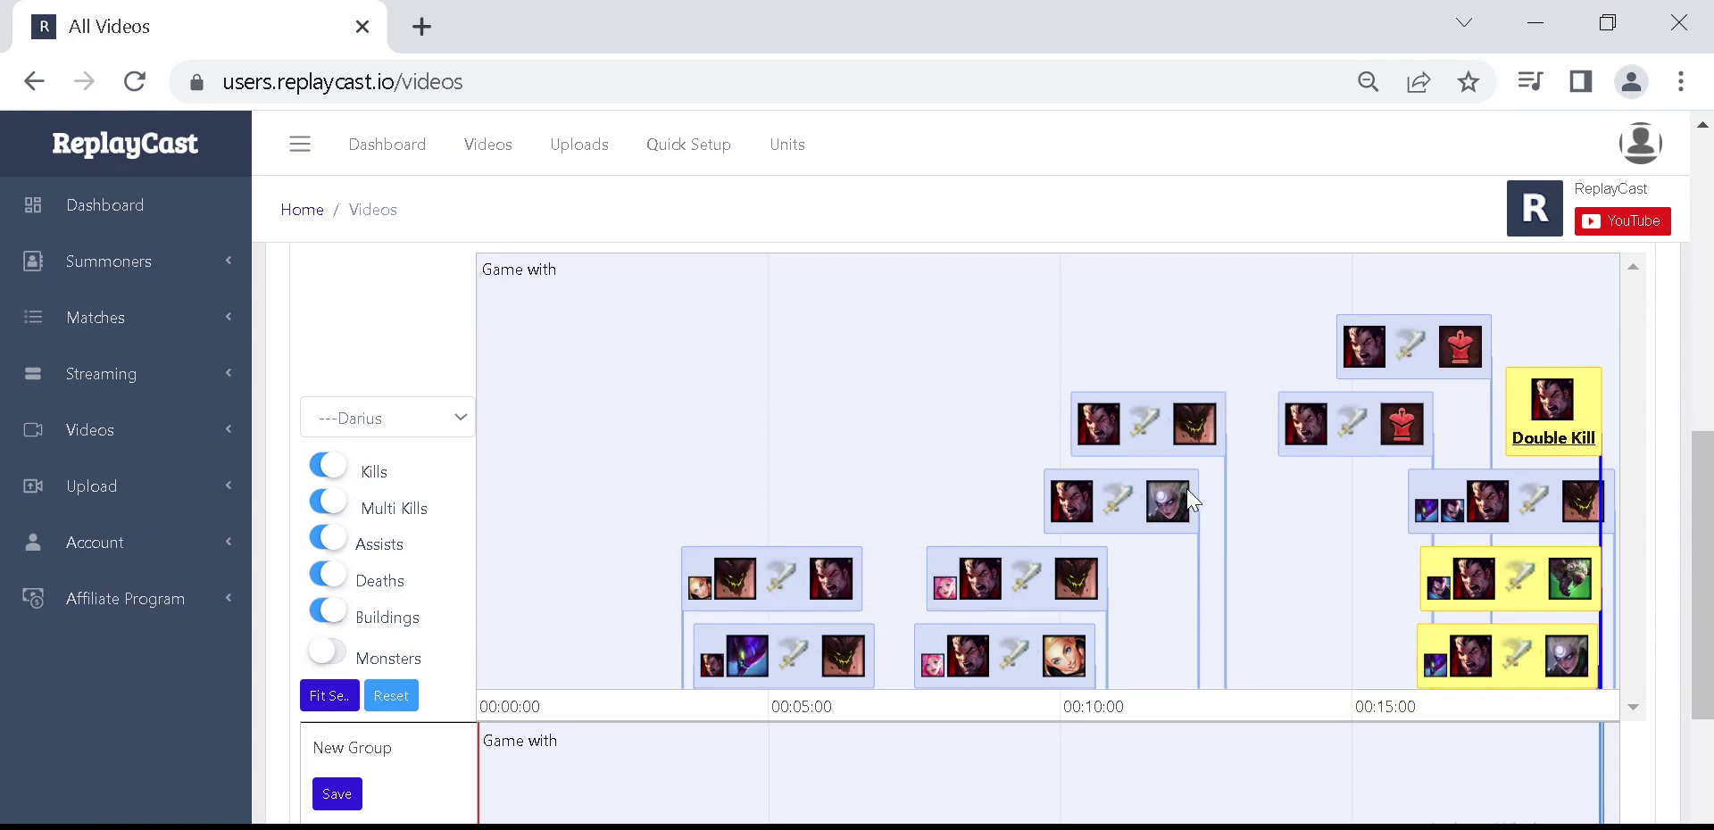
pyautogui.click(1336, 441)
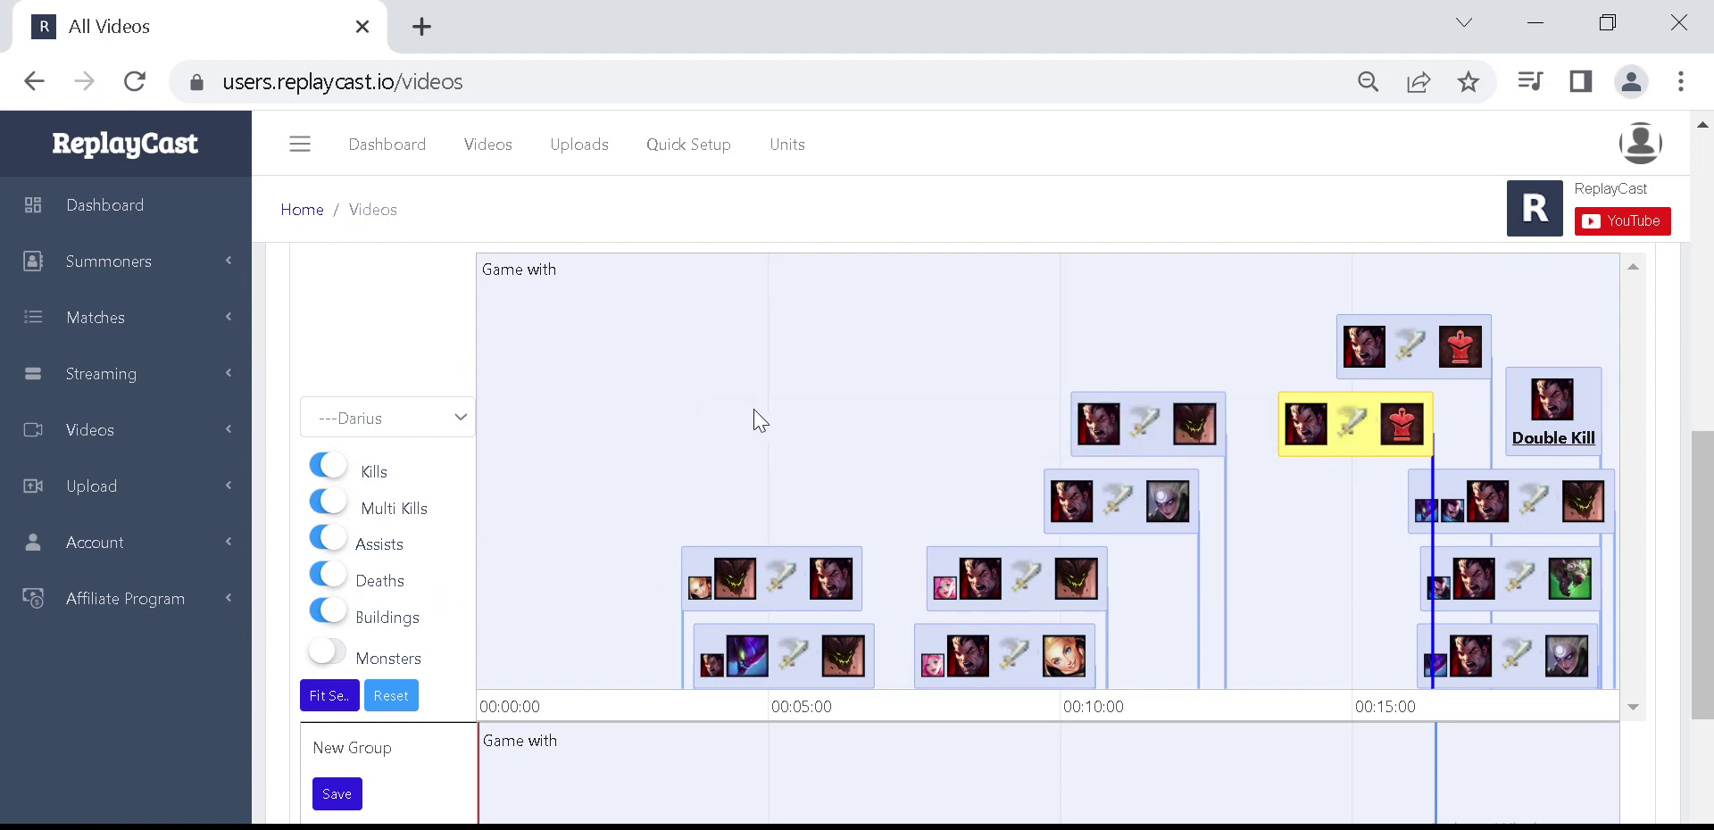
pyautogui.click(1139, 508)
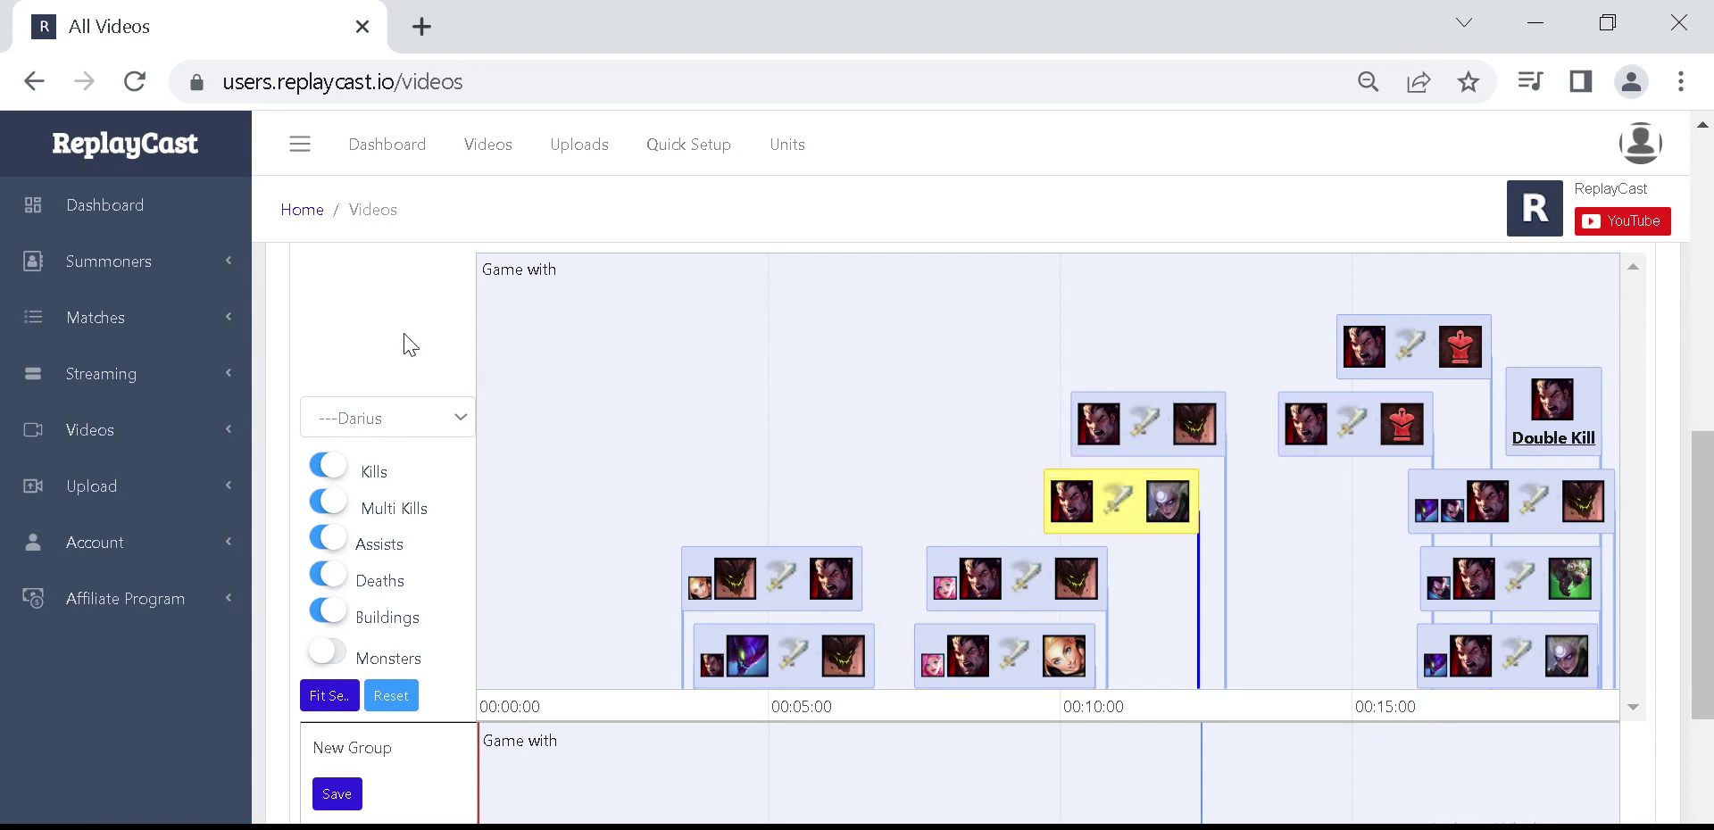
# - Start playing the recording in the editor's player and switch it to picture-in-picture
pyautogui.scroll(4, 409, 344)
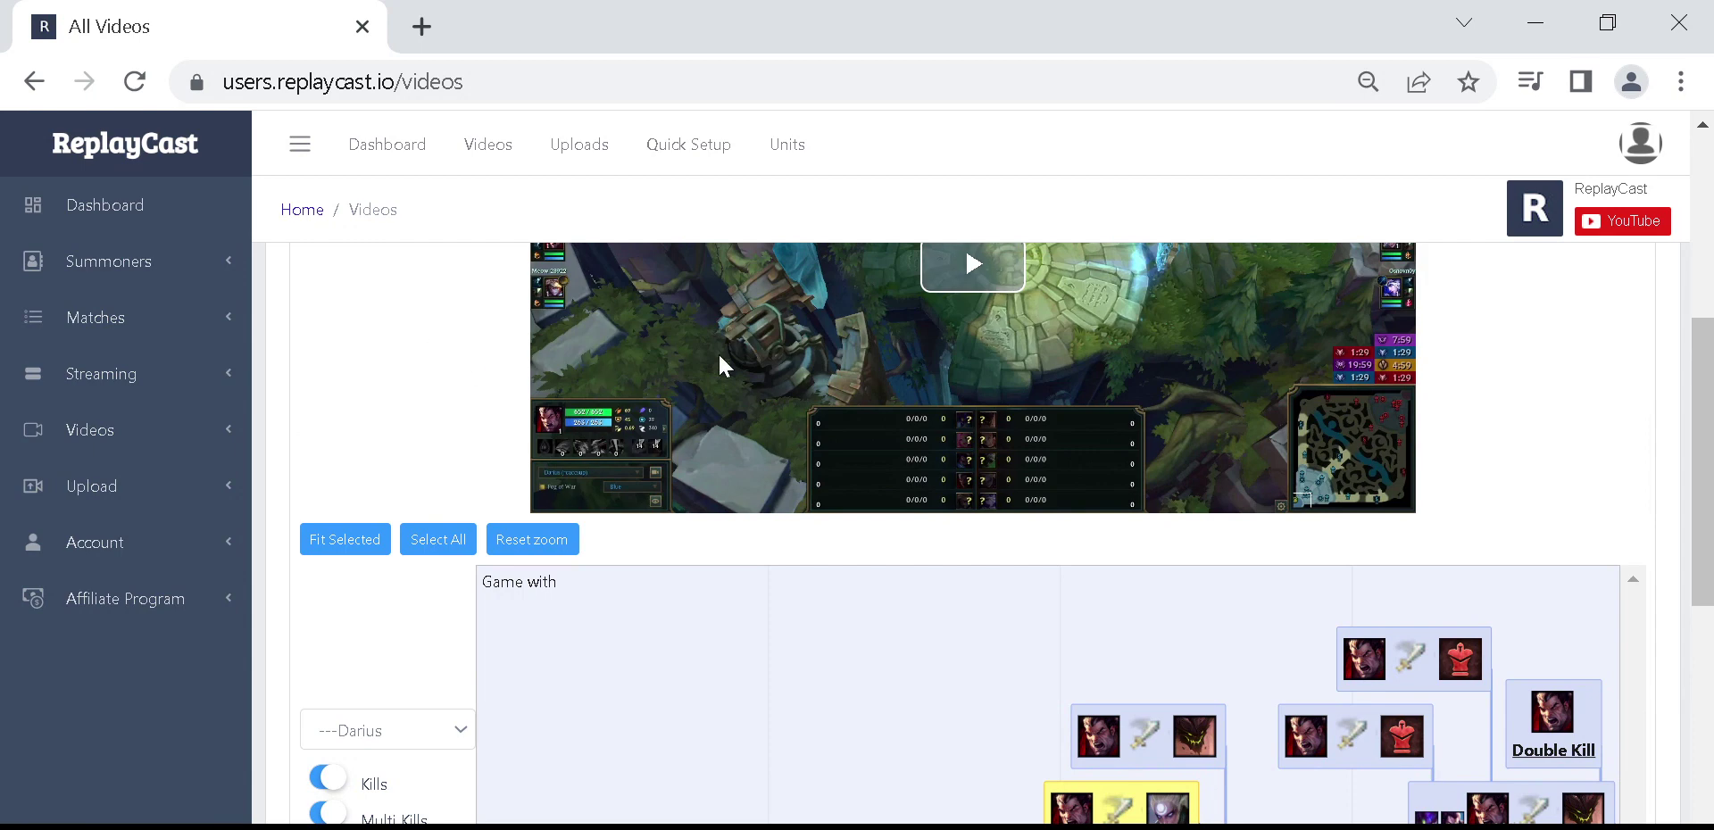
pyautogui.click(886, 308)
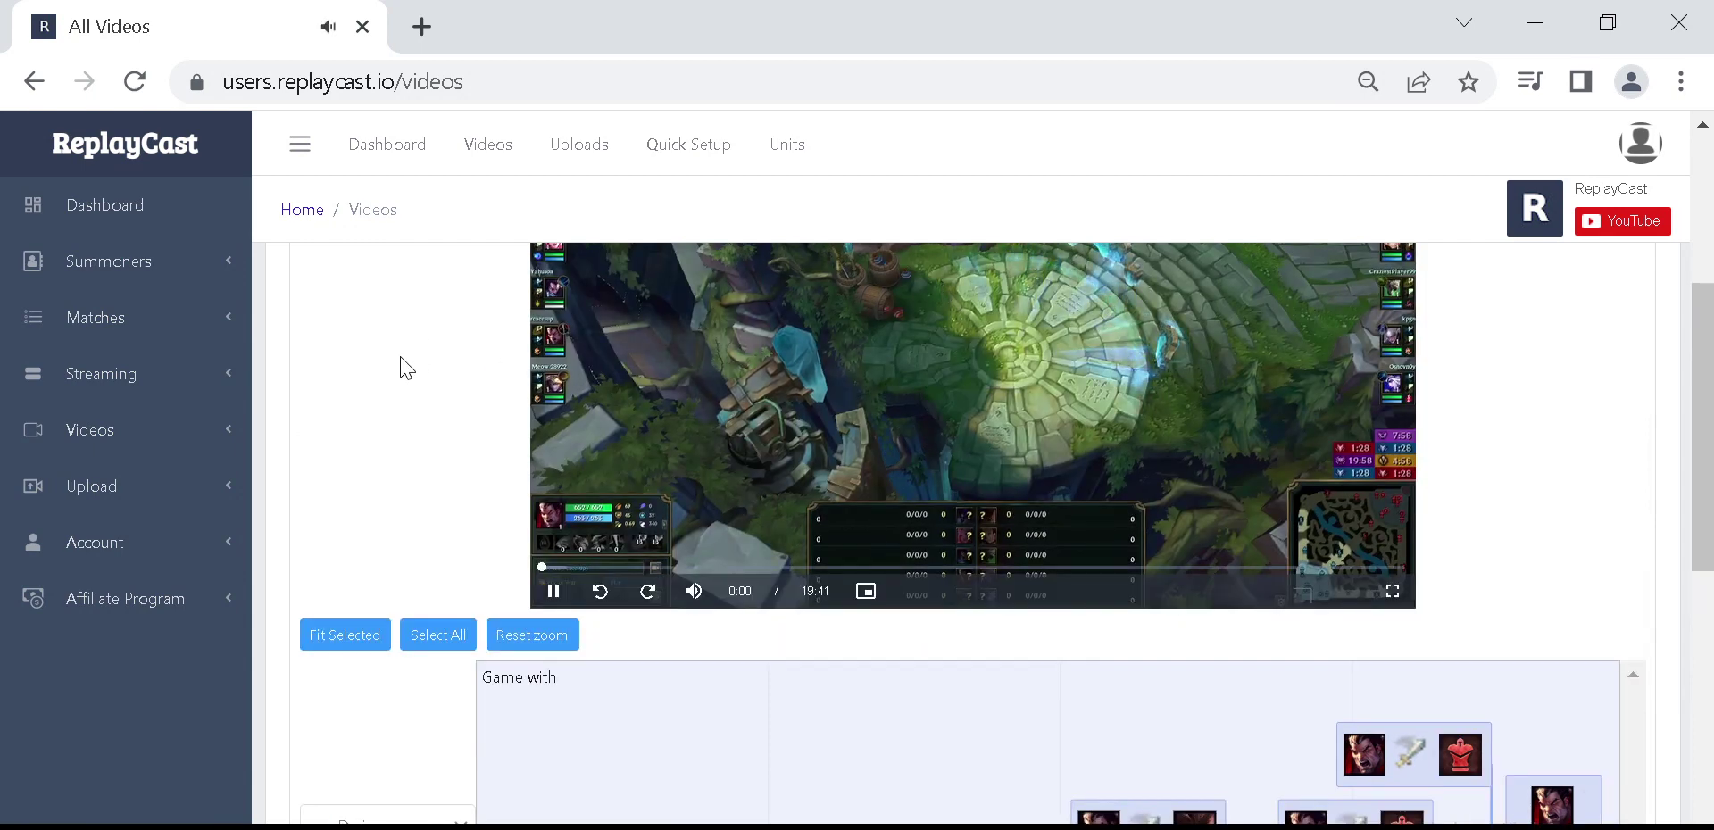
pyautogui.scroll(2, 406, 369)
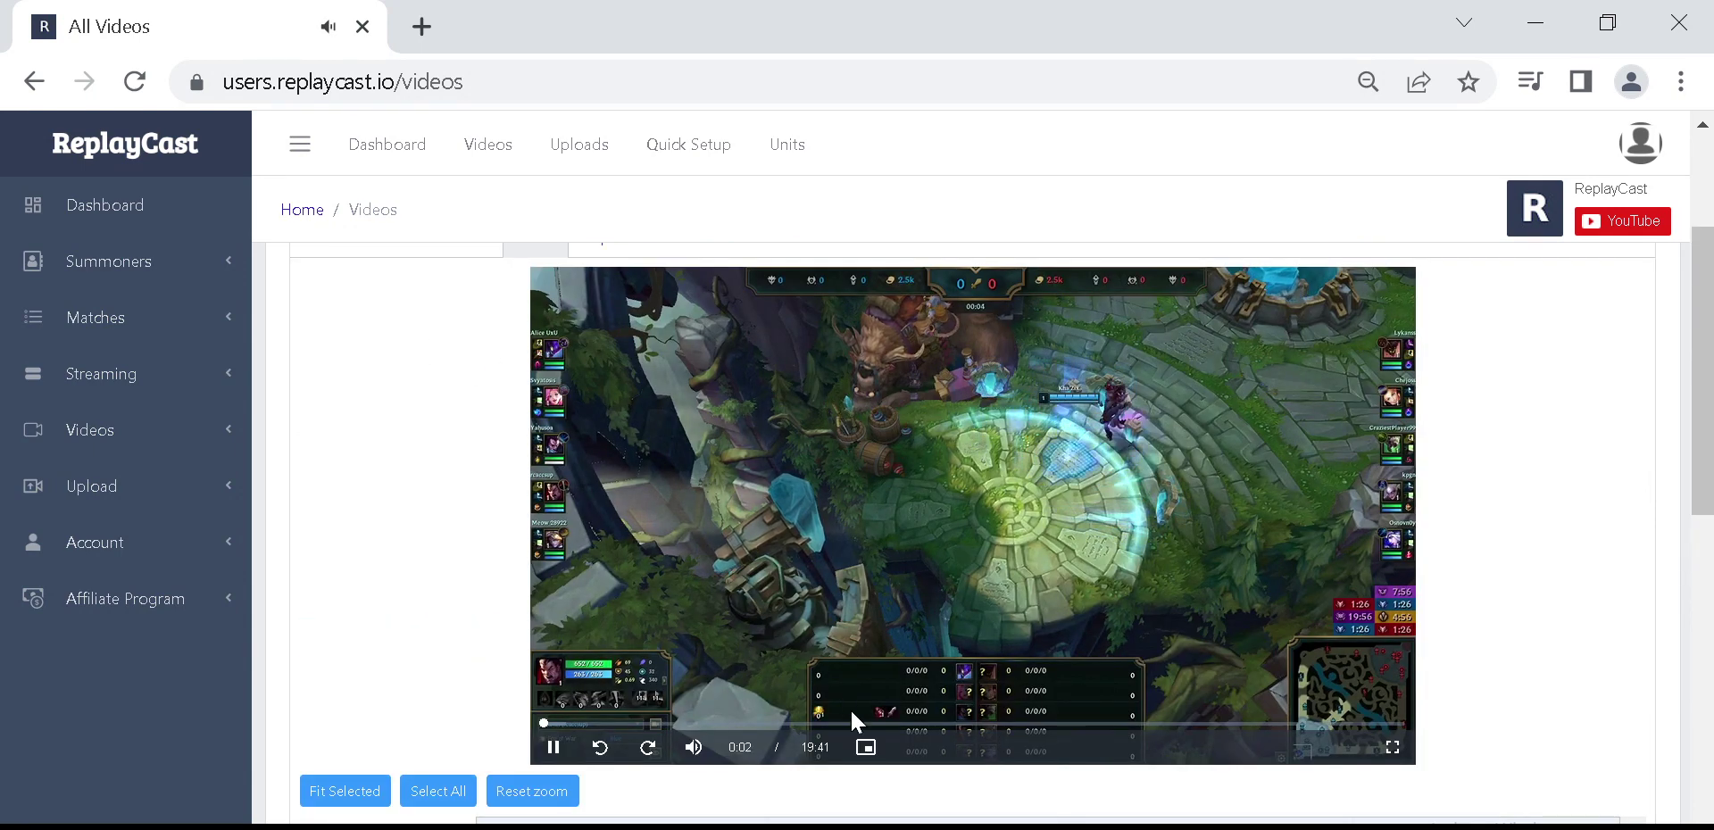
pyautogui.scroll(-2, 406, 607)
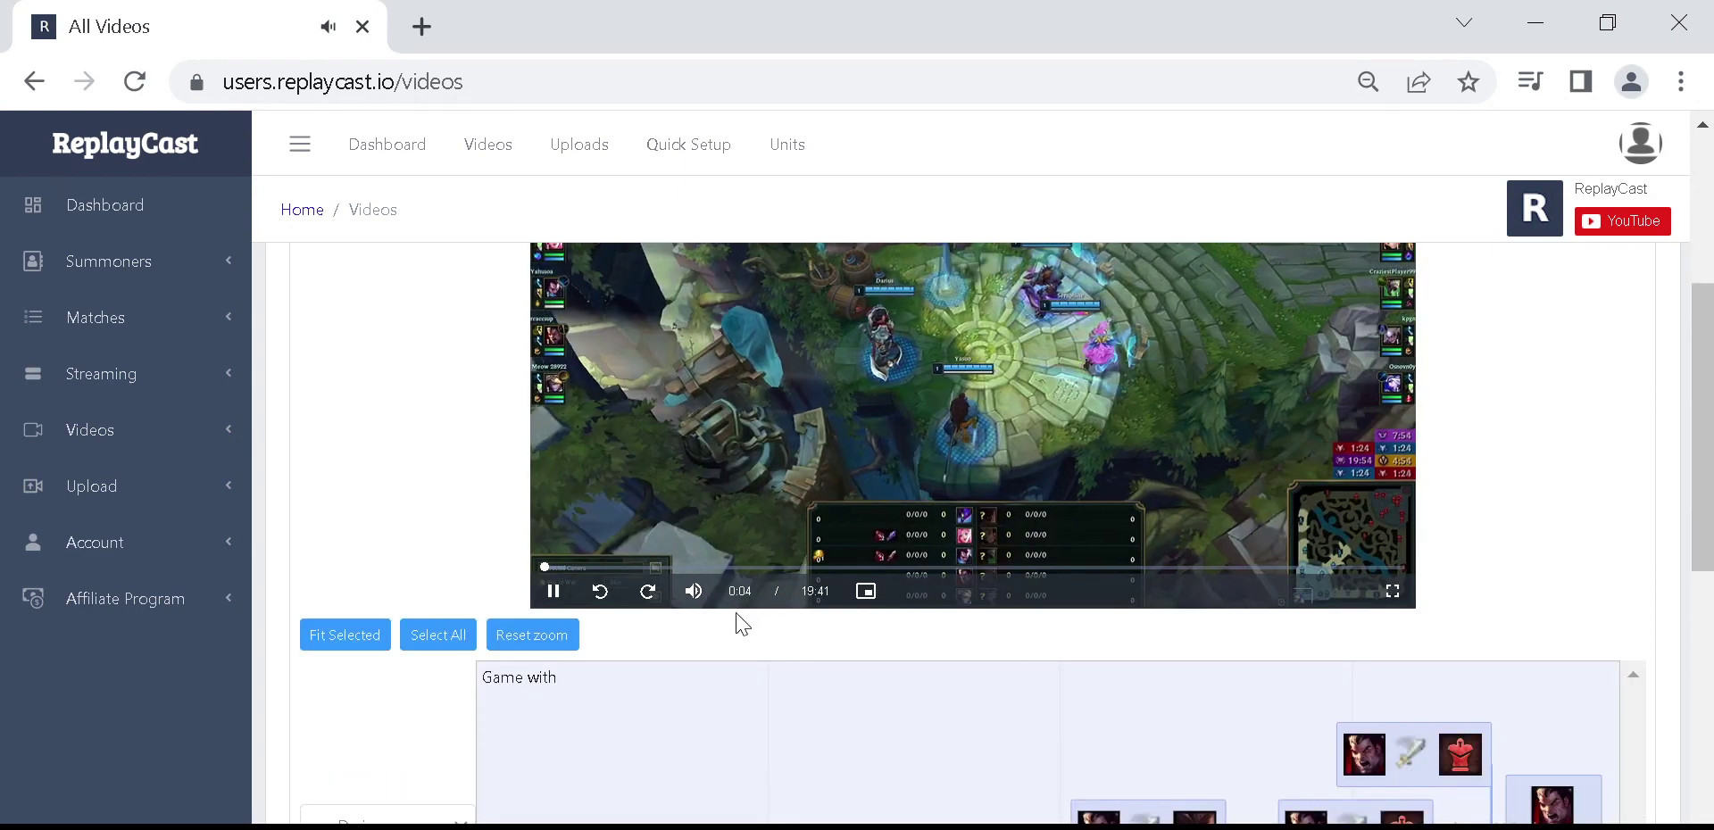
pyautogui.click(867, 593)
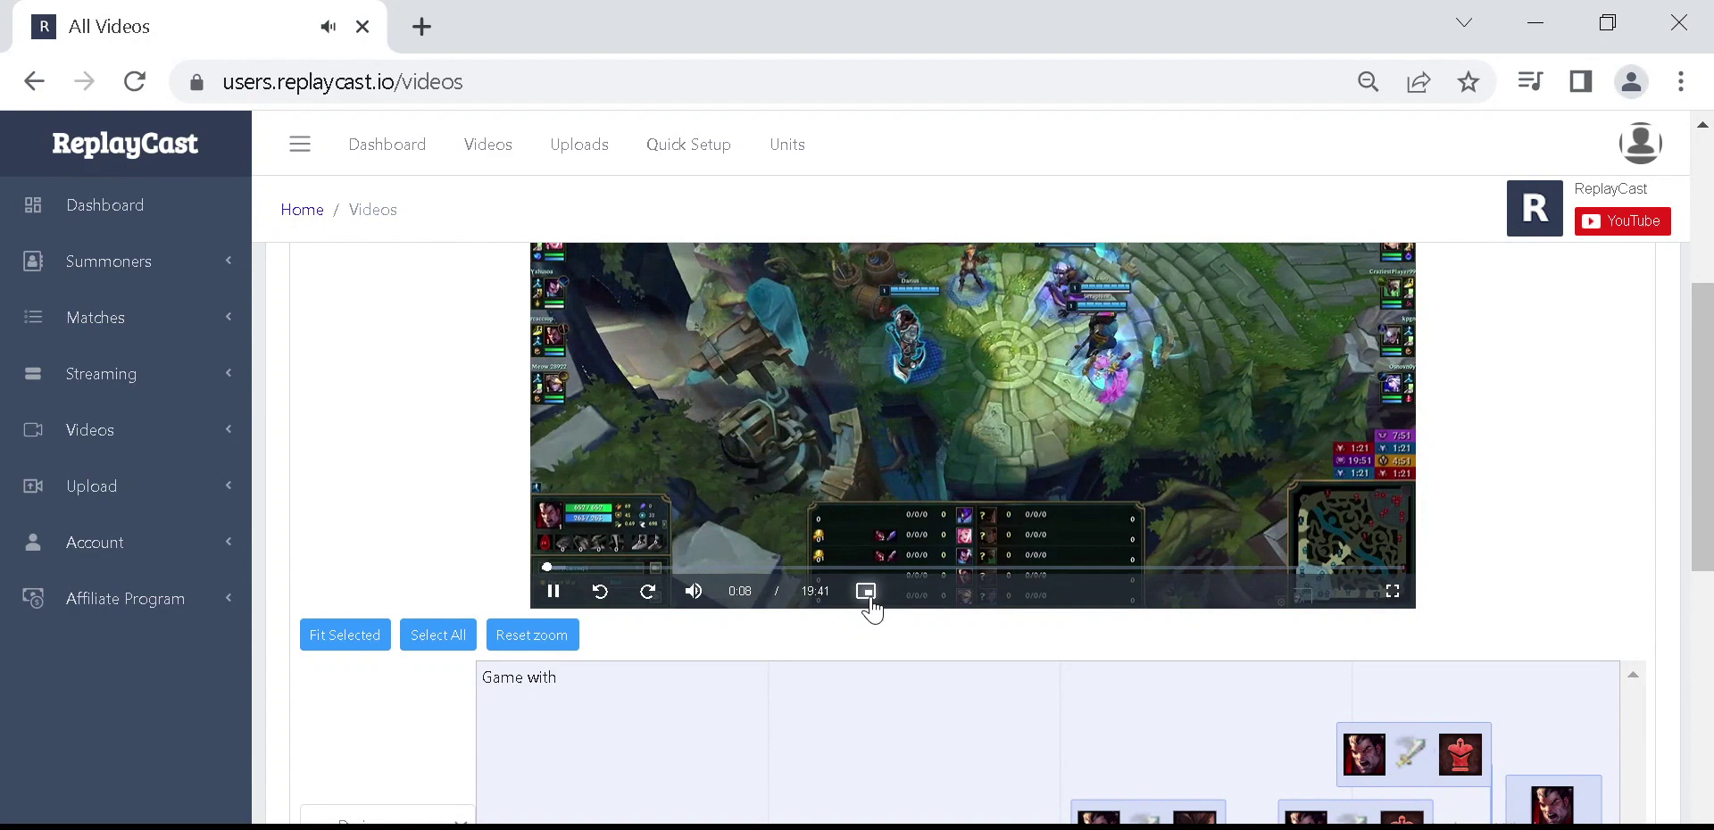
# - Move the floating picture-in-picture video up over the page header and enlarge it slightly
pyautogui.scroll(2, 367, 541)
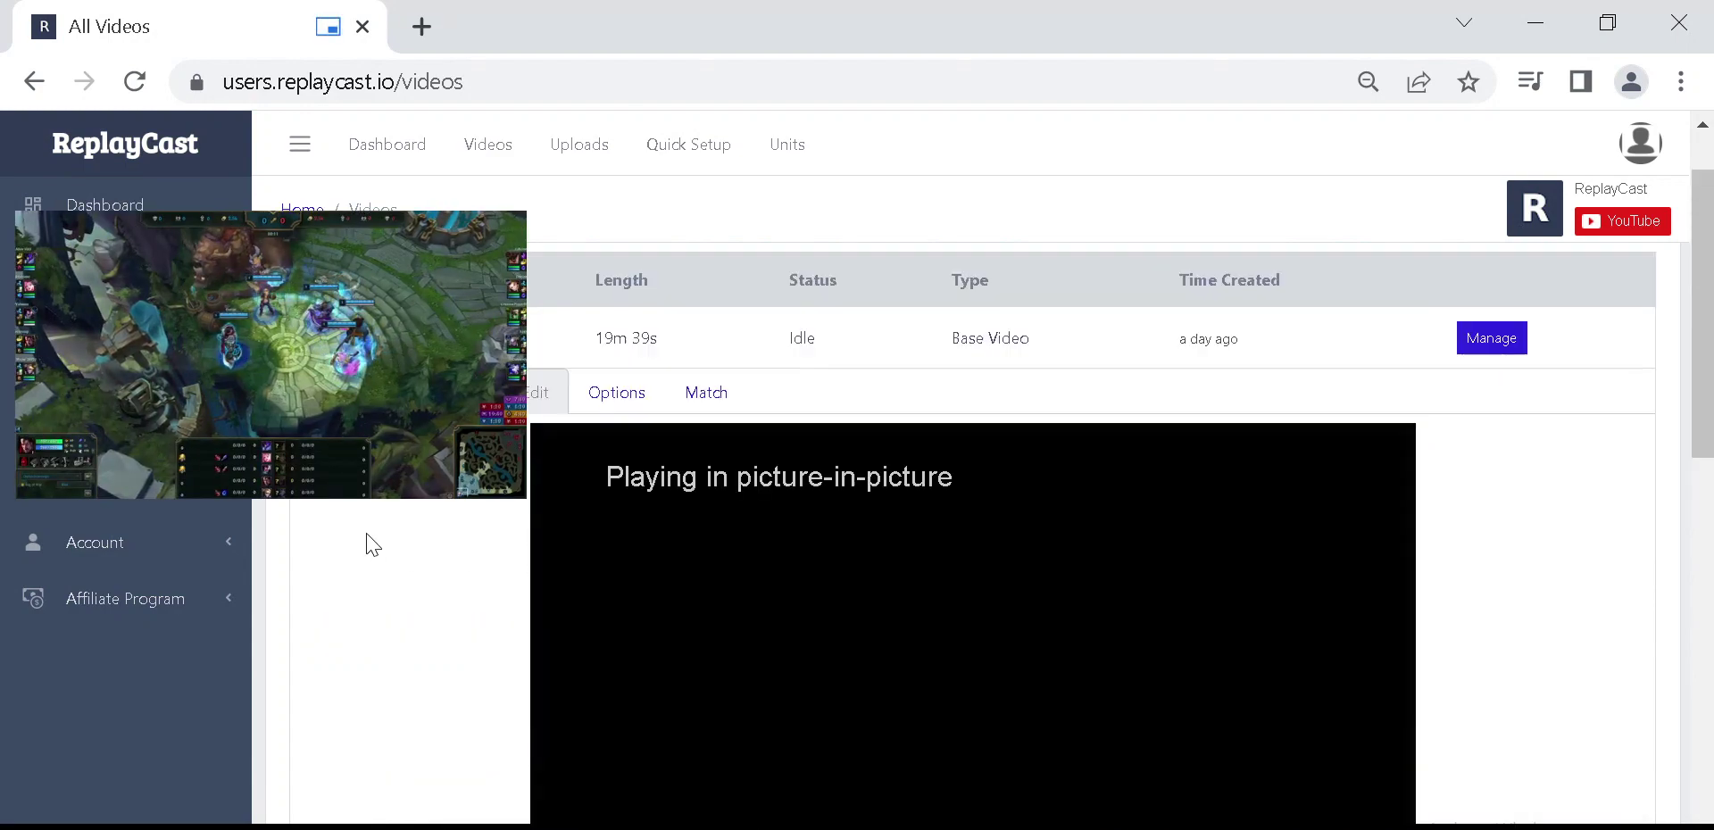
pyautogui.moveTo(384, 427); pyautogui.dragTo(393, 329)
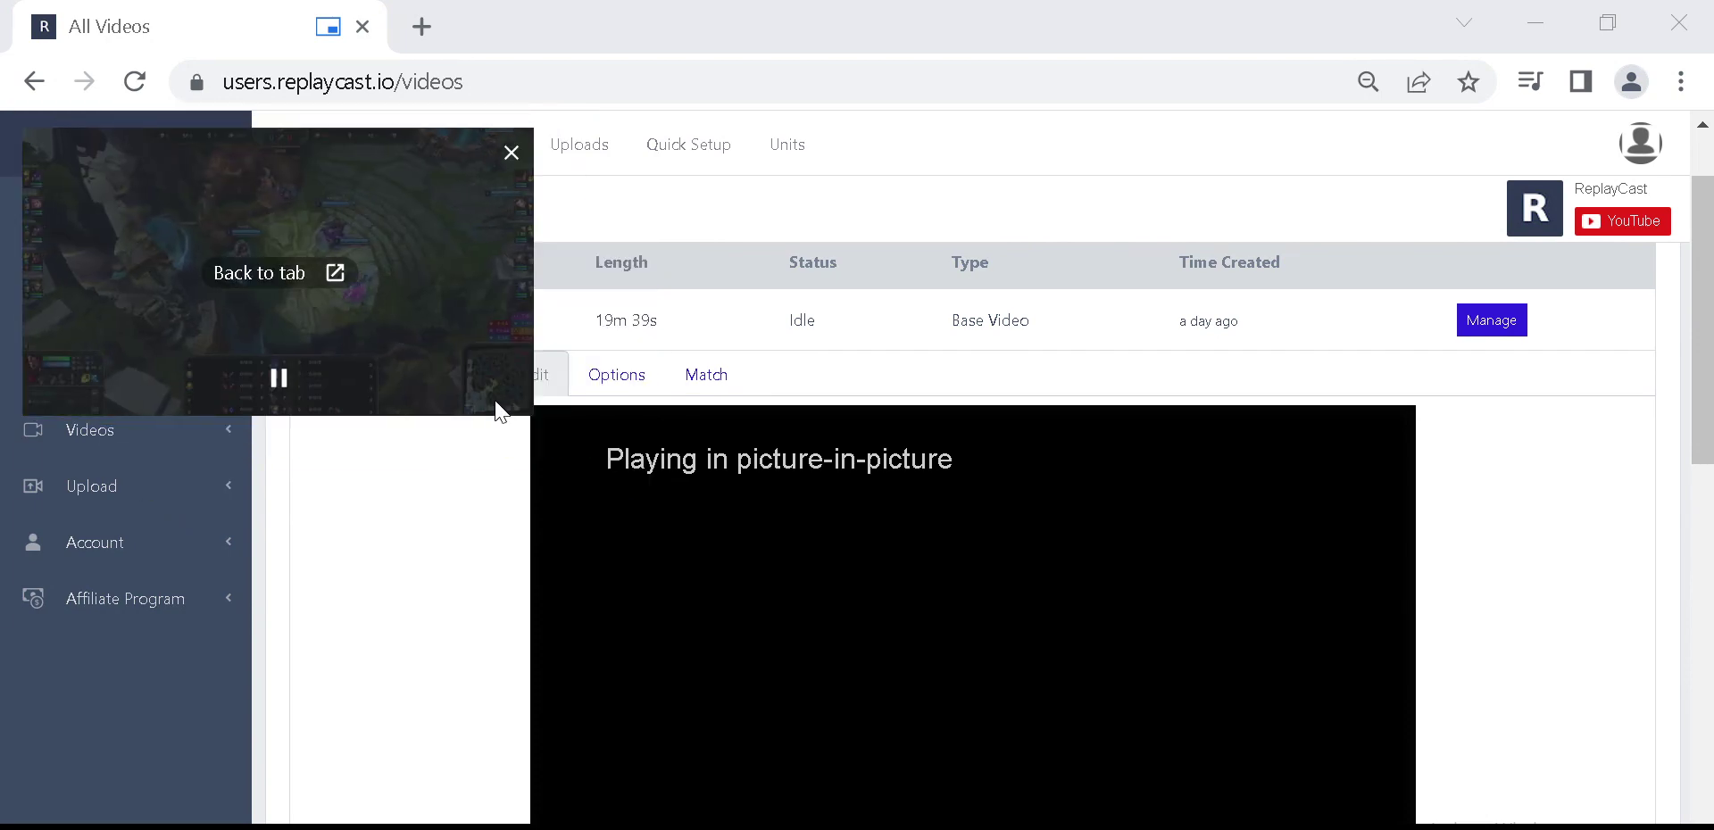
pyautogui.moveTo(528, 412); pyautogui.dragTo(597, 472)
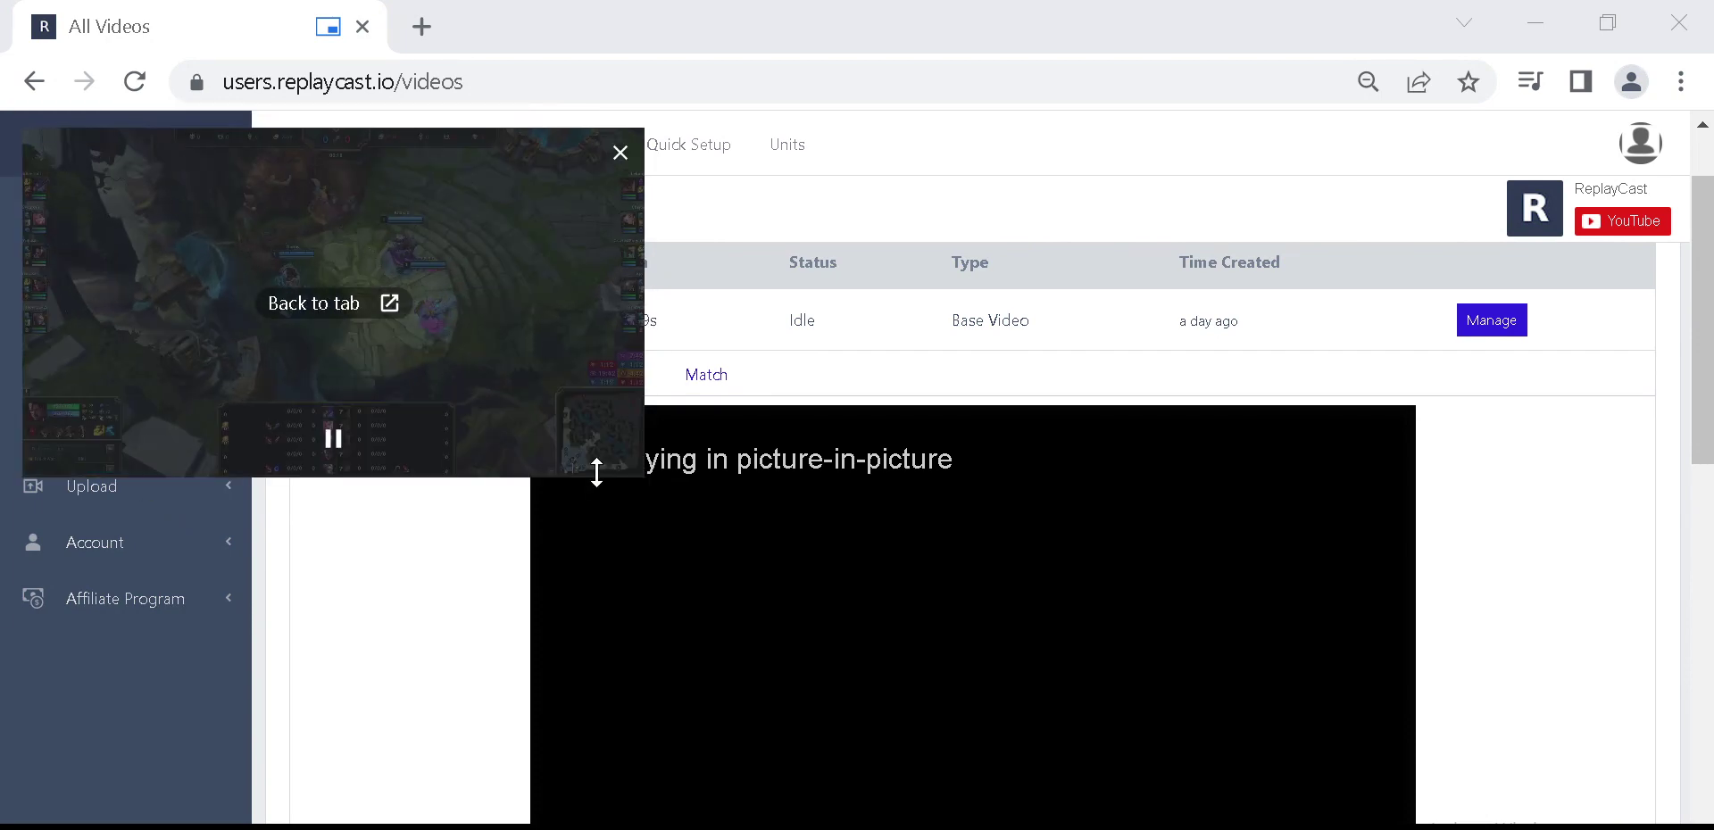
# - Seek the video to the selected Darius kill on the event timeline and play from there
pyautogui.scroll(-2, 313, 642)
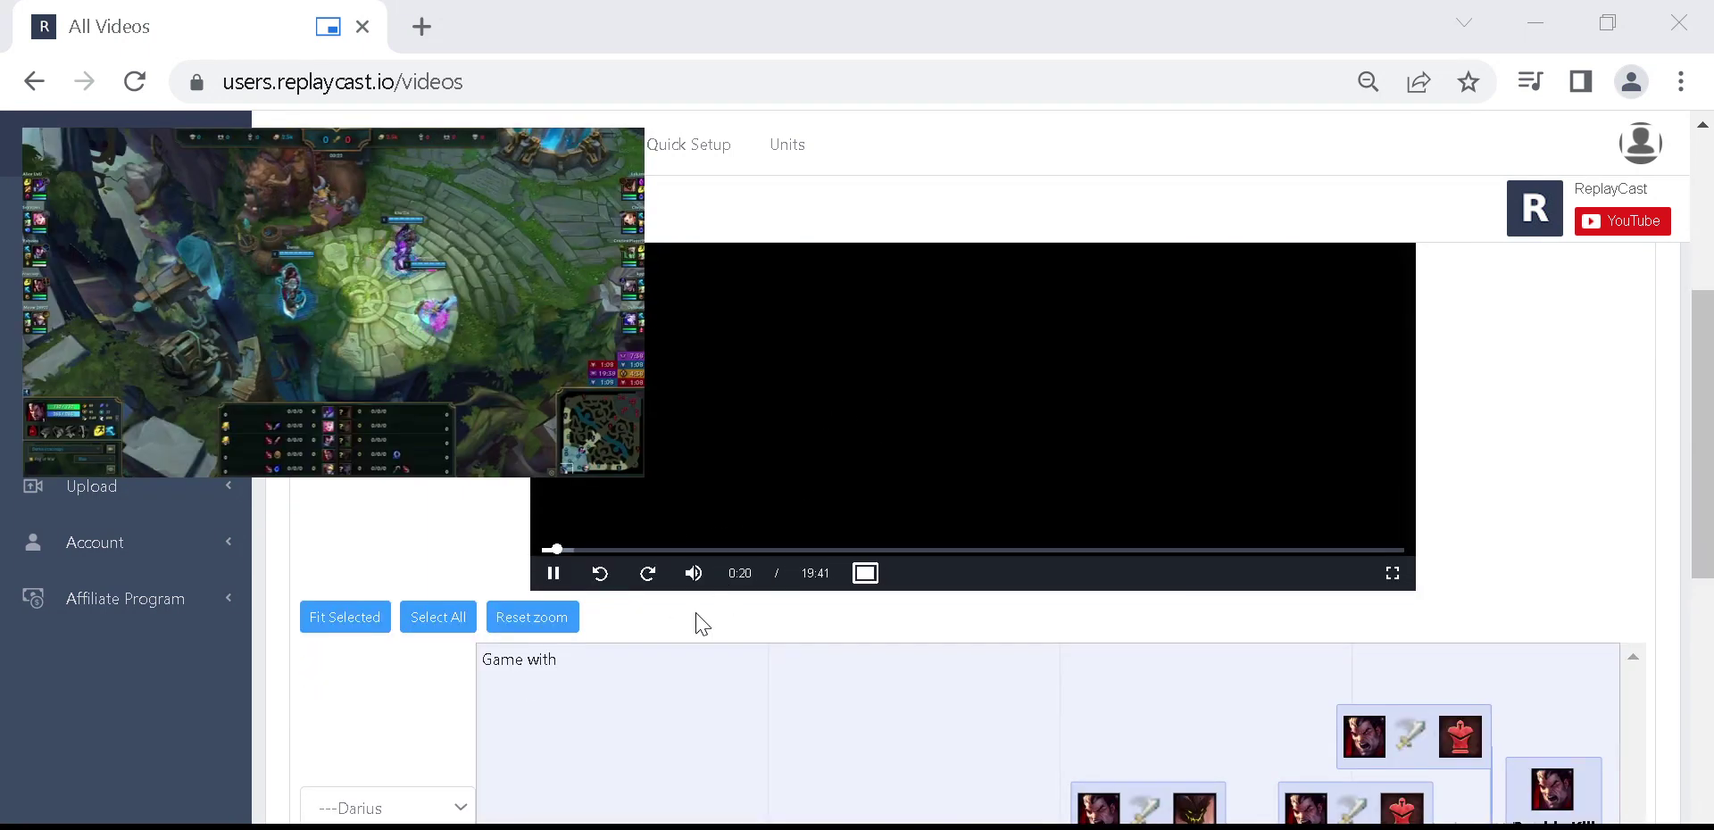
pyautogui.scroll(-4, 507, 731)
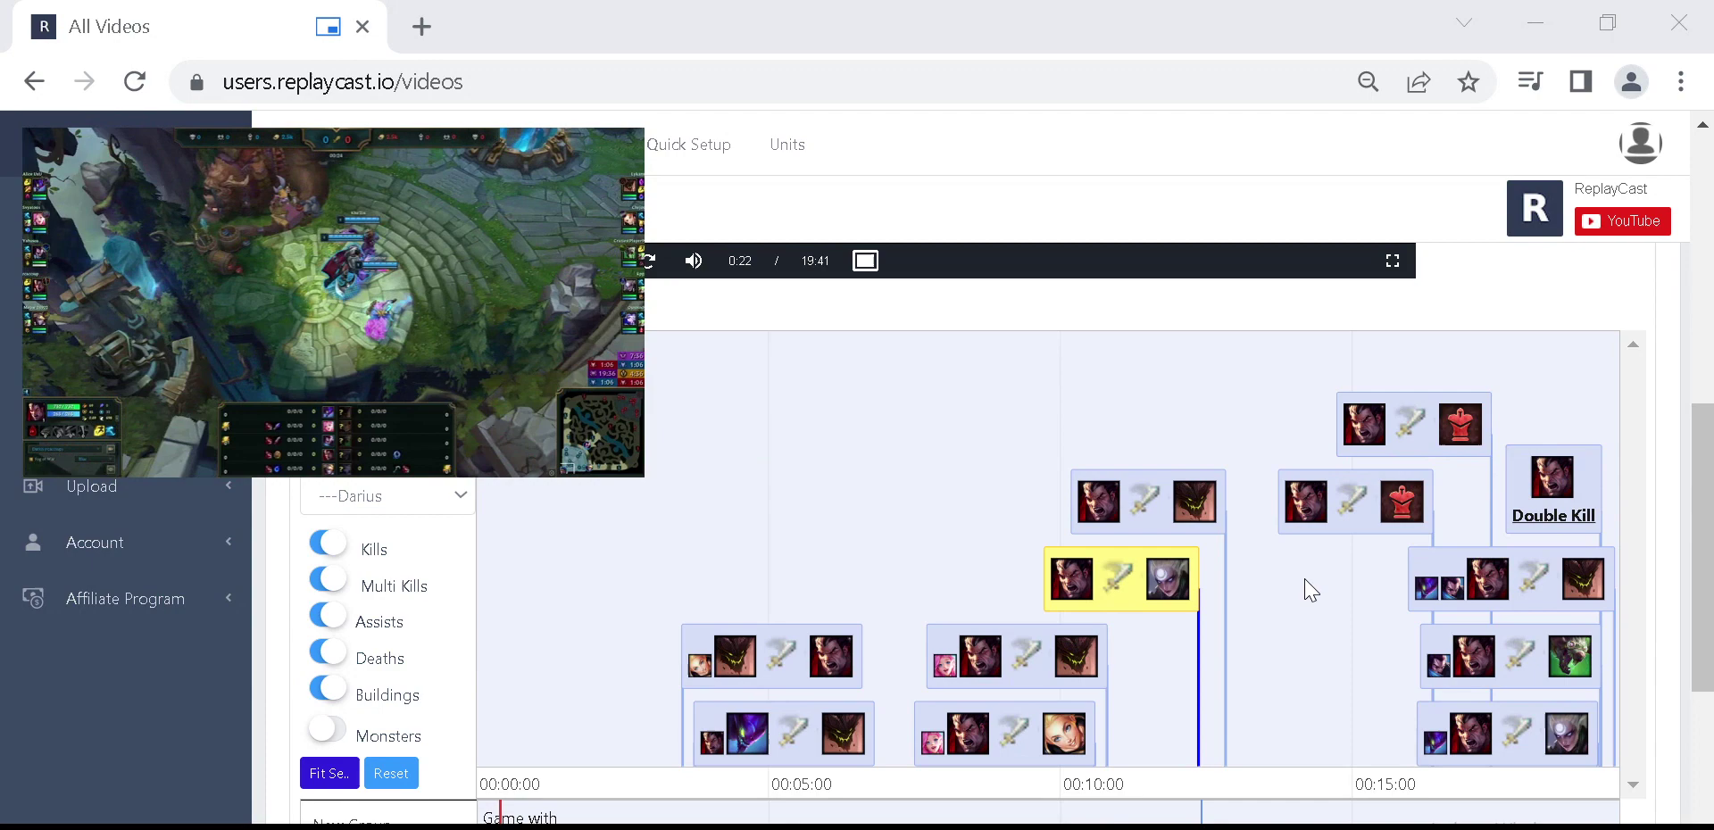
pyautogui.scroll(-4, 401, 629)
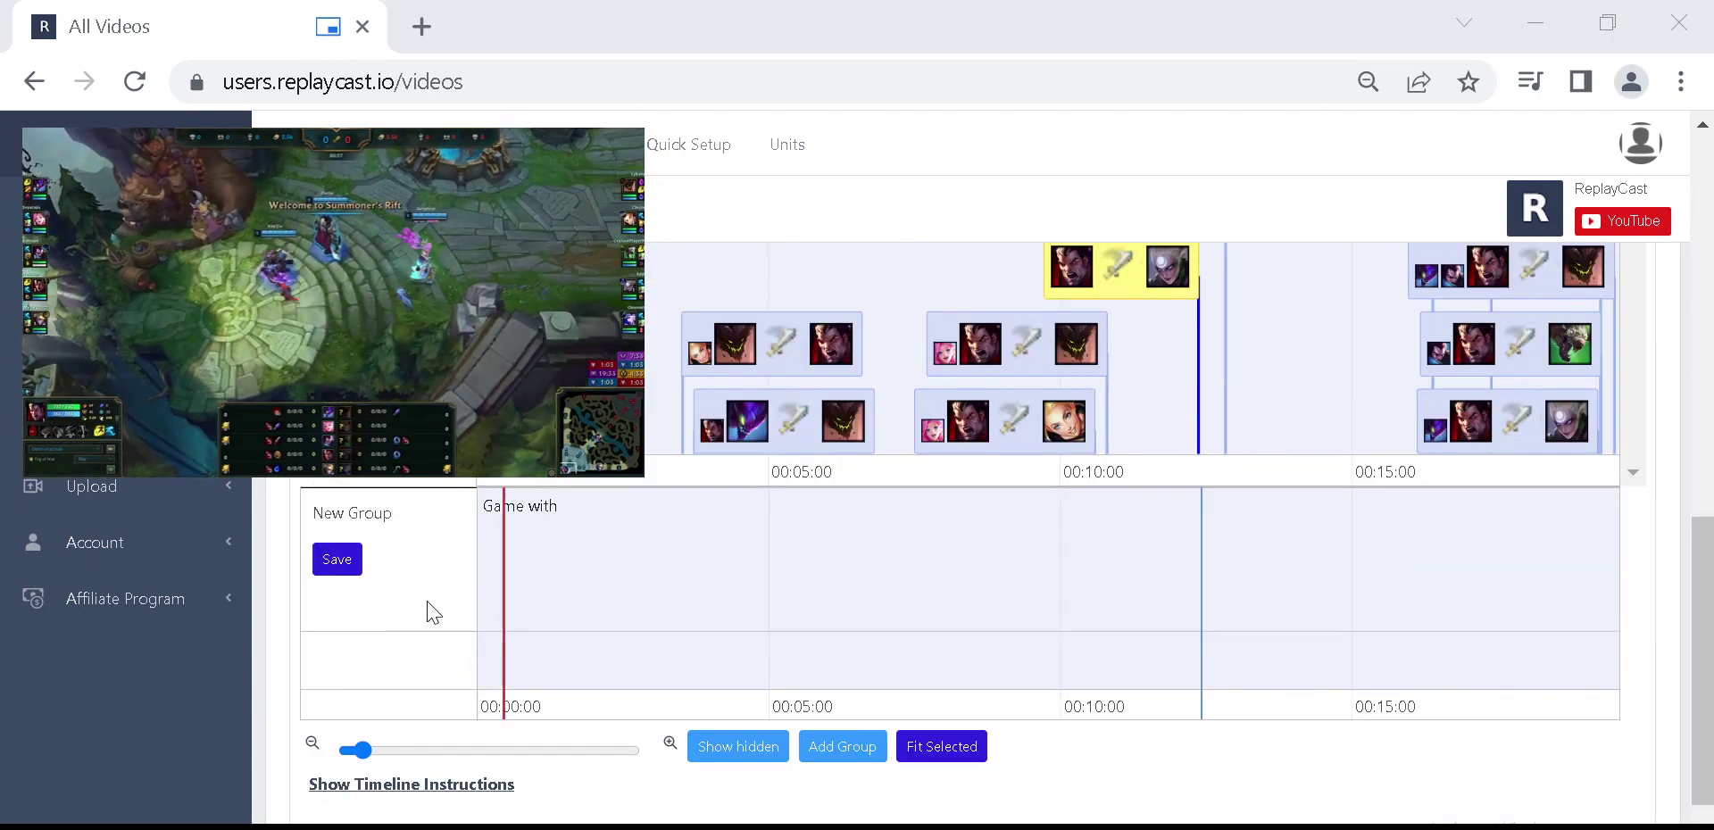
pyautogui.scroll(2, 446, 615)
pyautogui.rightClick(1138, 432)
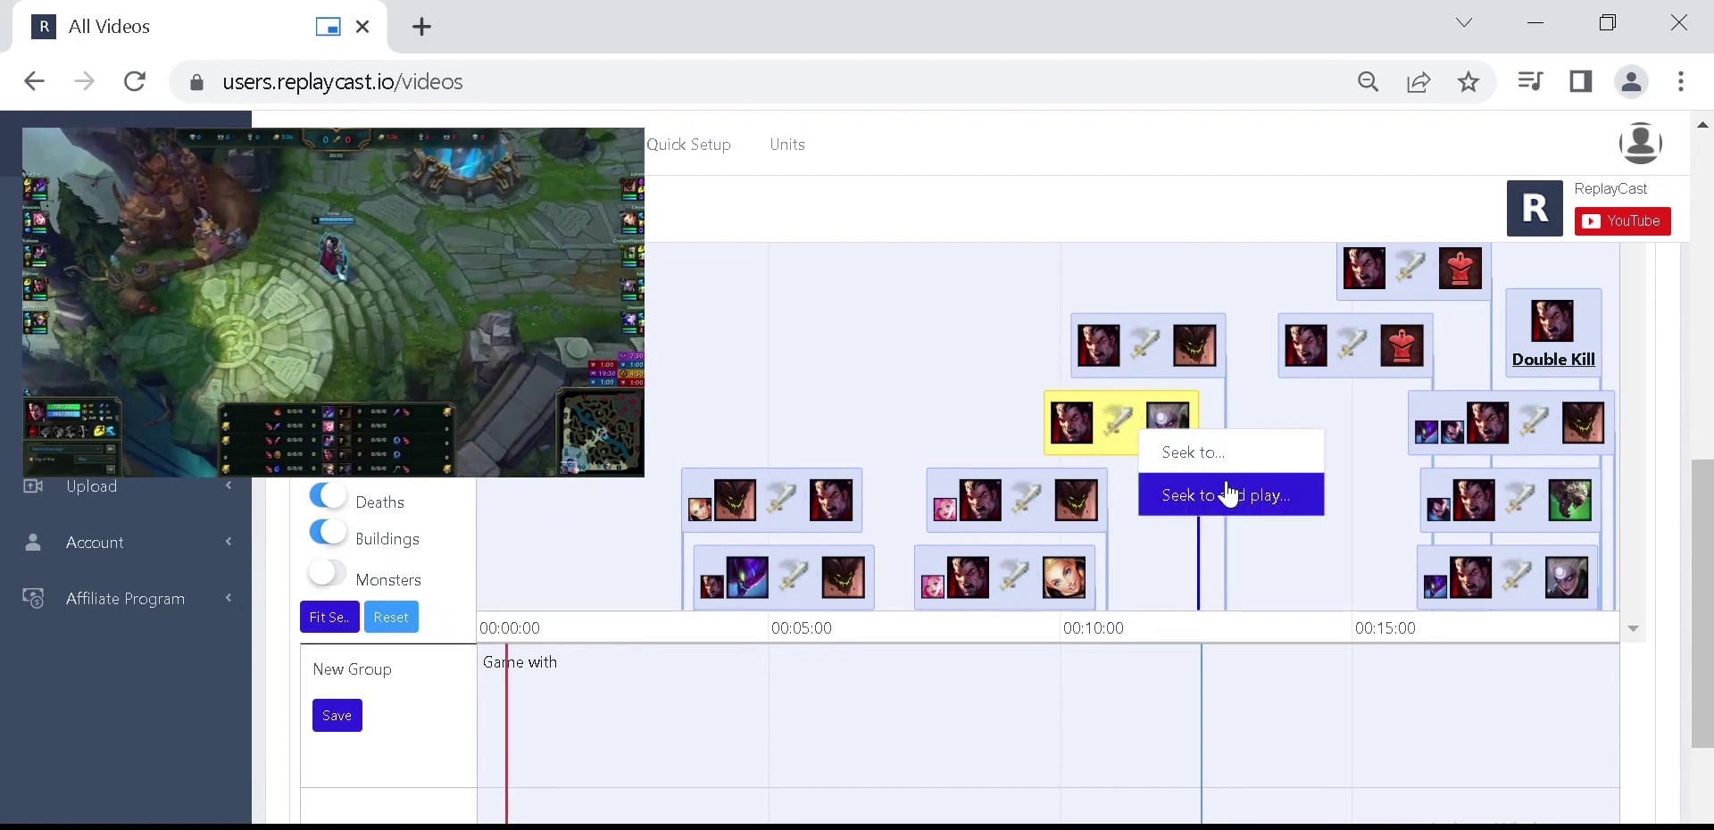
pyautogui.click(1225, 493)
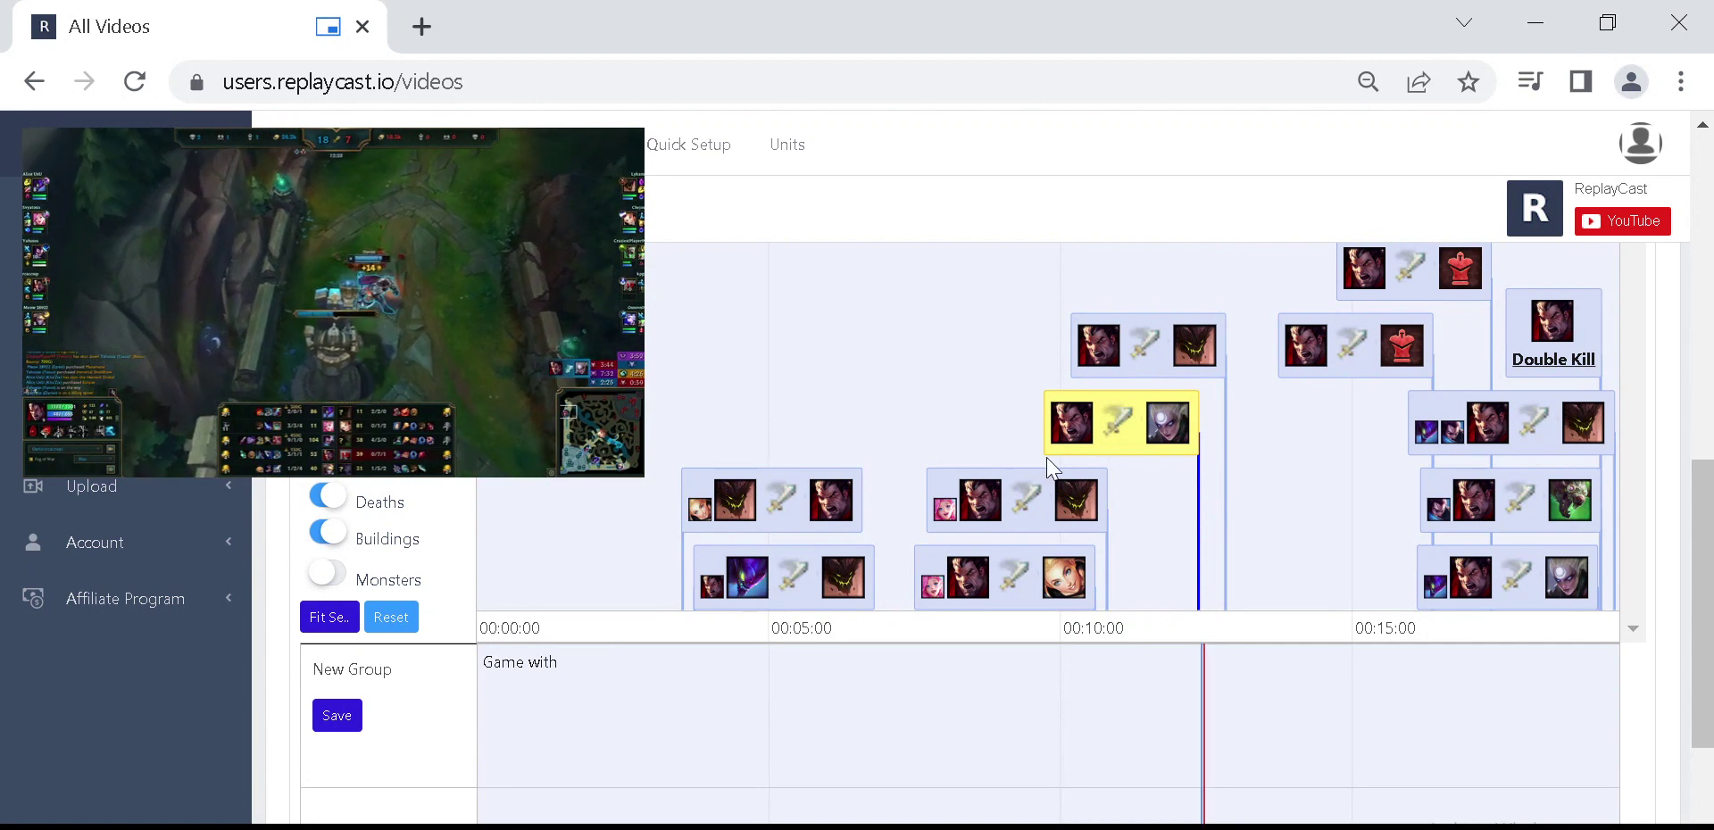
# - Pause the floating video and add a new clip at 00:11:07 to the New Group timeline
pyautogui.moveTo(548, 384)
pyautogui.click(334, 436)
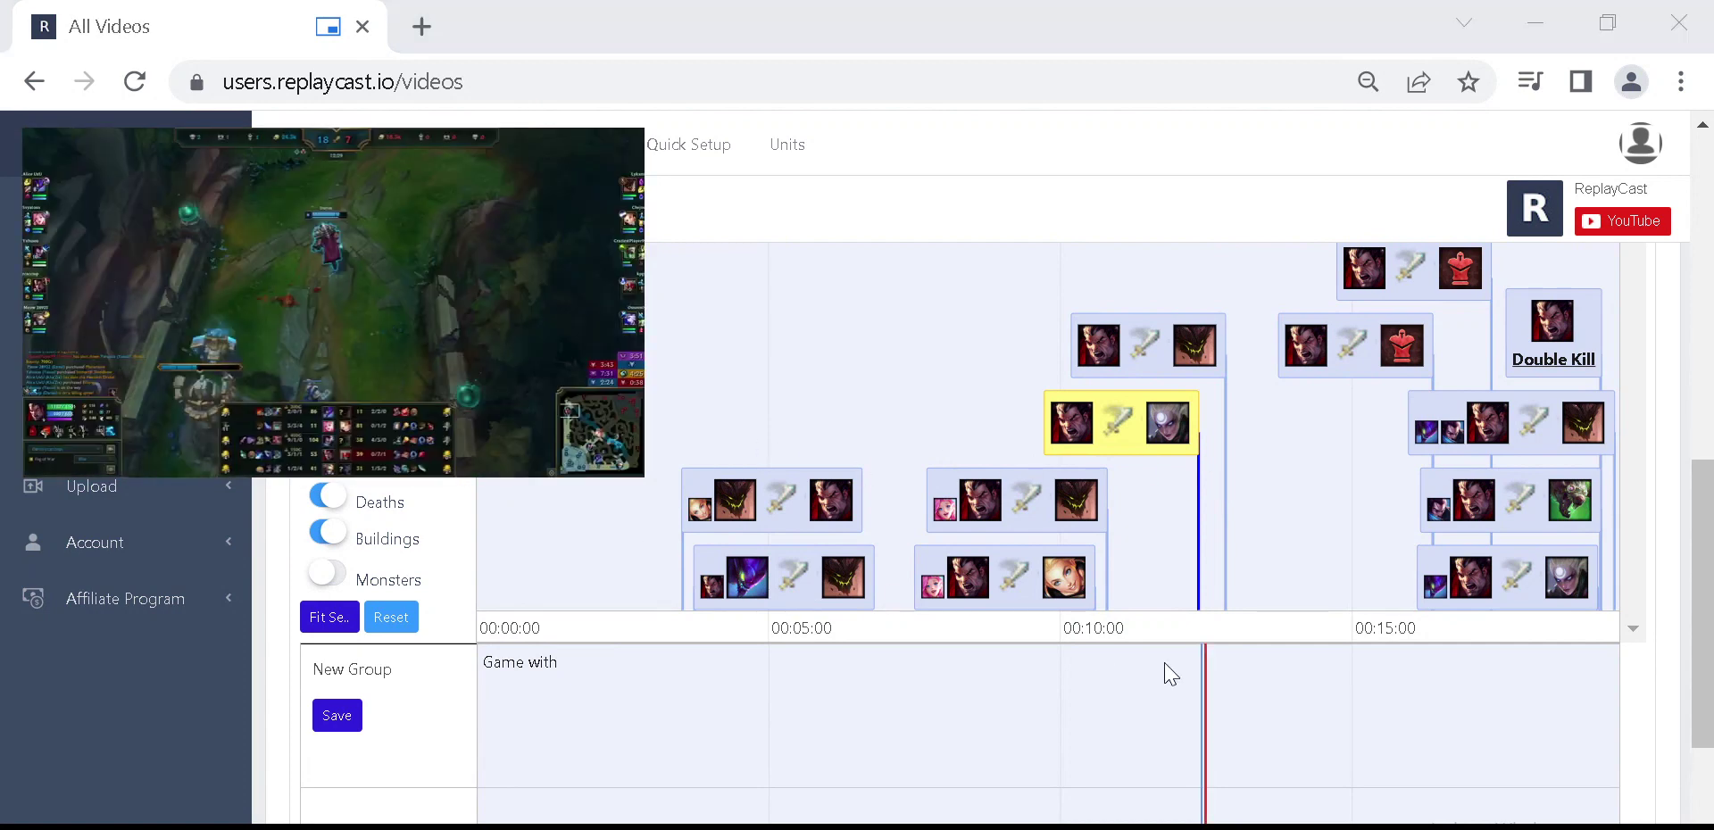
pyautogui.rightClick(1123, 707)
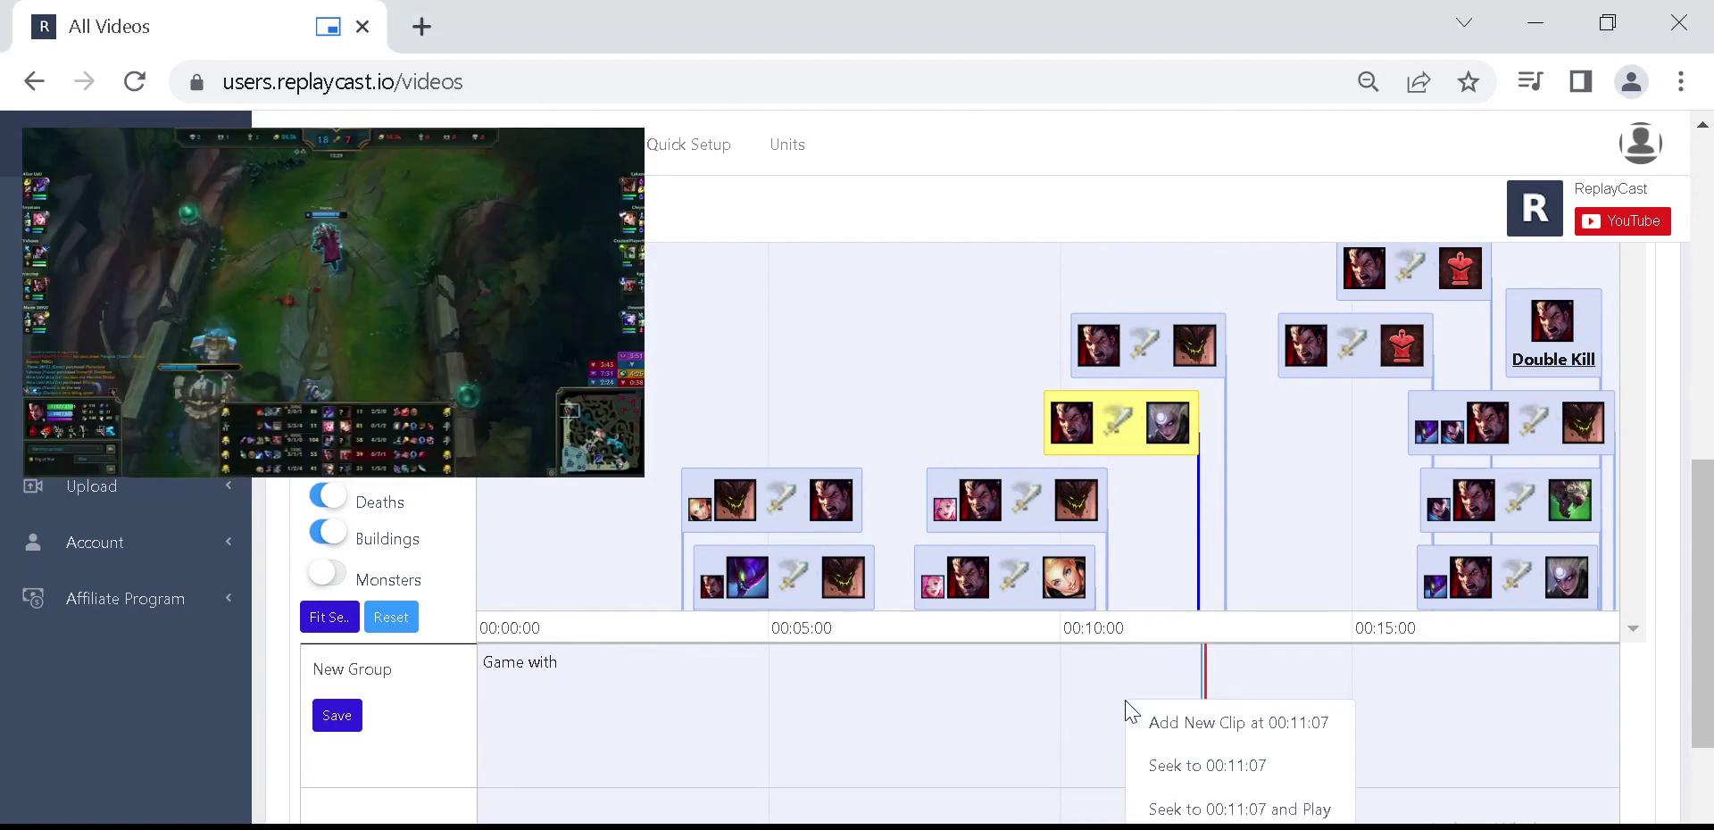
pyautogui.click(1163, 730)
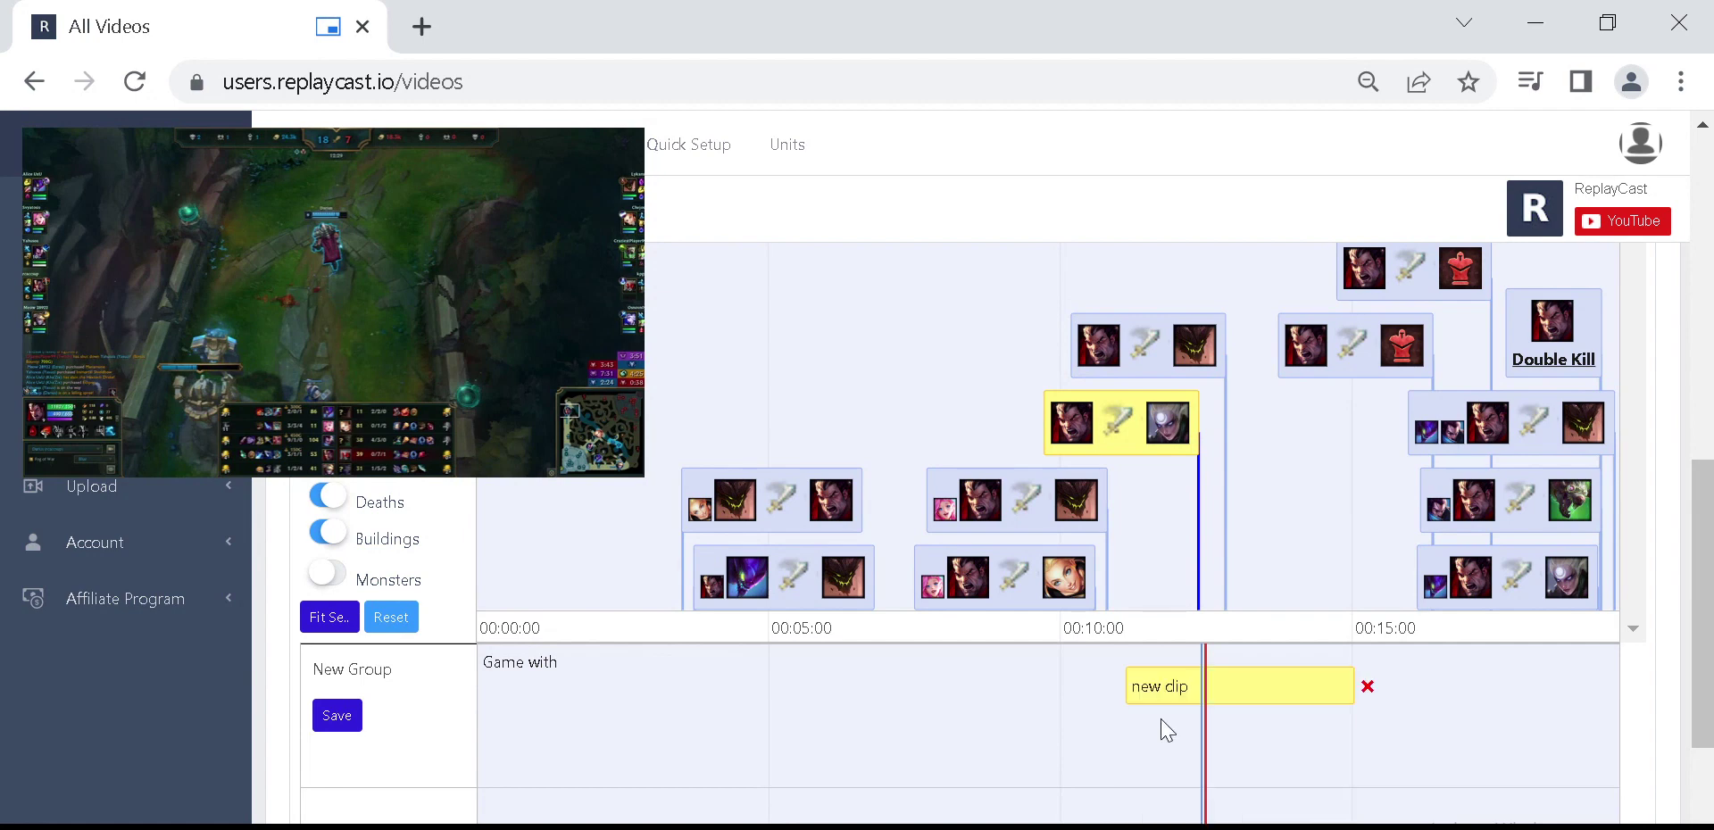
# - Fit the timeline to the new clip and trim it to 00:11:40 - 00:13:14 around Darius's two kills, selecting the second kill
pyautogui.scroll(-2, 457, 728)
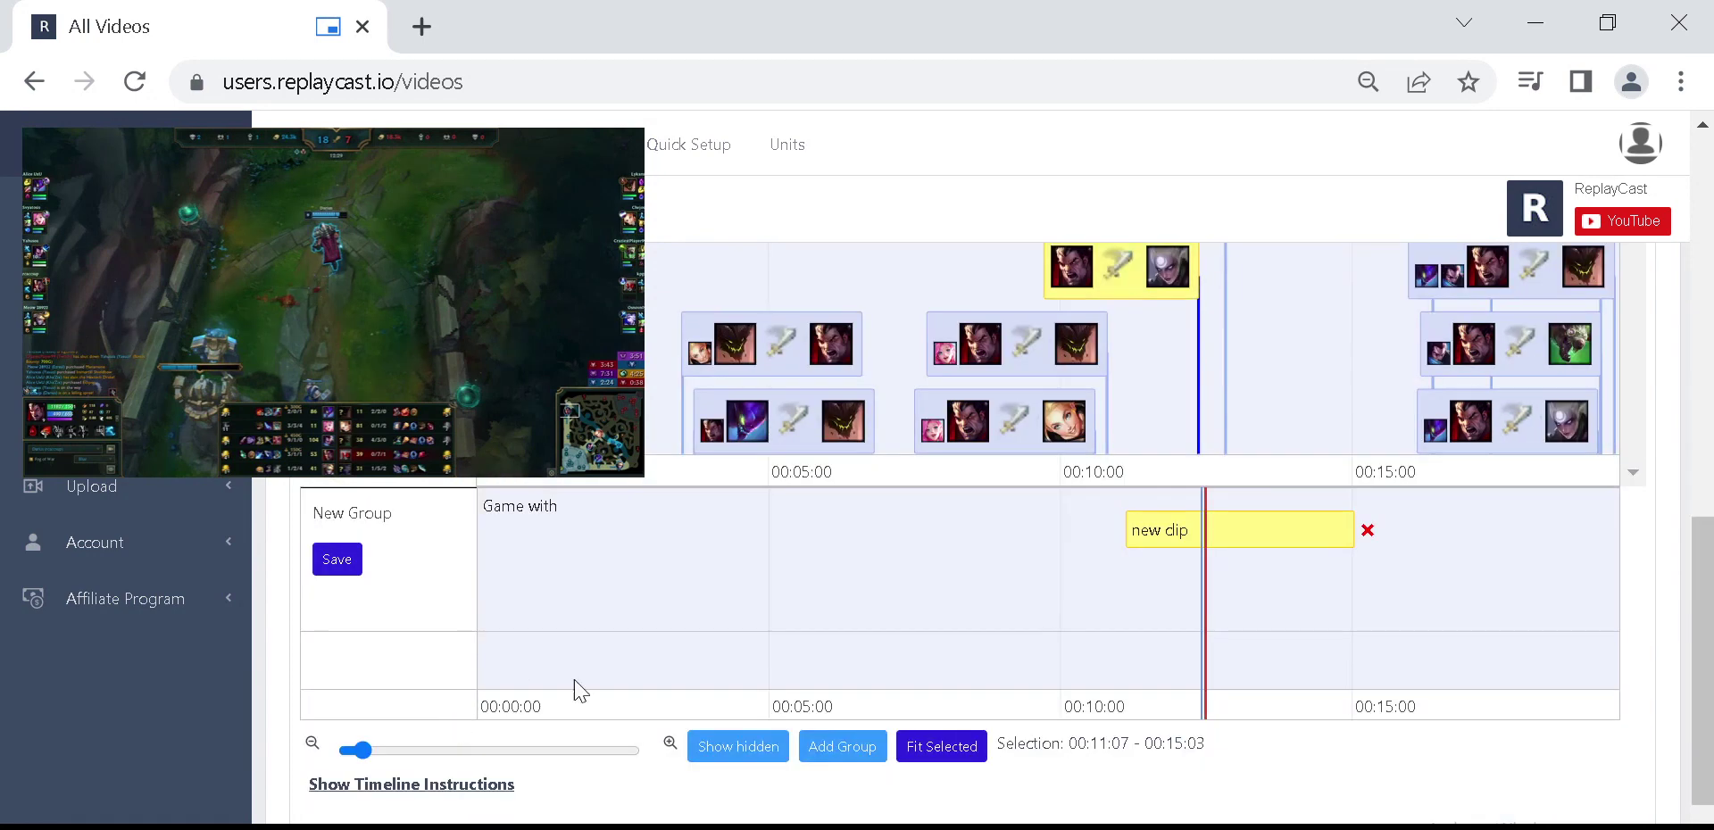
pyautogui.rightClick(1162, 529)
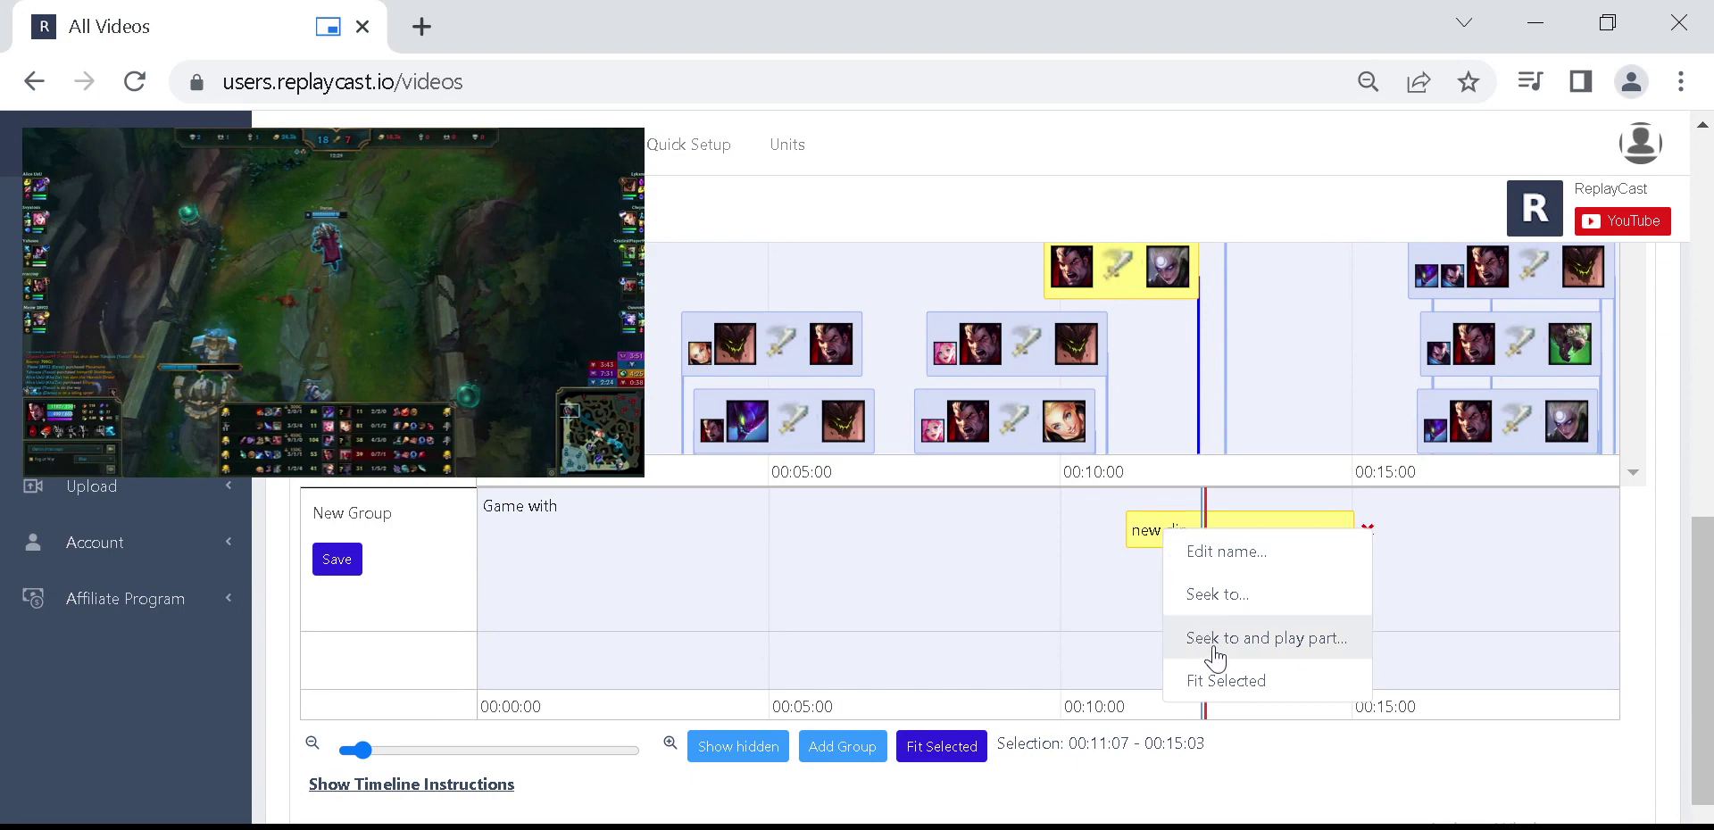
pyautogui.click(1220, 681)
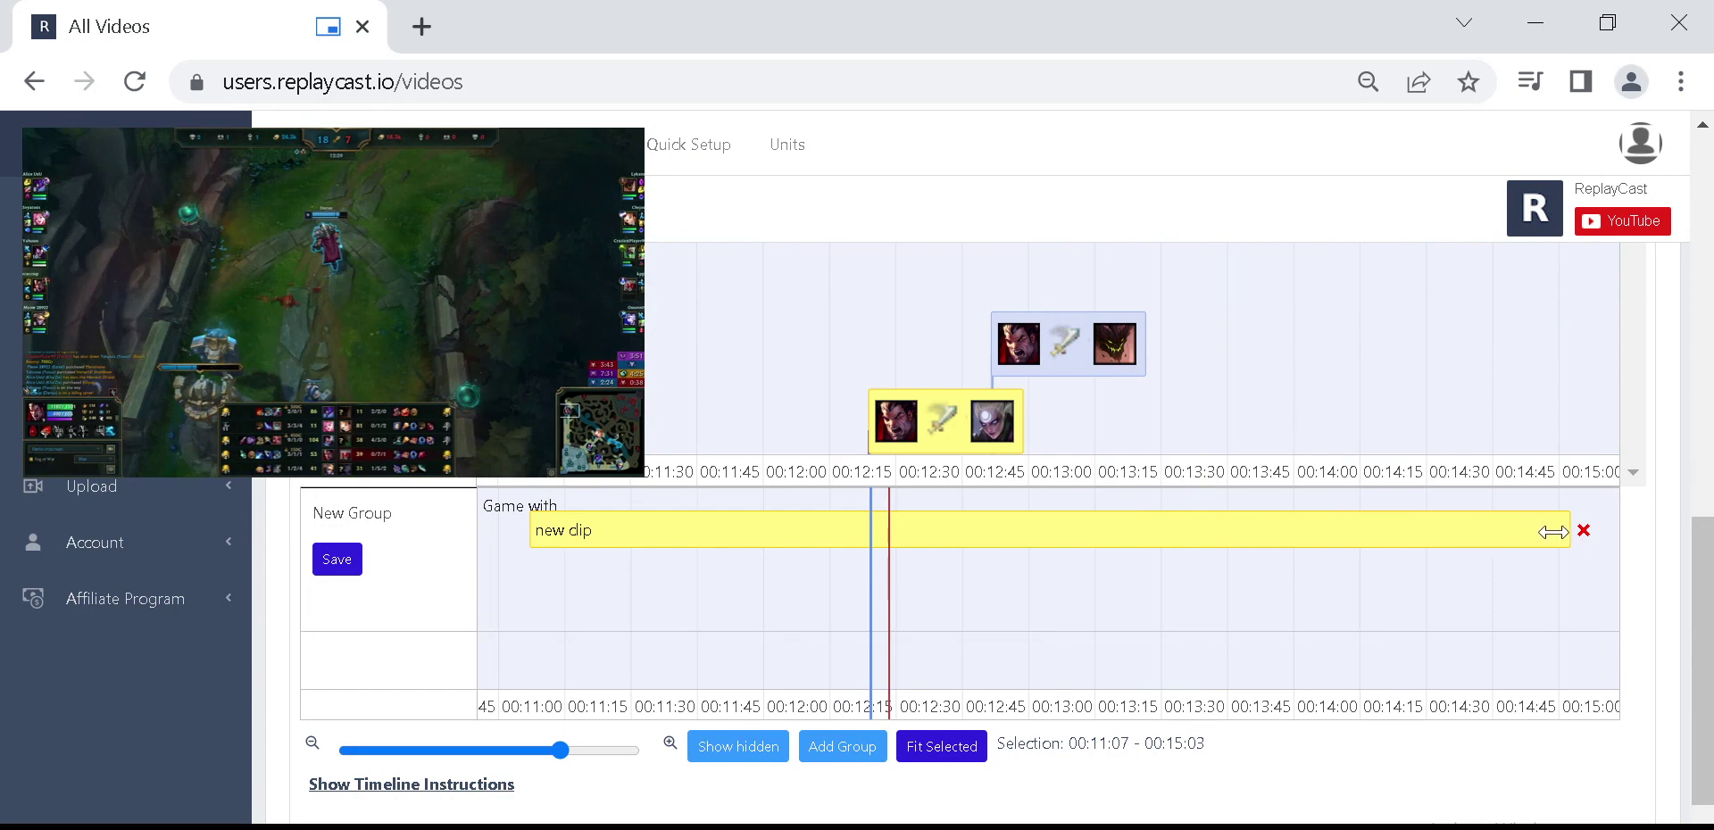
pyautogui.moveTo(1554, 532); pyautogui.dragTo(1389, 532)
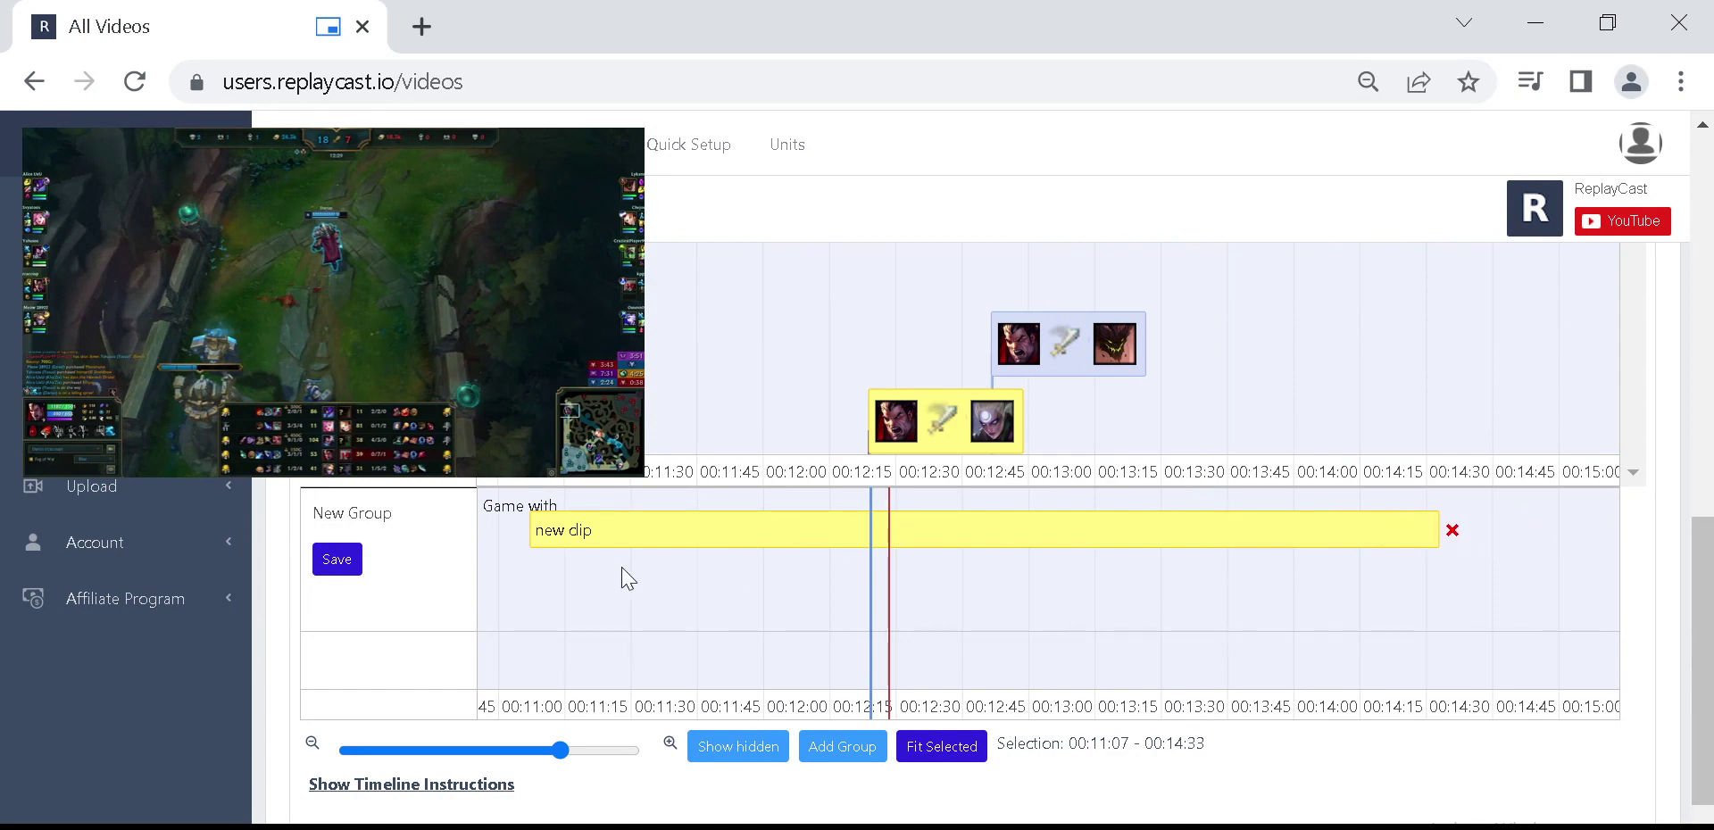
pyautogui.moveTo(541, 522); pyautogui.dragTo(783, 530)
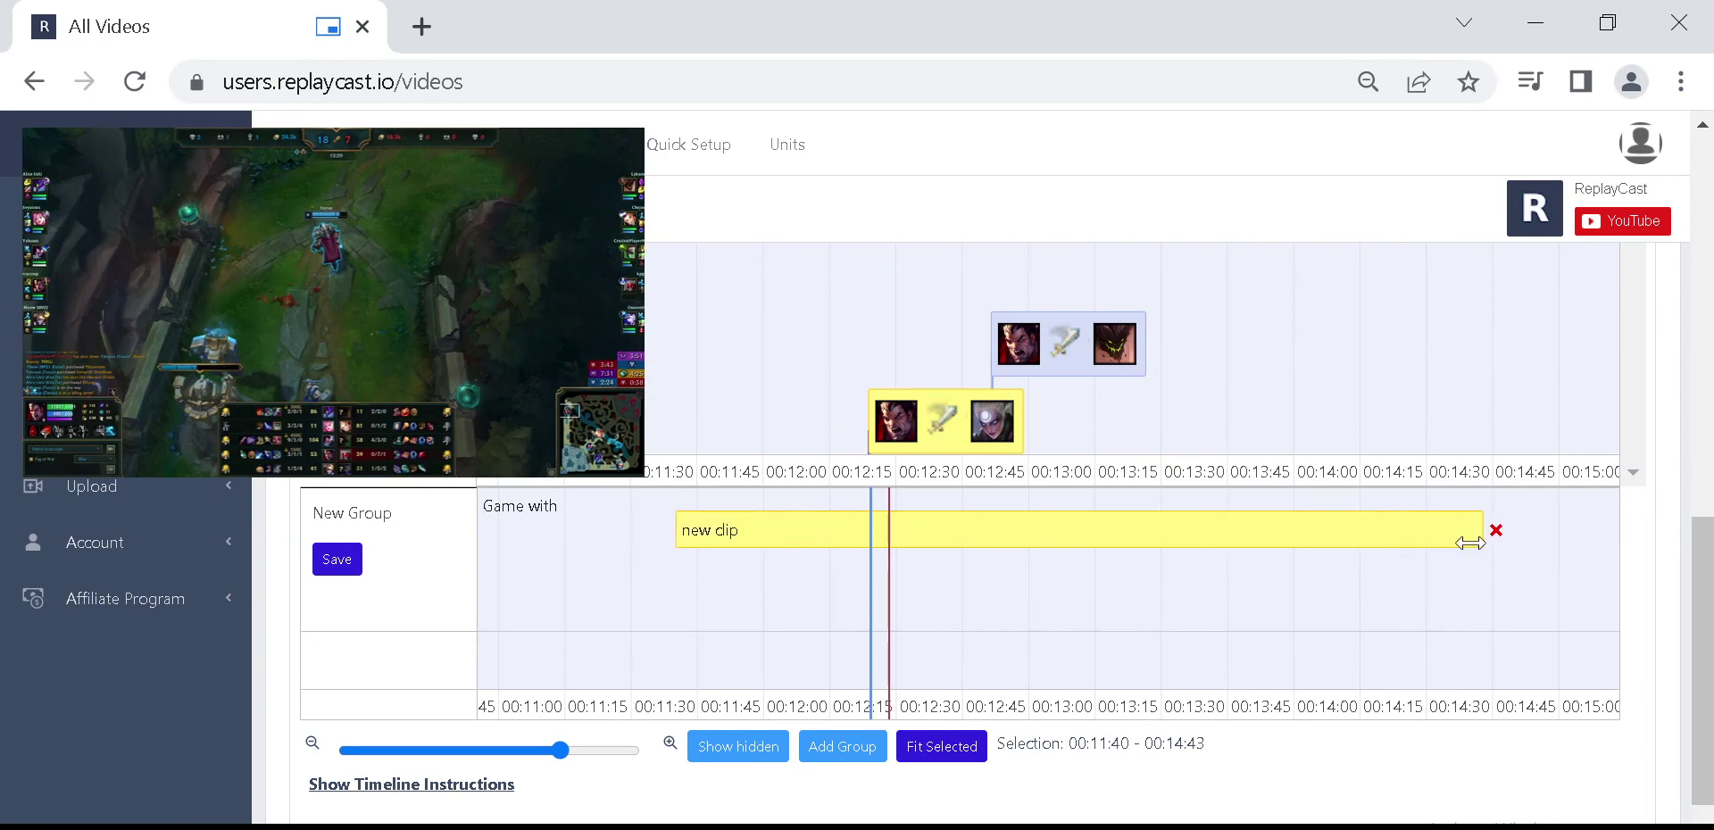
pyautogui.moveTo(1475, 543); pyautogui.dragTo(1056, 526)
pyautogui.click(1104, 362)
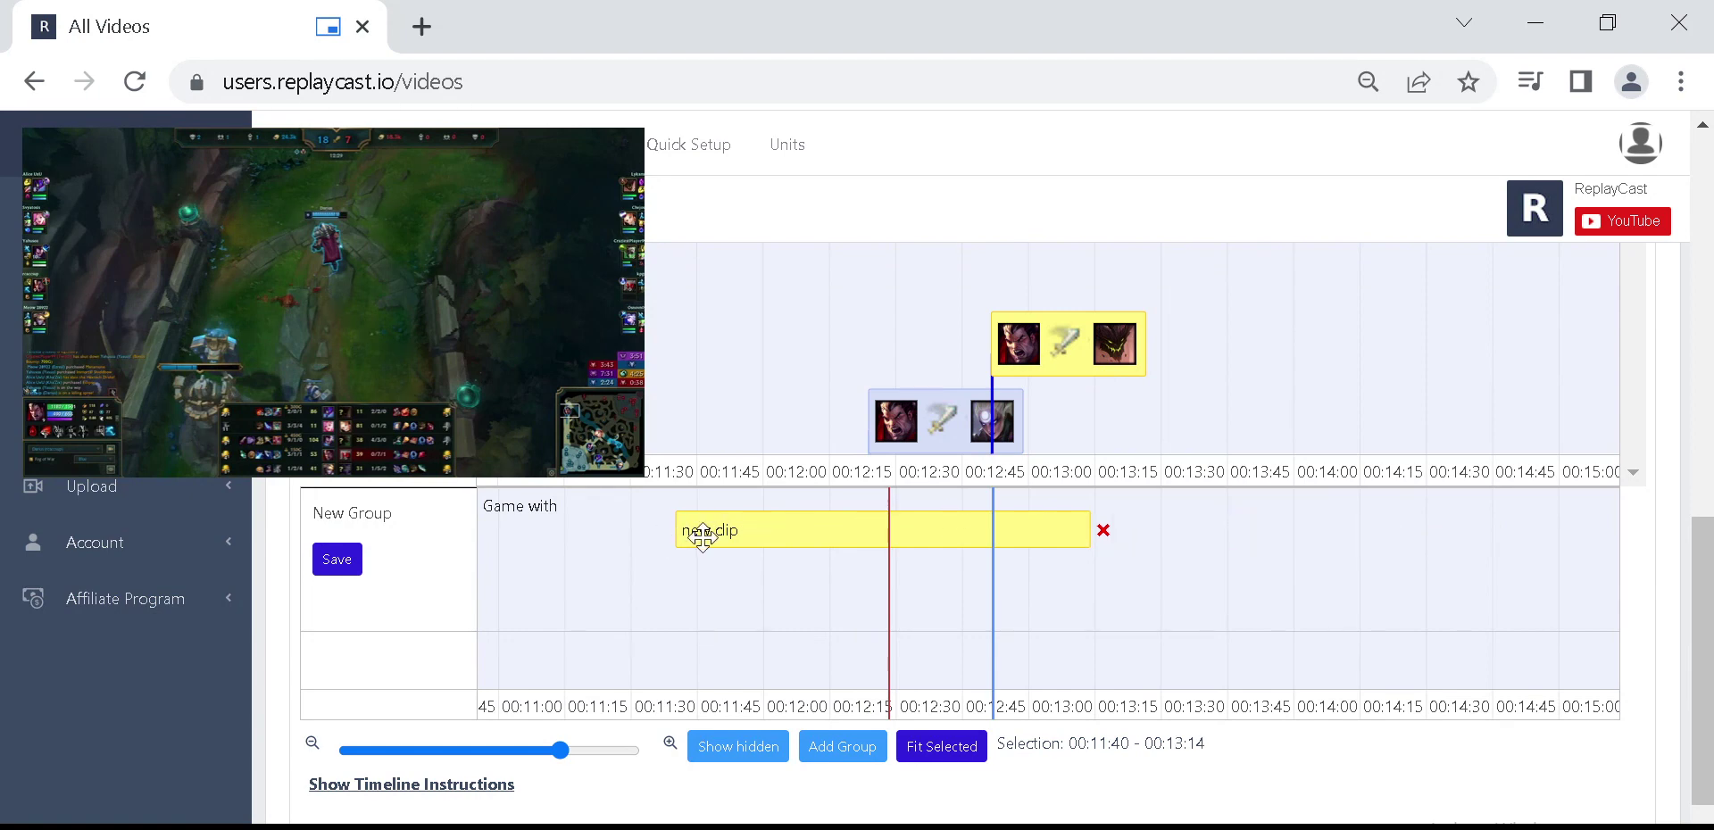
# - Move the playback marker back to trim the clip's start to 00:12:11, and play the clip from its start
pyautogui.moveTo(886, 603); pyautogui.dragTo(829, 591)
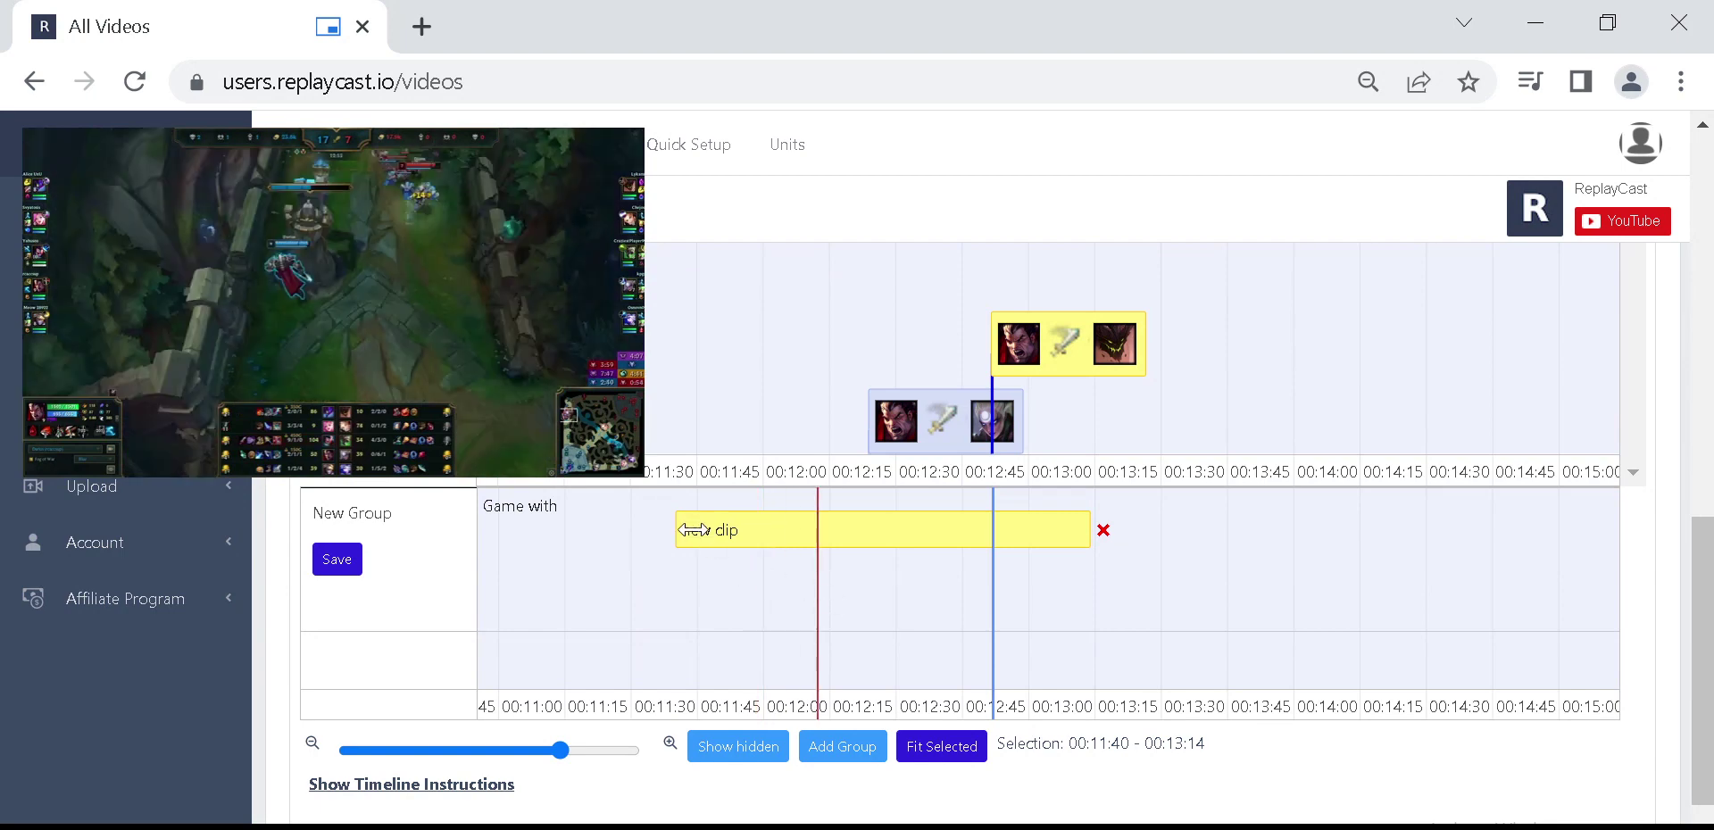
pyautogui.moveTo(784, 528); pyautogui.dragTo(860, 532)
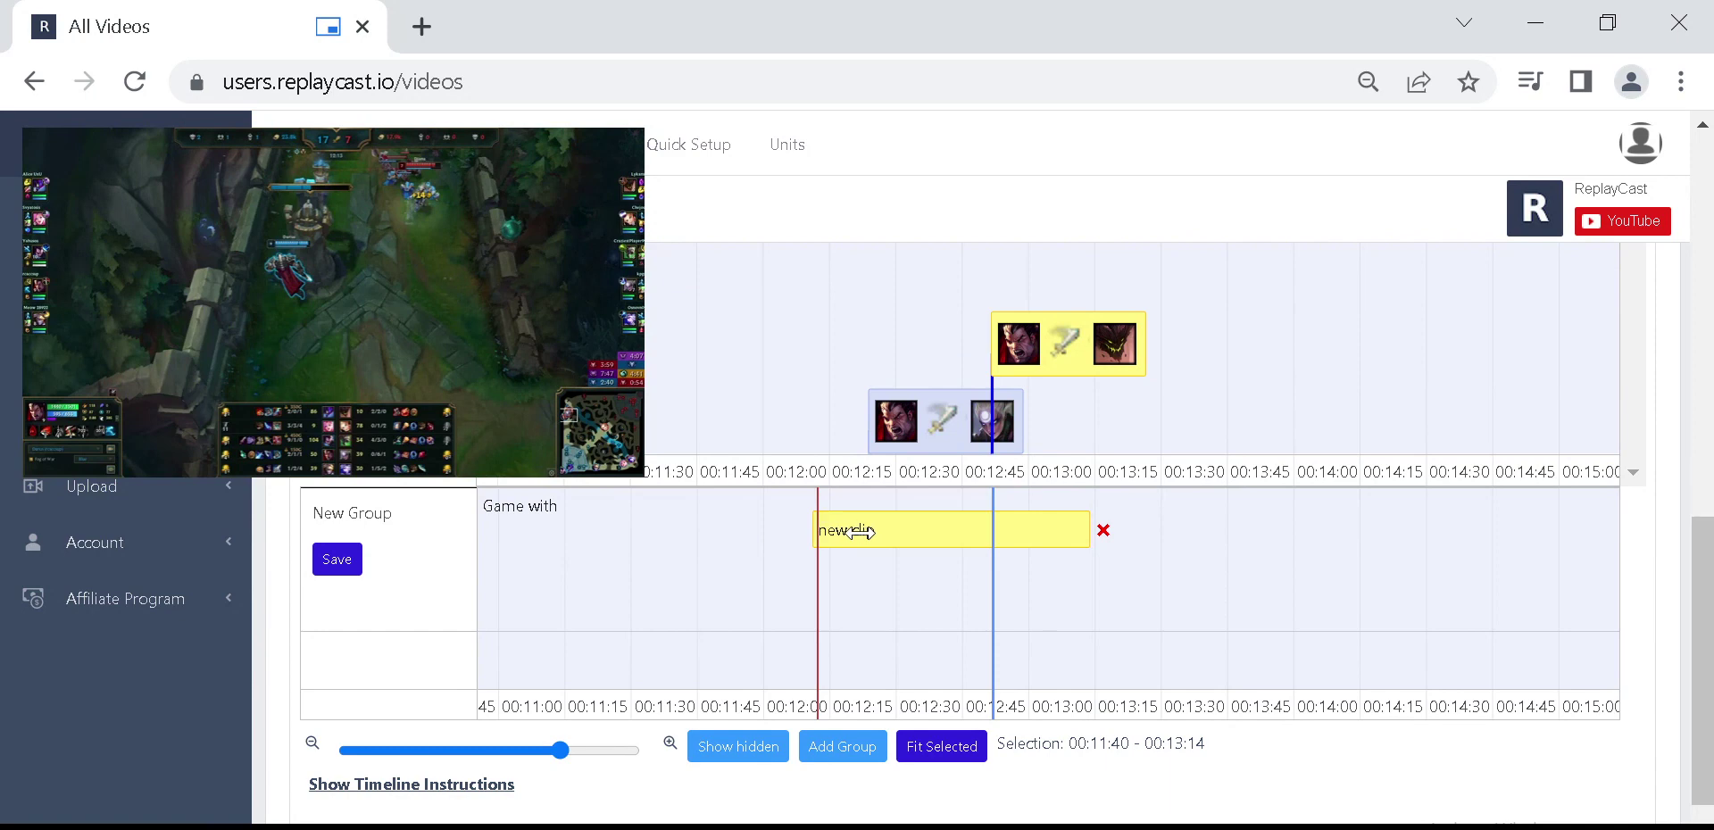
pyautogui.rightClick(908, 533)
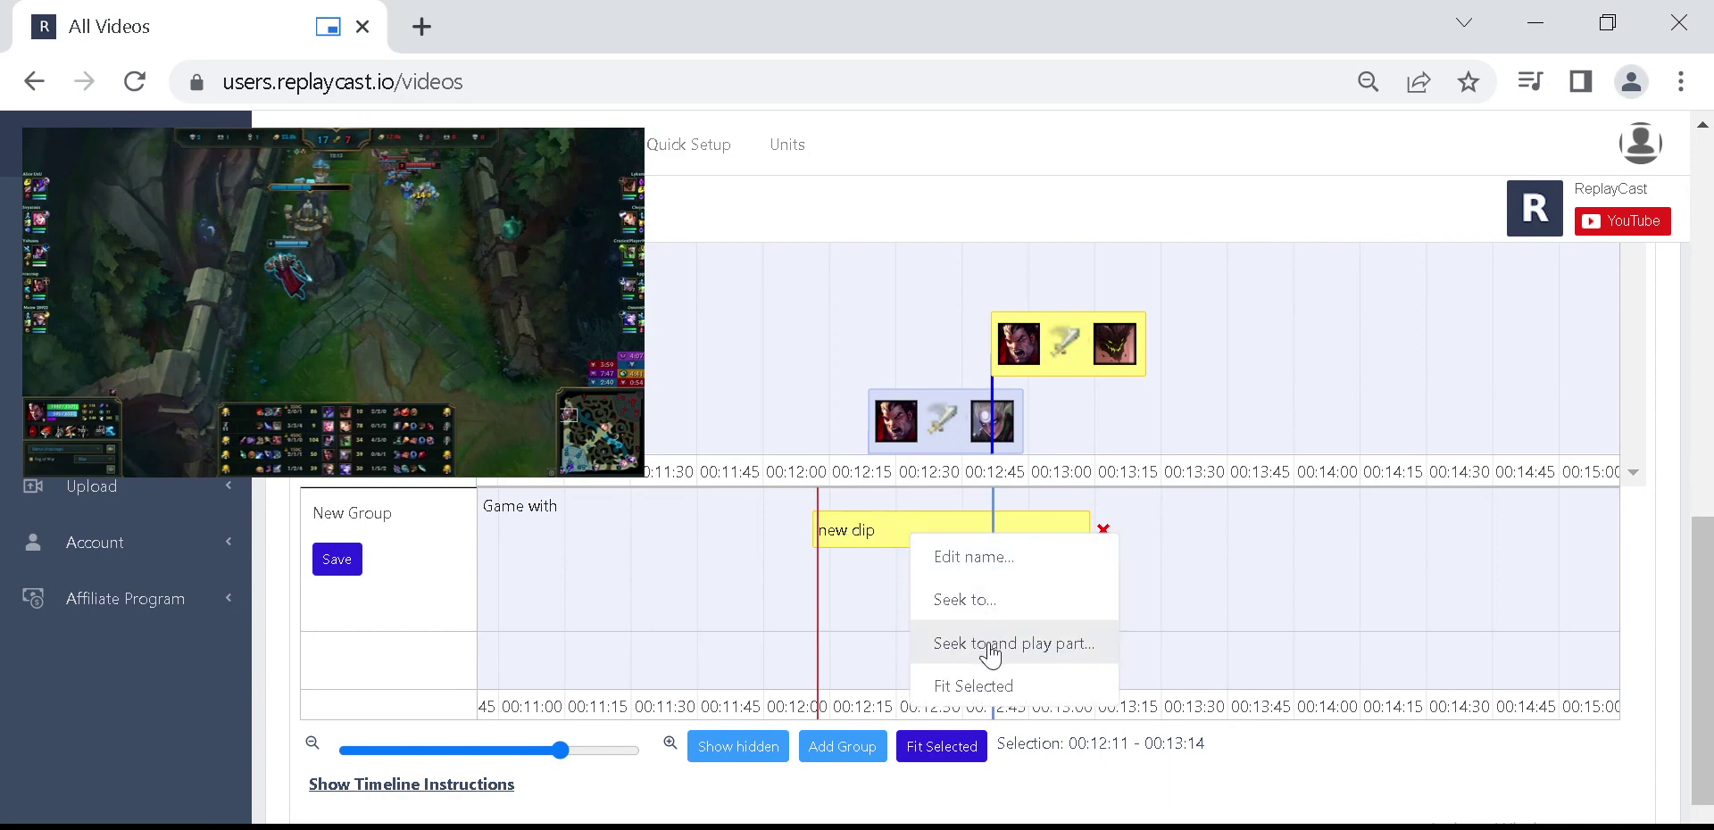
pyautogui.click(990, 648)
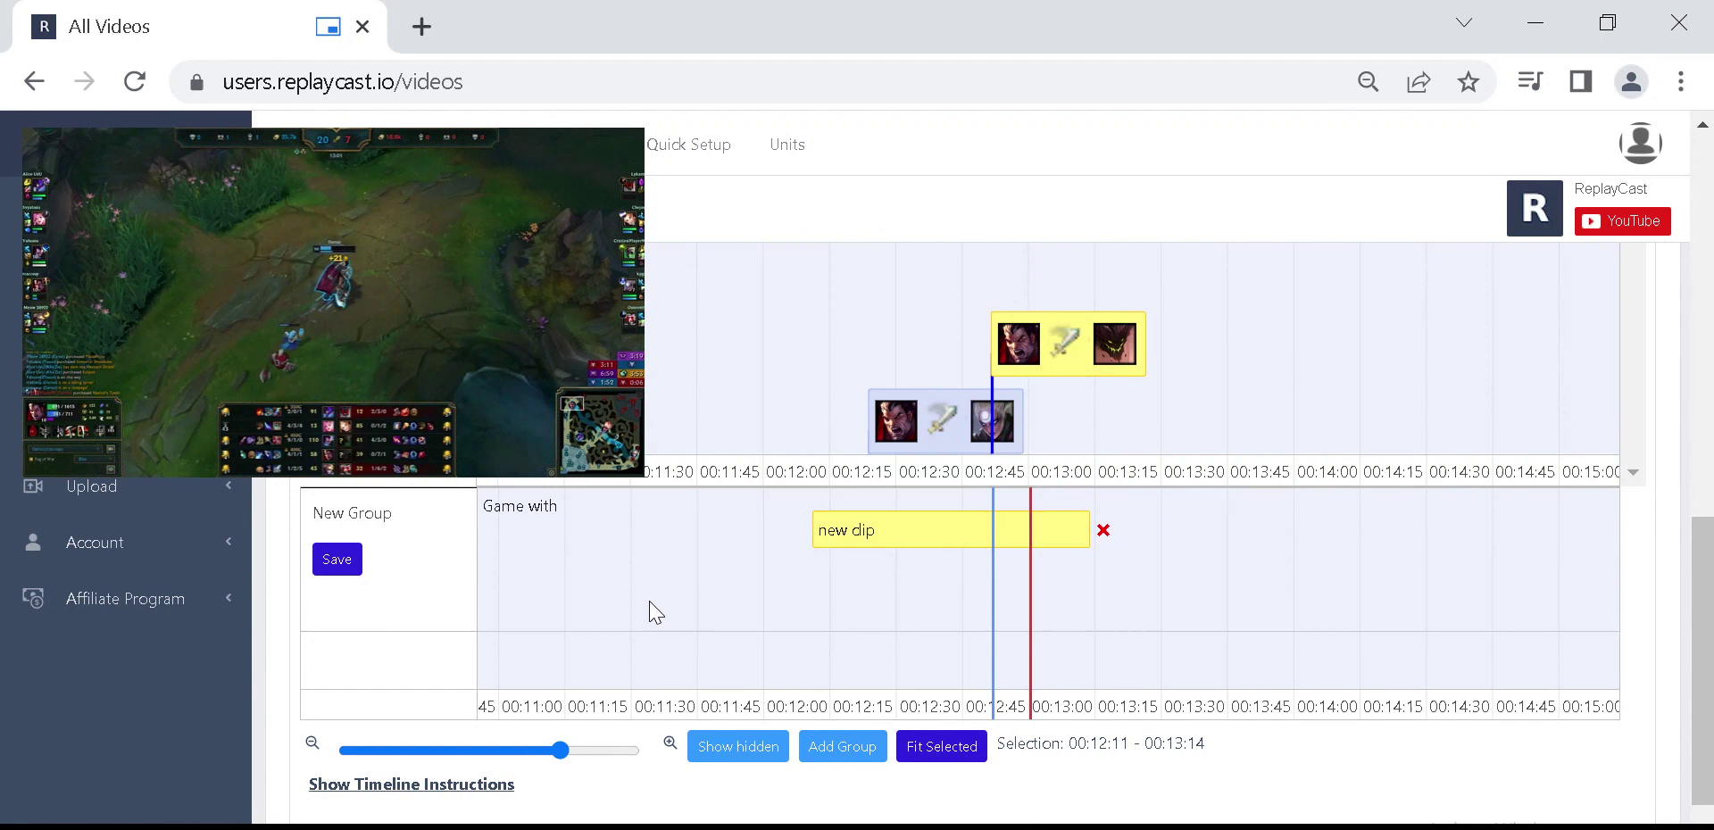
# - Rename the clip as "diana and malphite" and trim its end to 00:13:01
pyautogui.rightClick(825, 527)
pyautogui.click(875, 547)
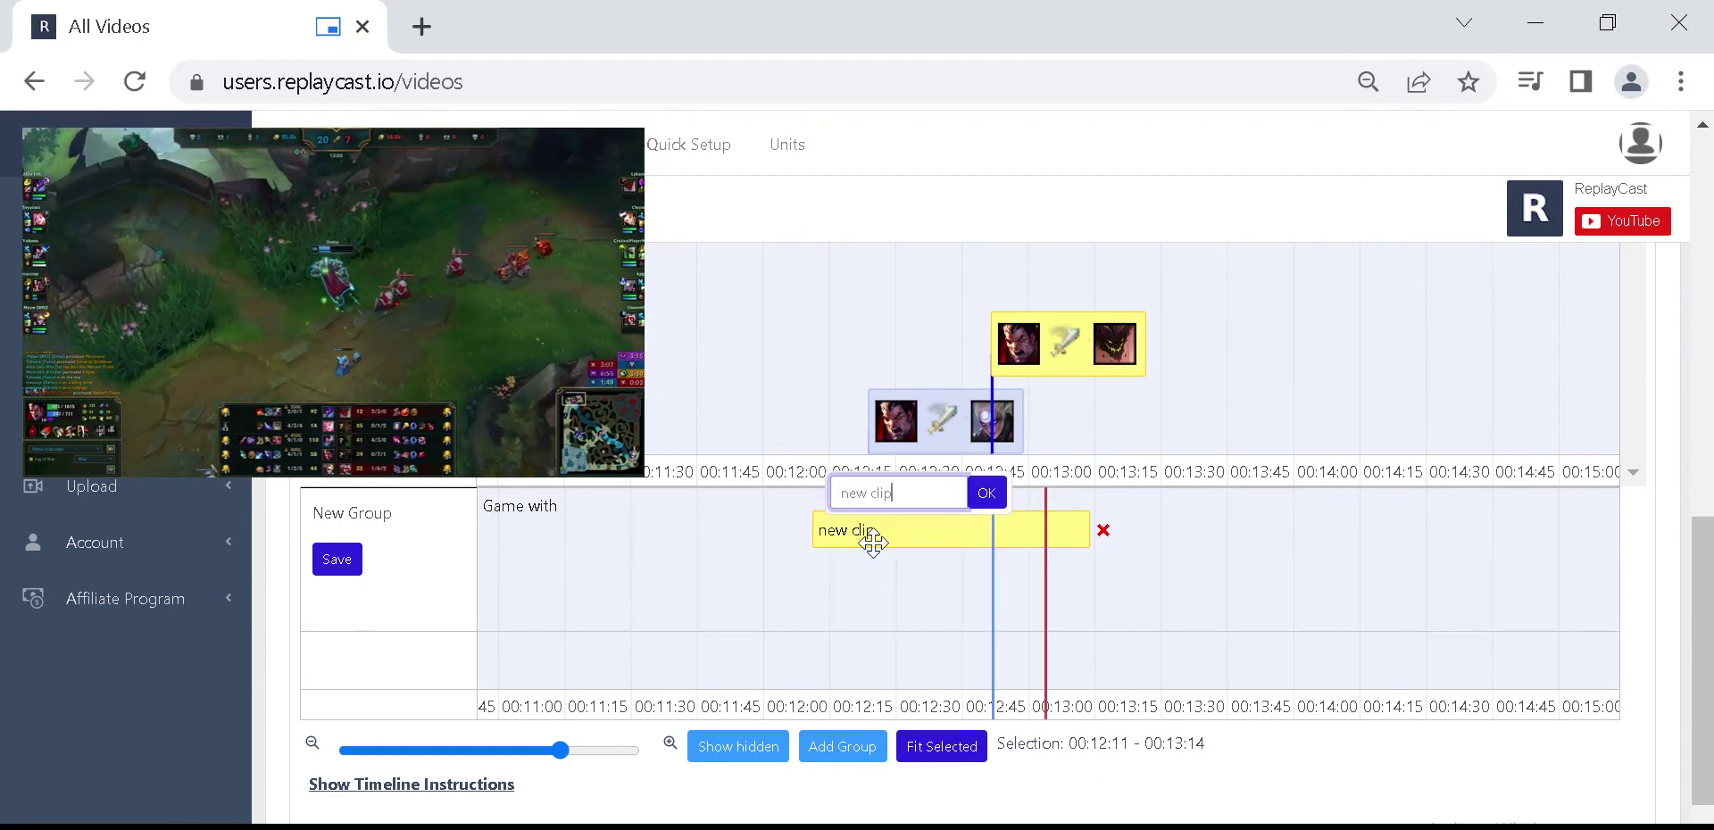
pyautogui.hotkey('ctrl', 'a')
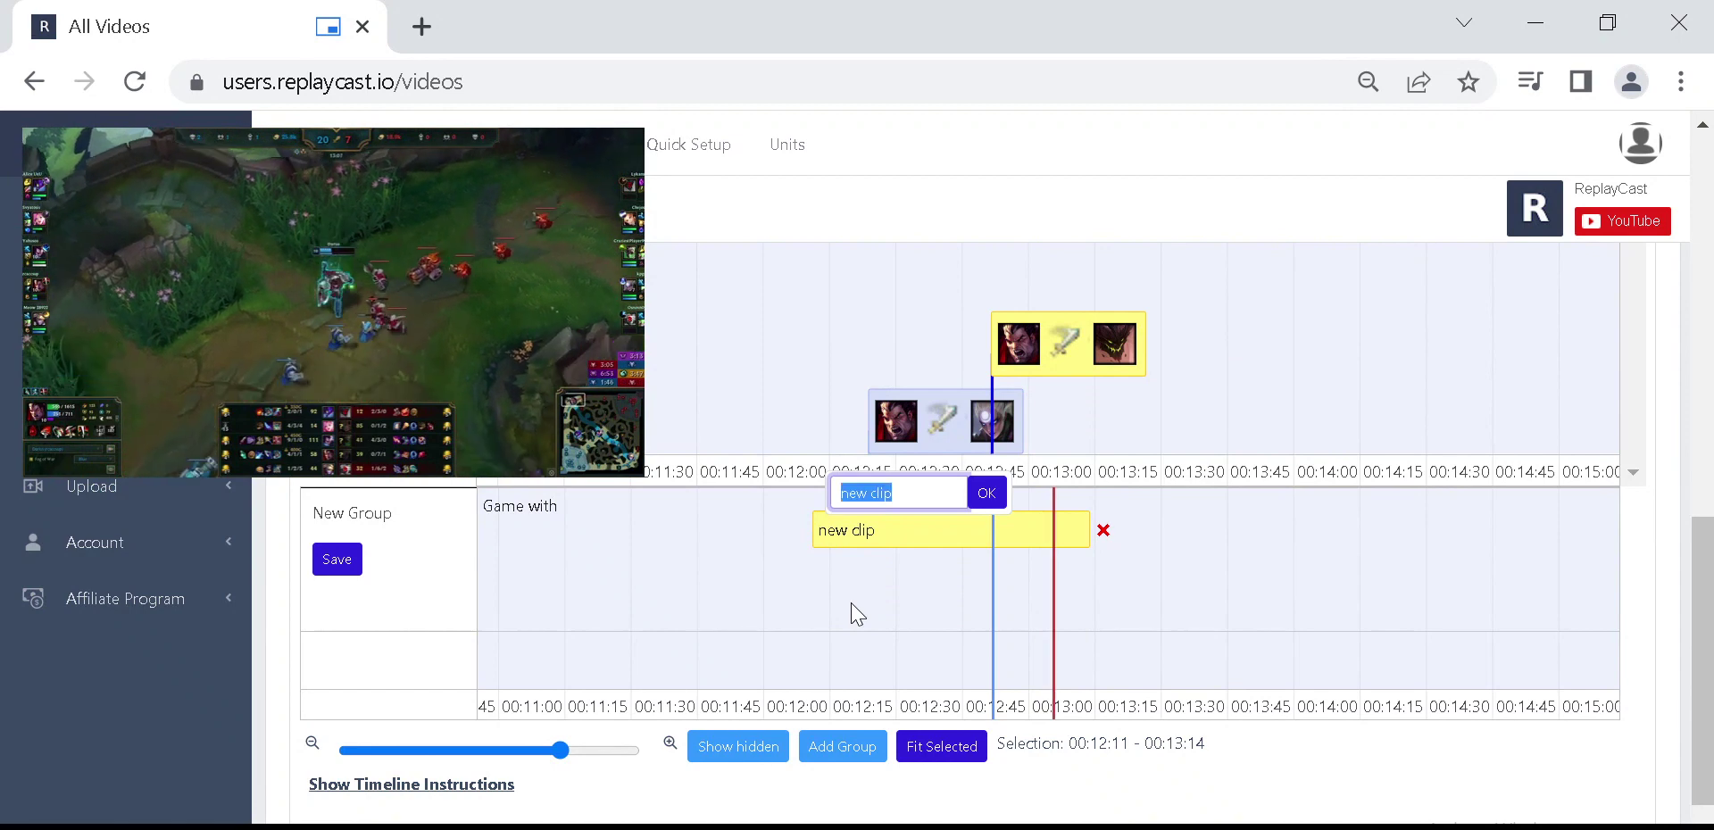
pyautogui.write('ciana and')
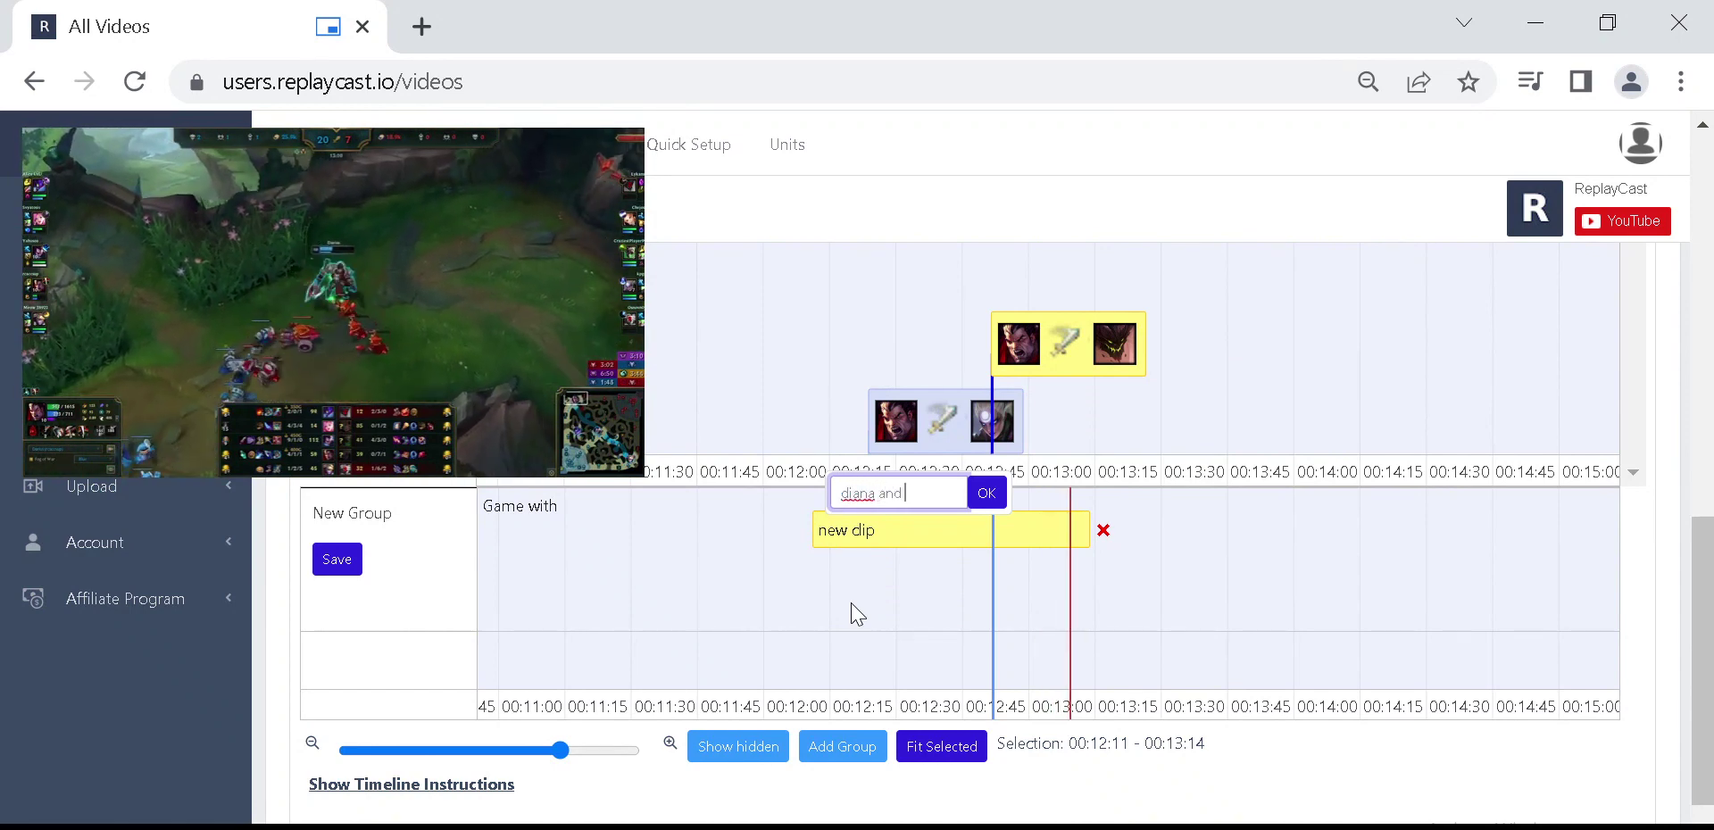
pyautogui.write(' malphite')
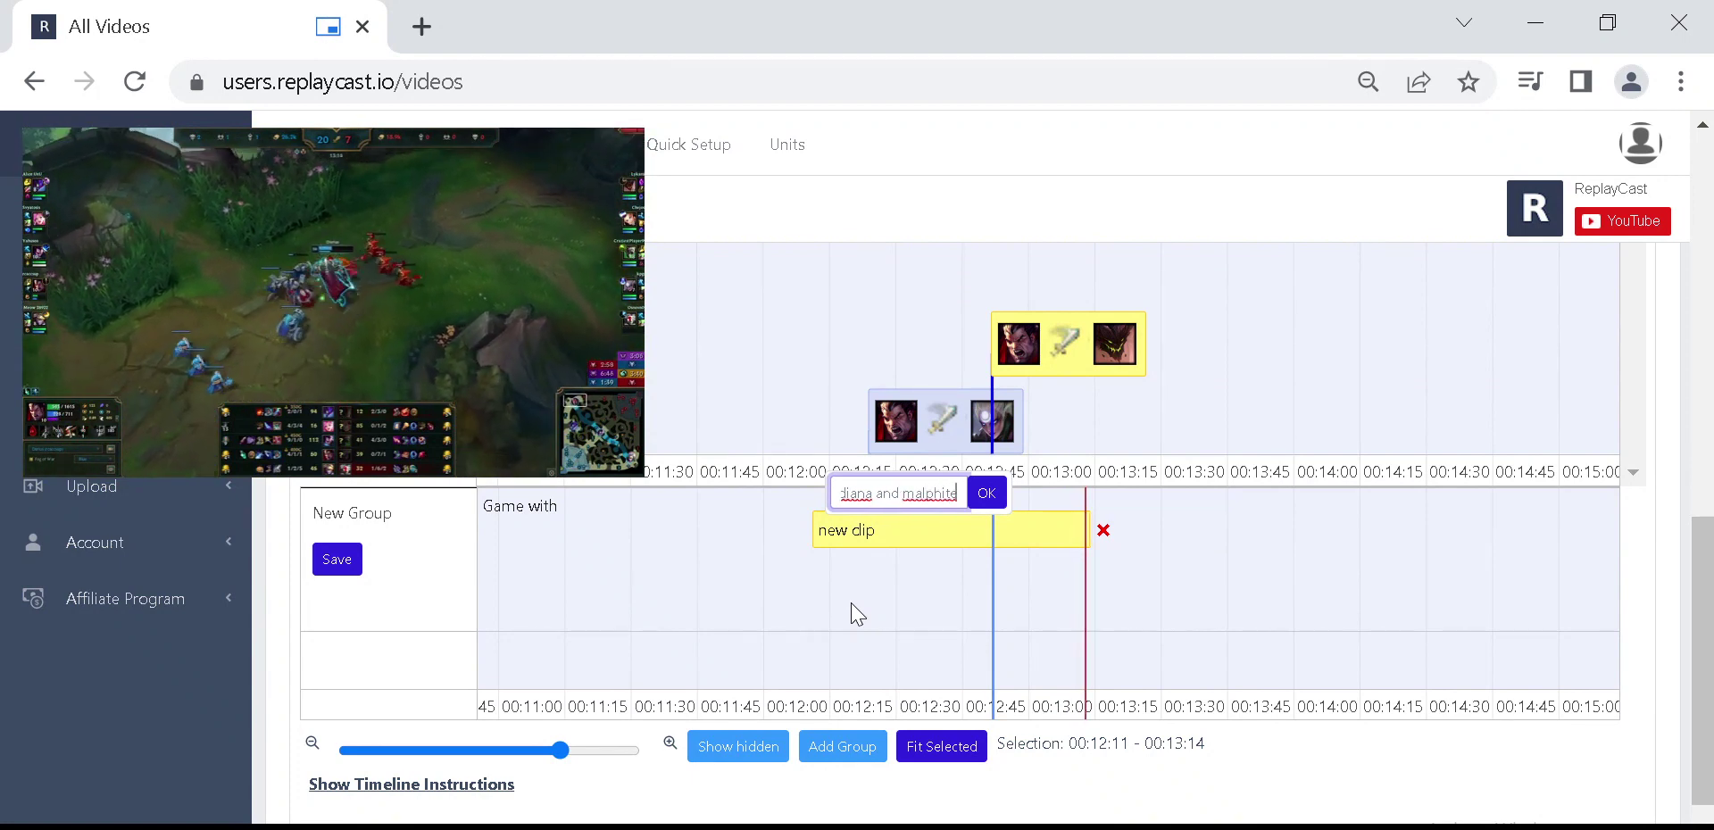
pyautogui.press('Return')
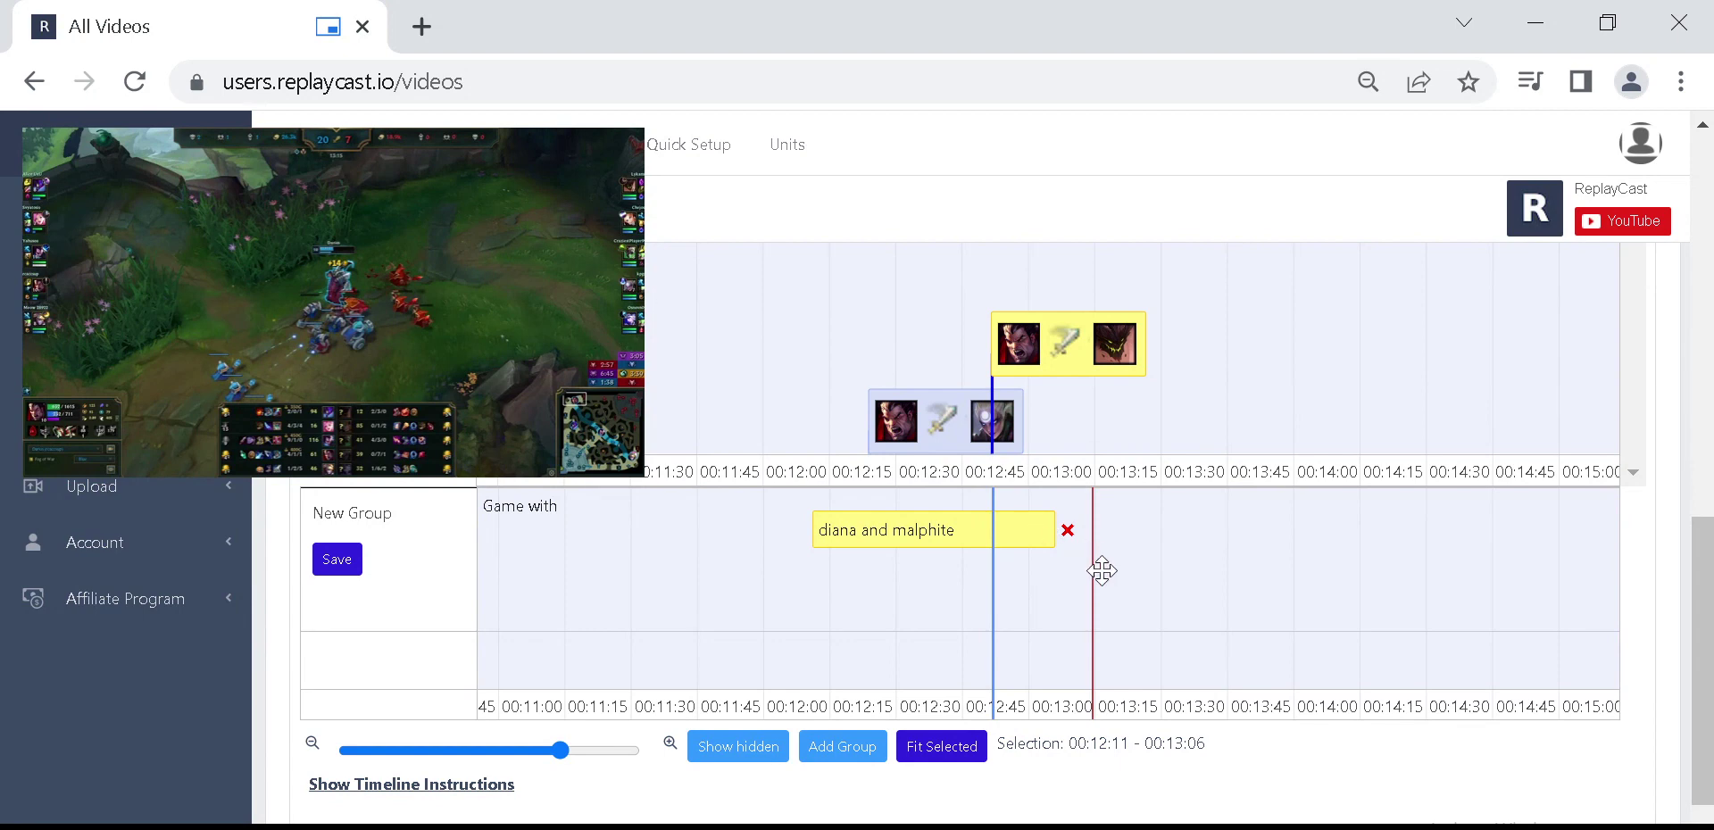
pyautogui.moveTo(1102, 572); pyautogui.dragTo(1045, 558)
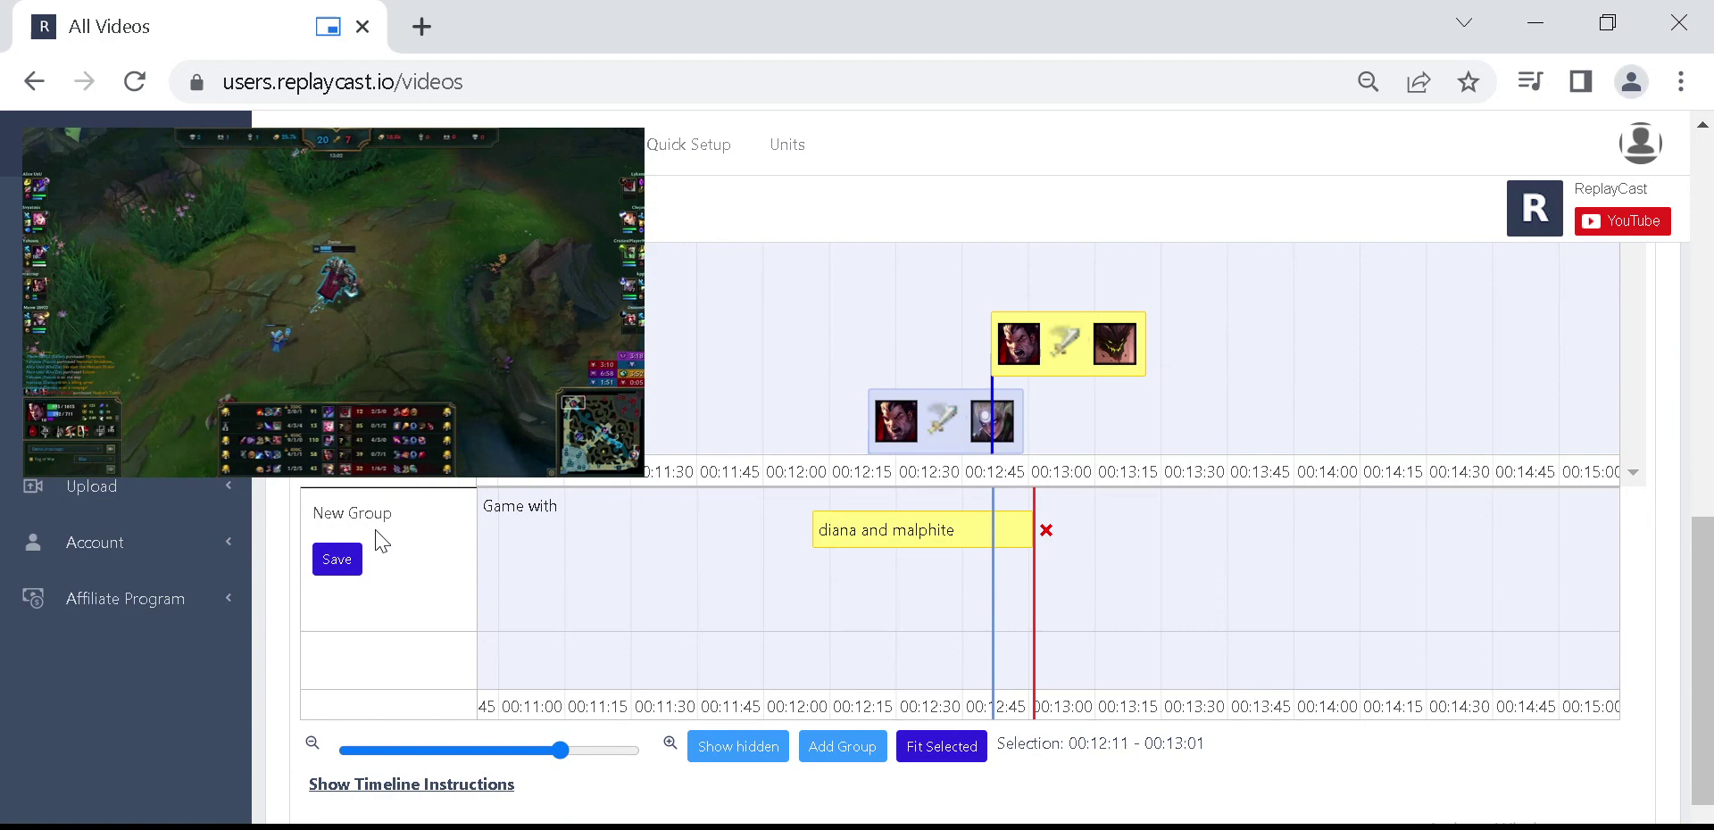
# - Move the floating video up to reset the timeline zoom, and select Darius's assisted kill near 00:10:35
pyautogui.moveTo(409, 400); pyautogui.dragTo(416, 311)
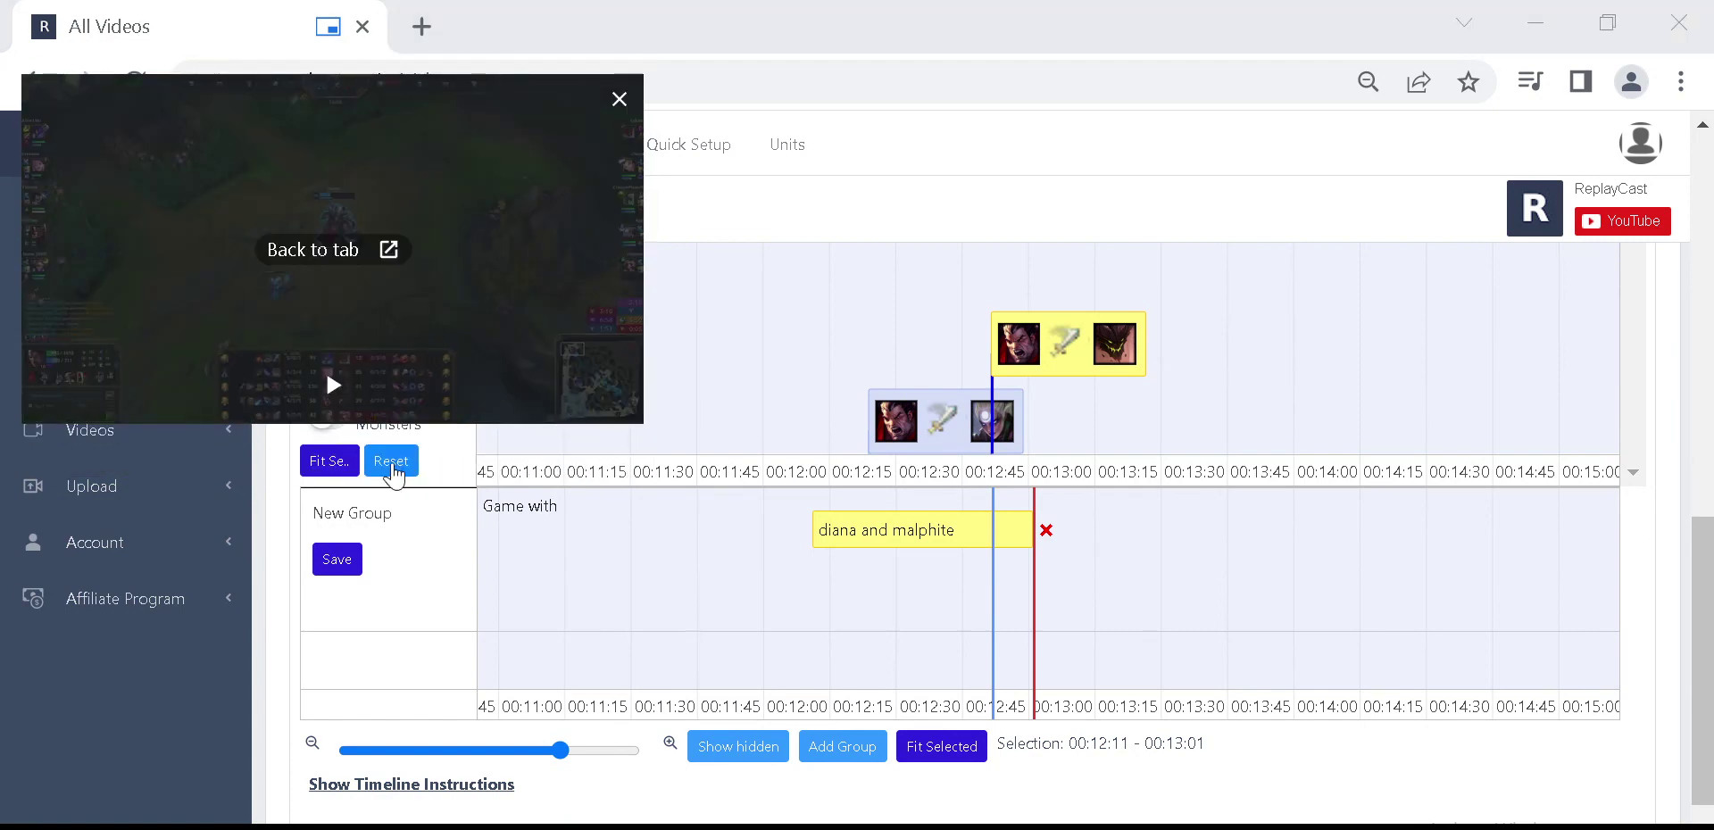
pyautogui.click(393, 470)
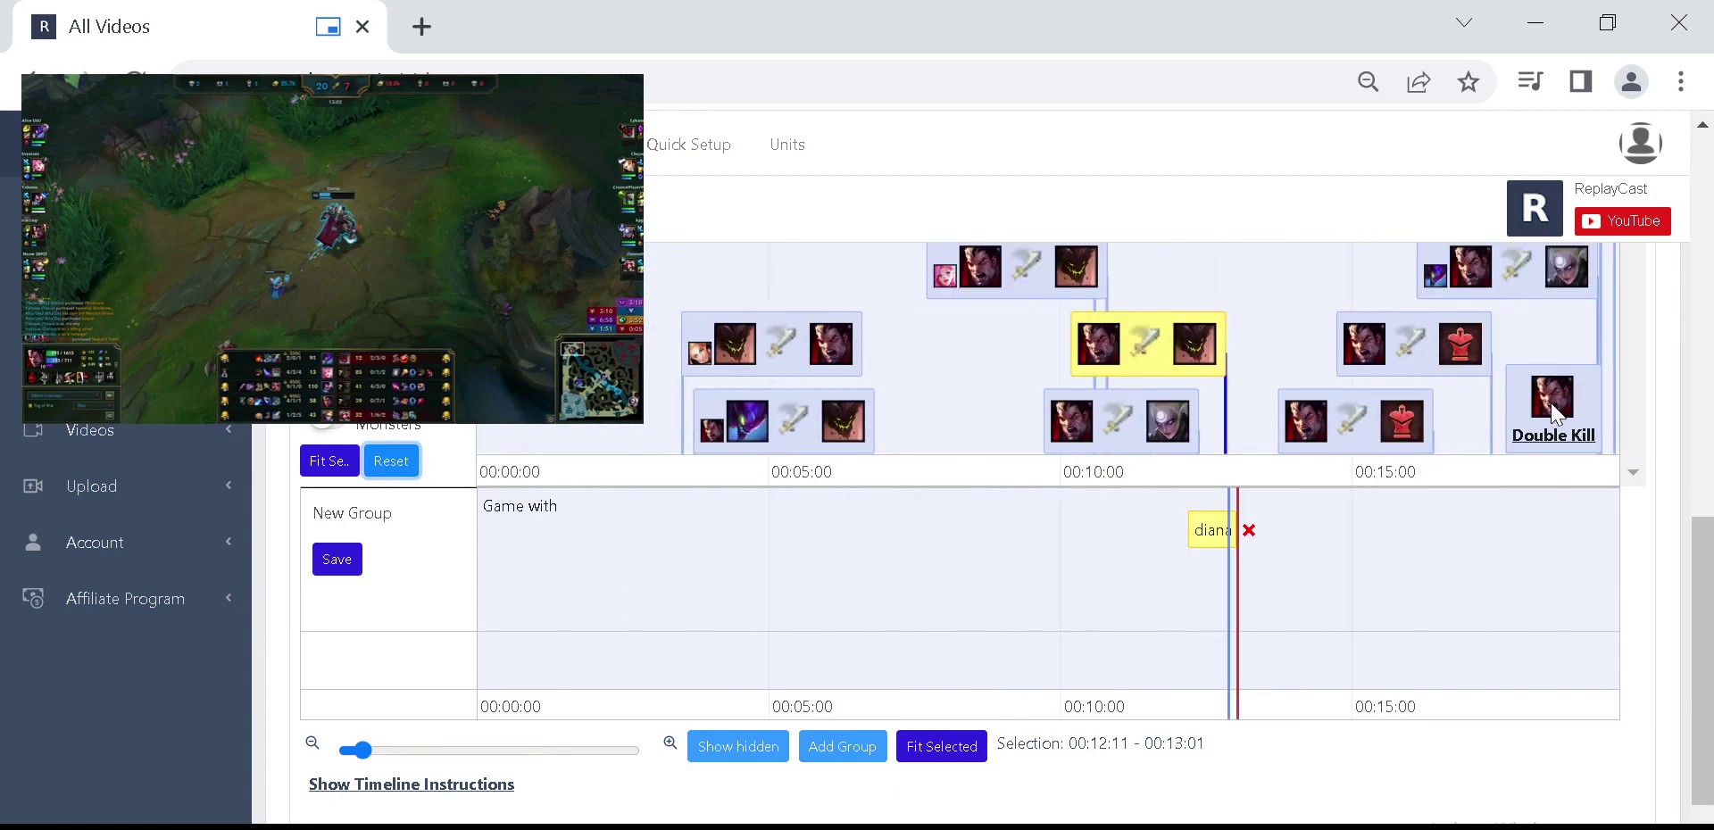
pyautogui.scroll(2, 1646, 317)
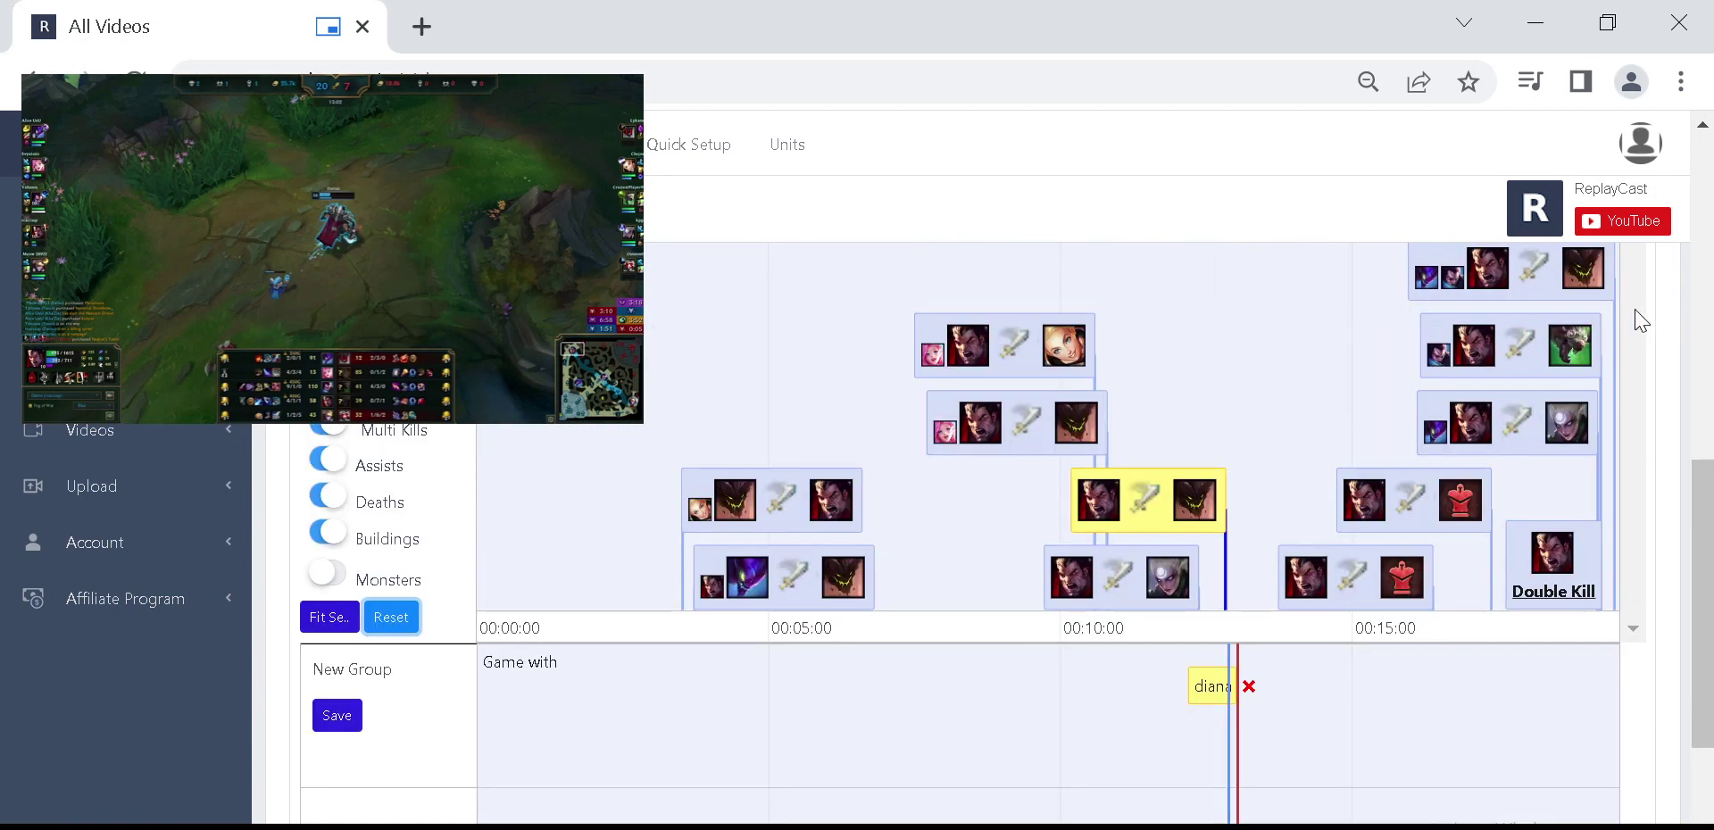
pyautogui.click(1019, 354)
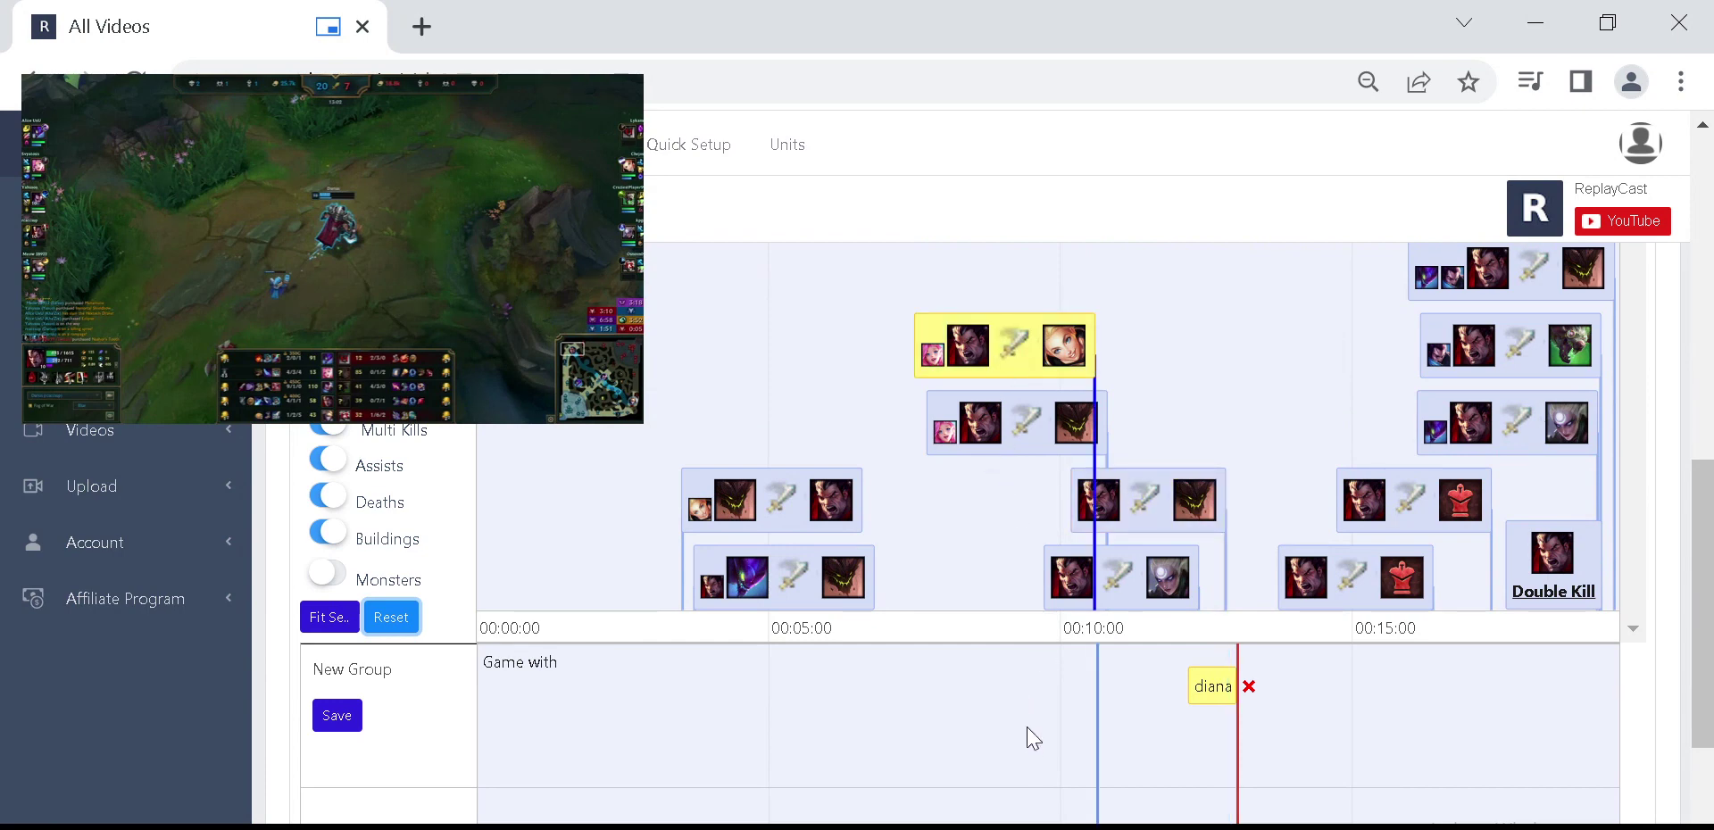
# - Add a second clip at 00:10:18 to the New Group timeline and shorten it to end at 00:11:12
pyautogui.scroll(-2, 273, 699)
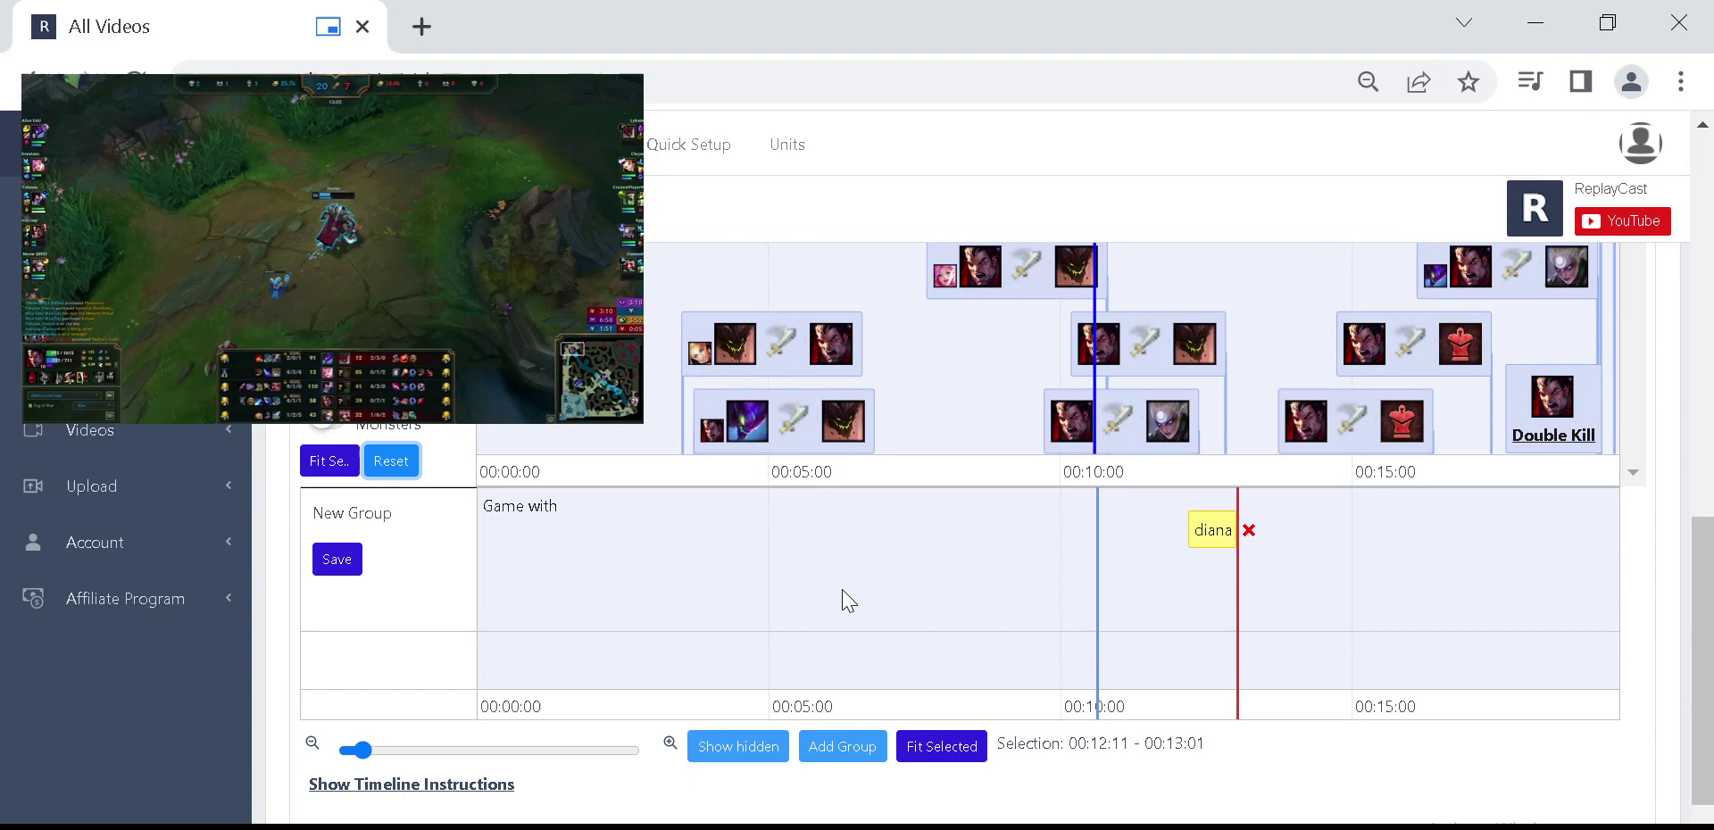
pyautogui.rightClick(1078, 561)
pyautogui.click(1140, 580)
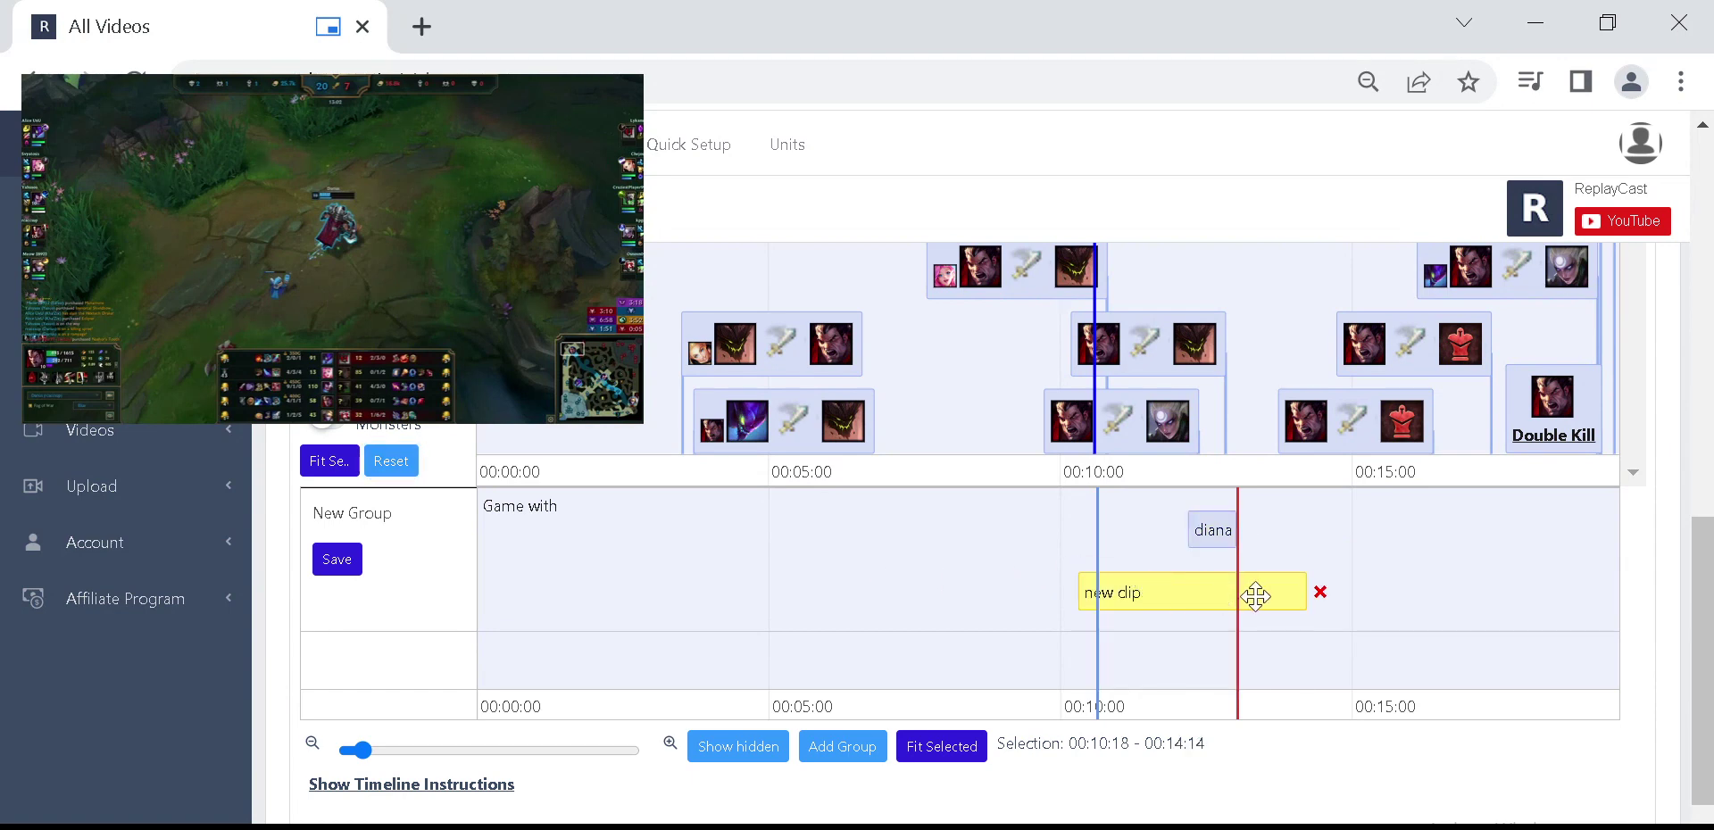
pyautogui.moveTo(1295, 596); pyautogui.dragTo(1134, 598)
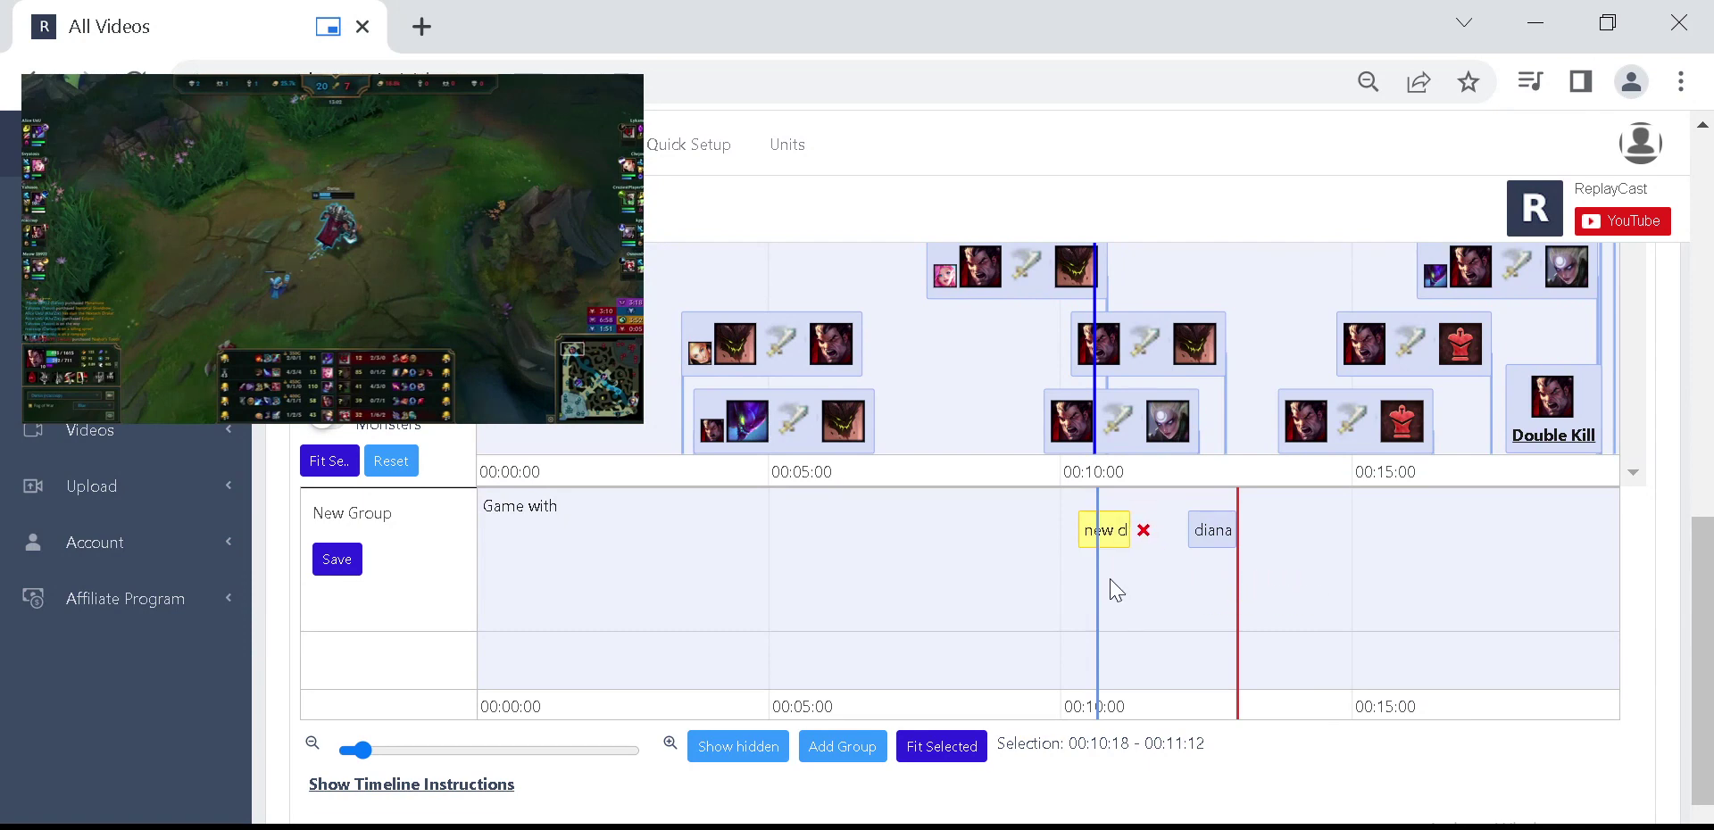
# - Fit the timeline to the second clip and trim it to 00:10:30 - 00:10:45
pyautogui.rightClick(1111, 530)
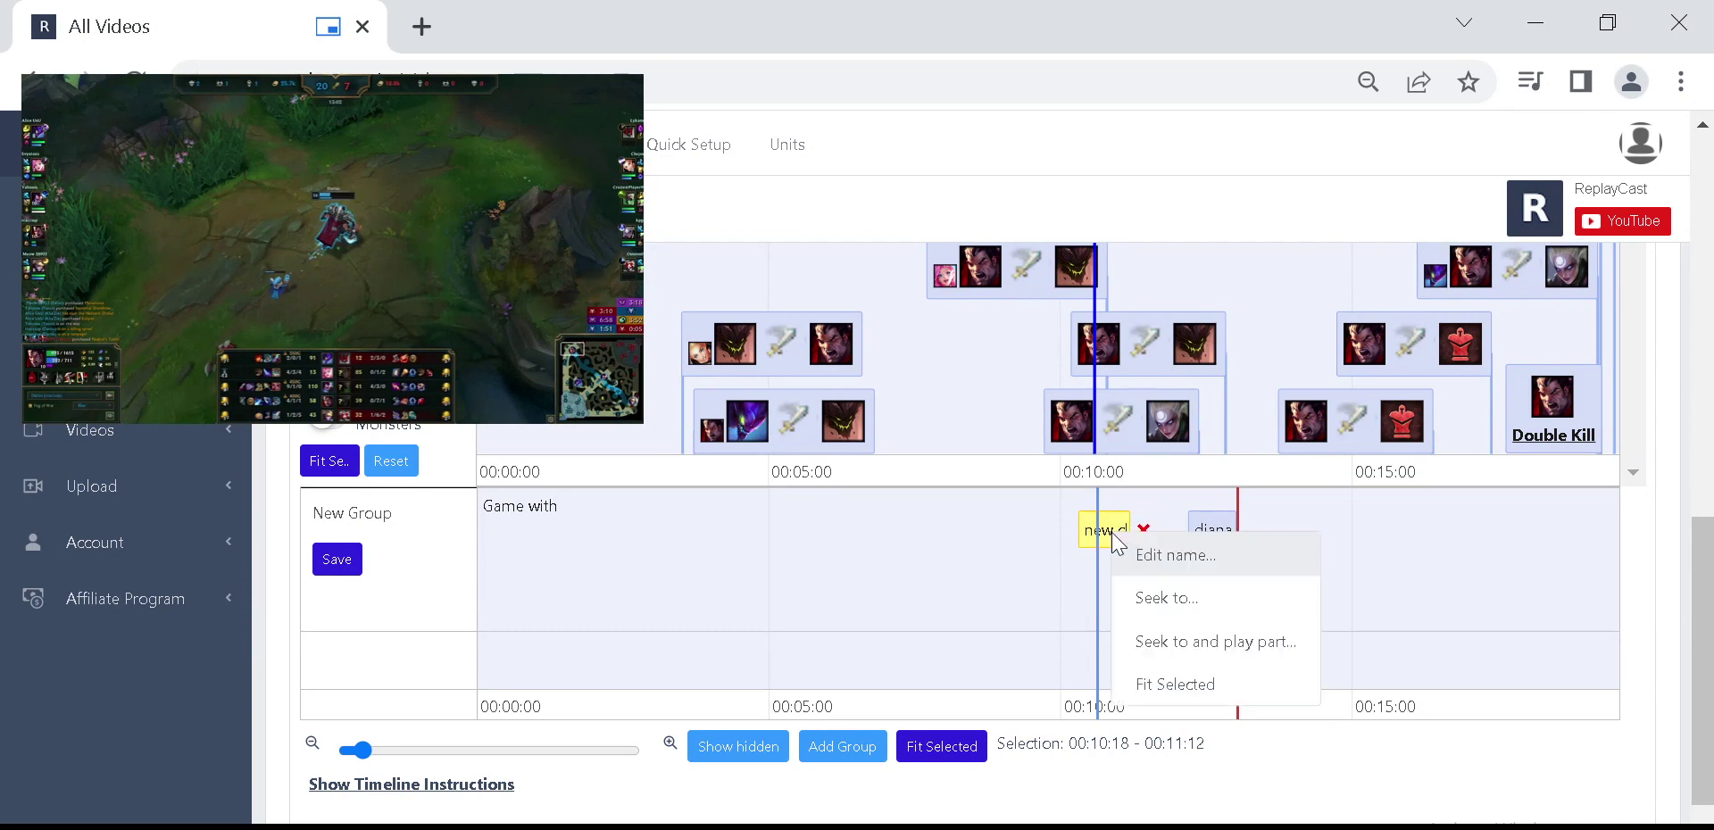
pyautogui.click(1156, 680)
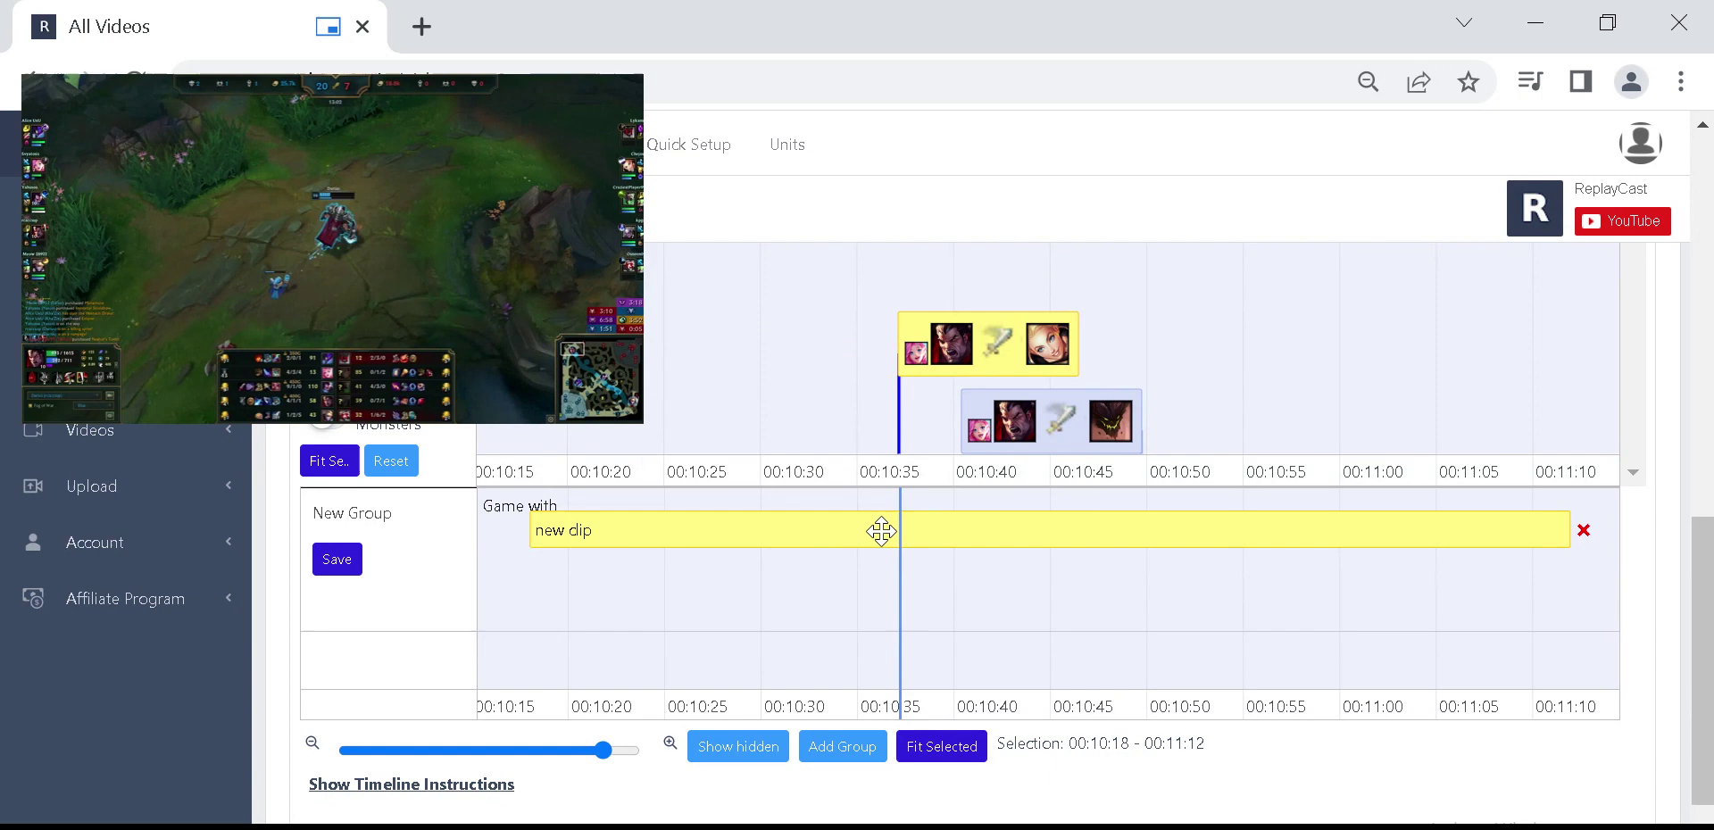
pyautogui.moveTo(531, 539); pyautogui.dragTo(777, 545)
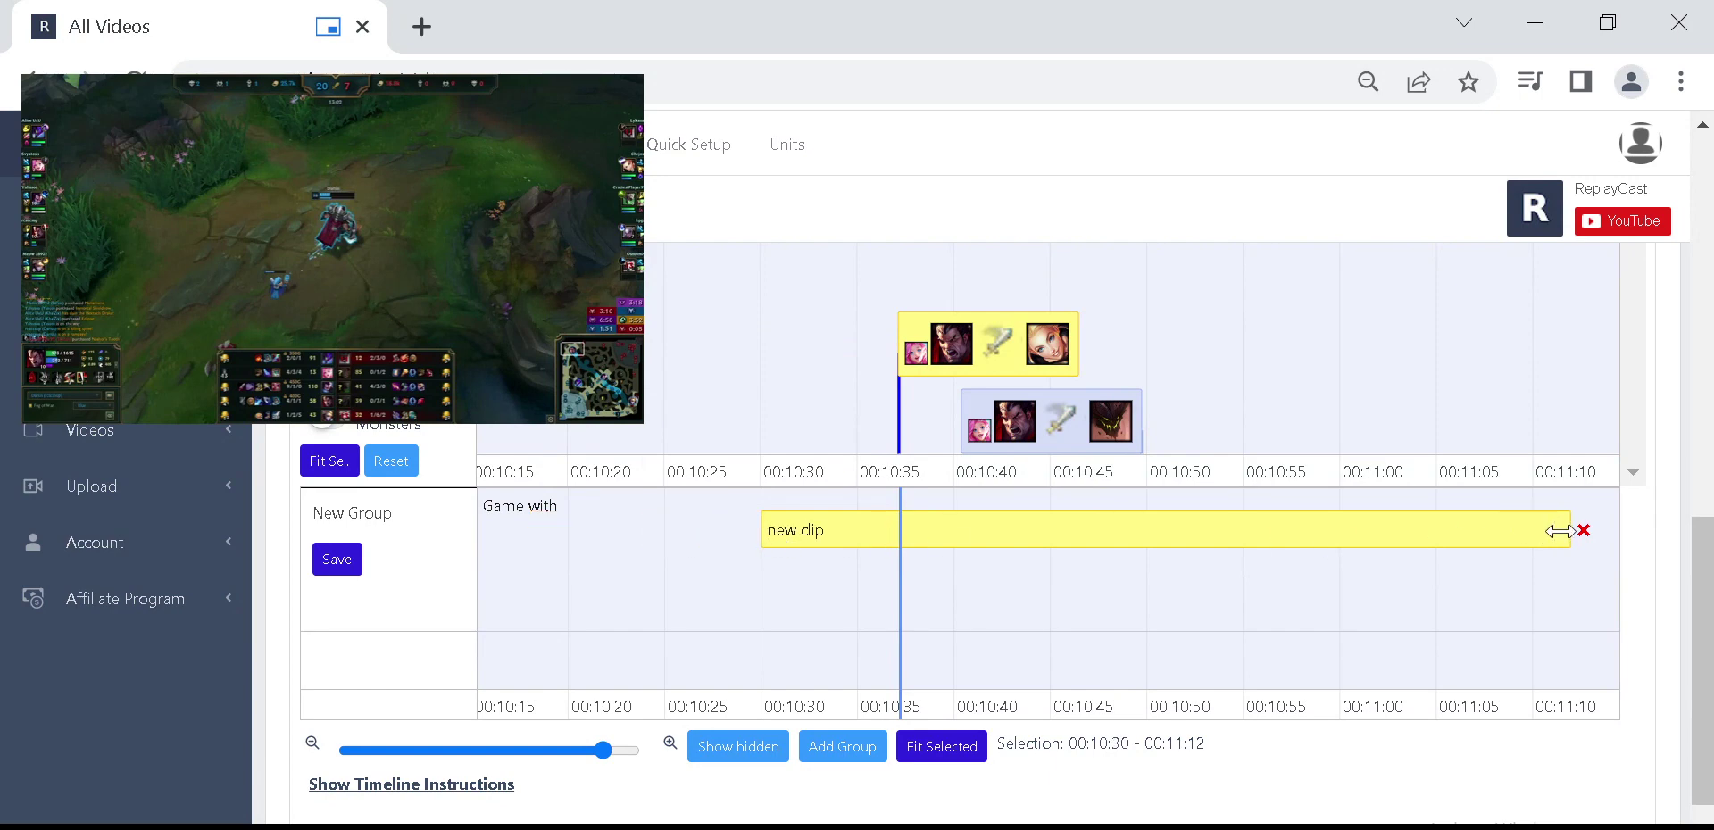
pyautogui.moveTo(1561, 530); pyautogui.dragTo(1040, 554)
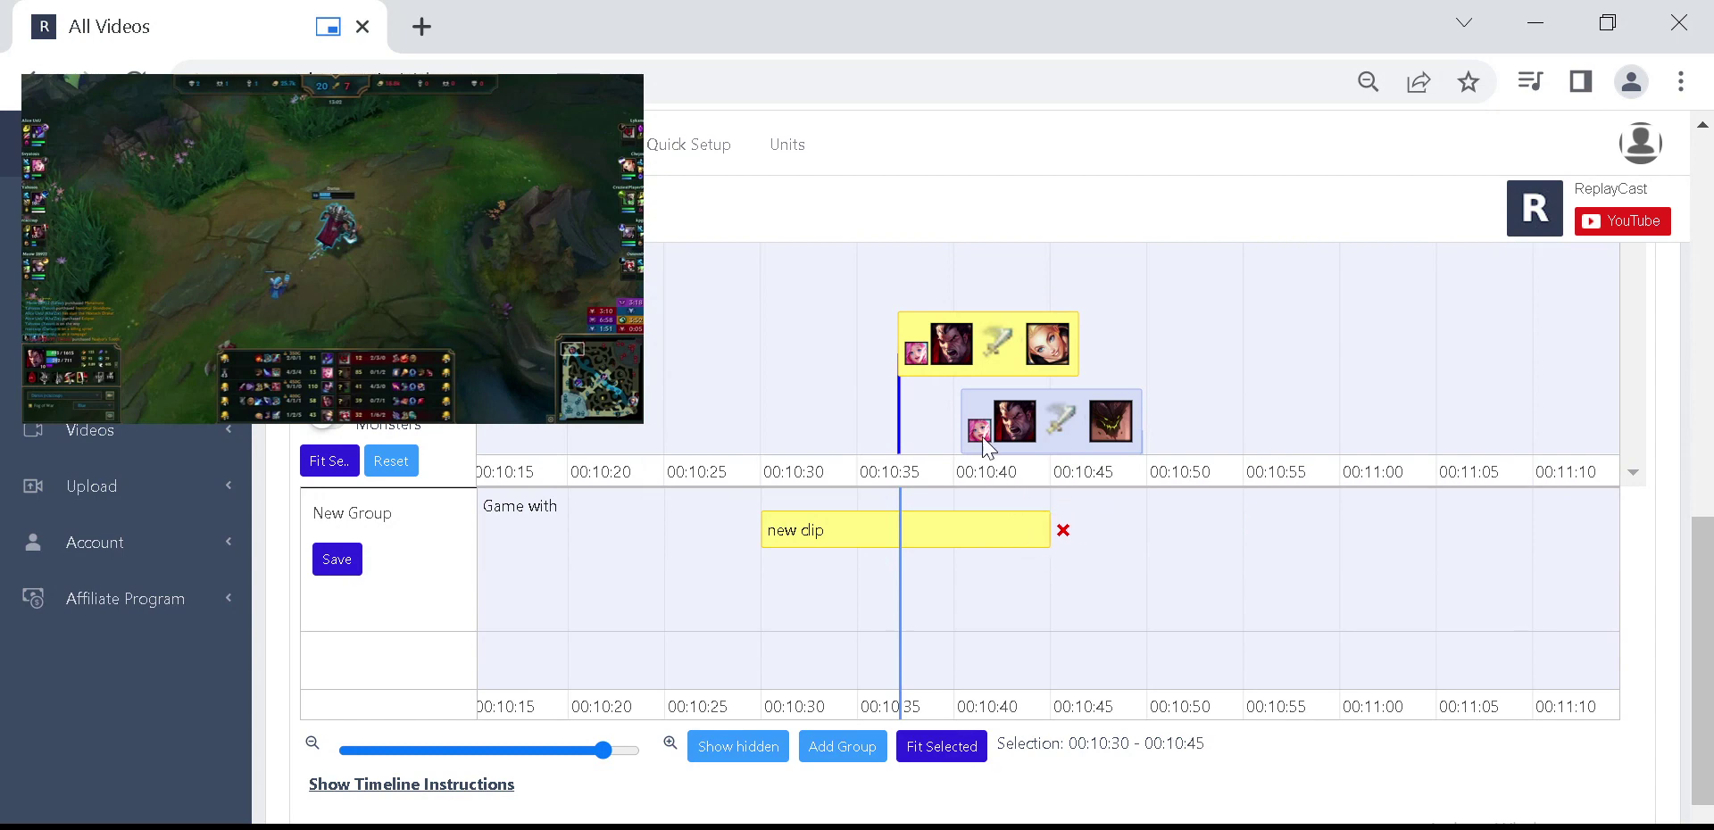
# - Seek the video to the selected kill, scrub back to find the fight's beginning, and extend the clip's start to 00:10:19
pyautogui.click(955, 350)
pyautogui.click(991, 360)
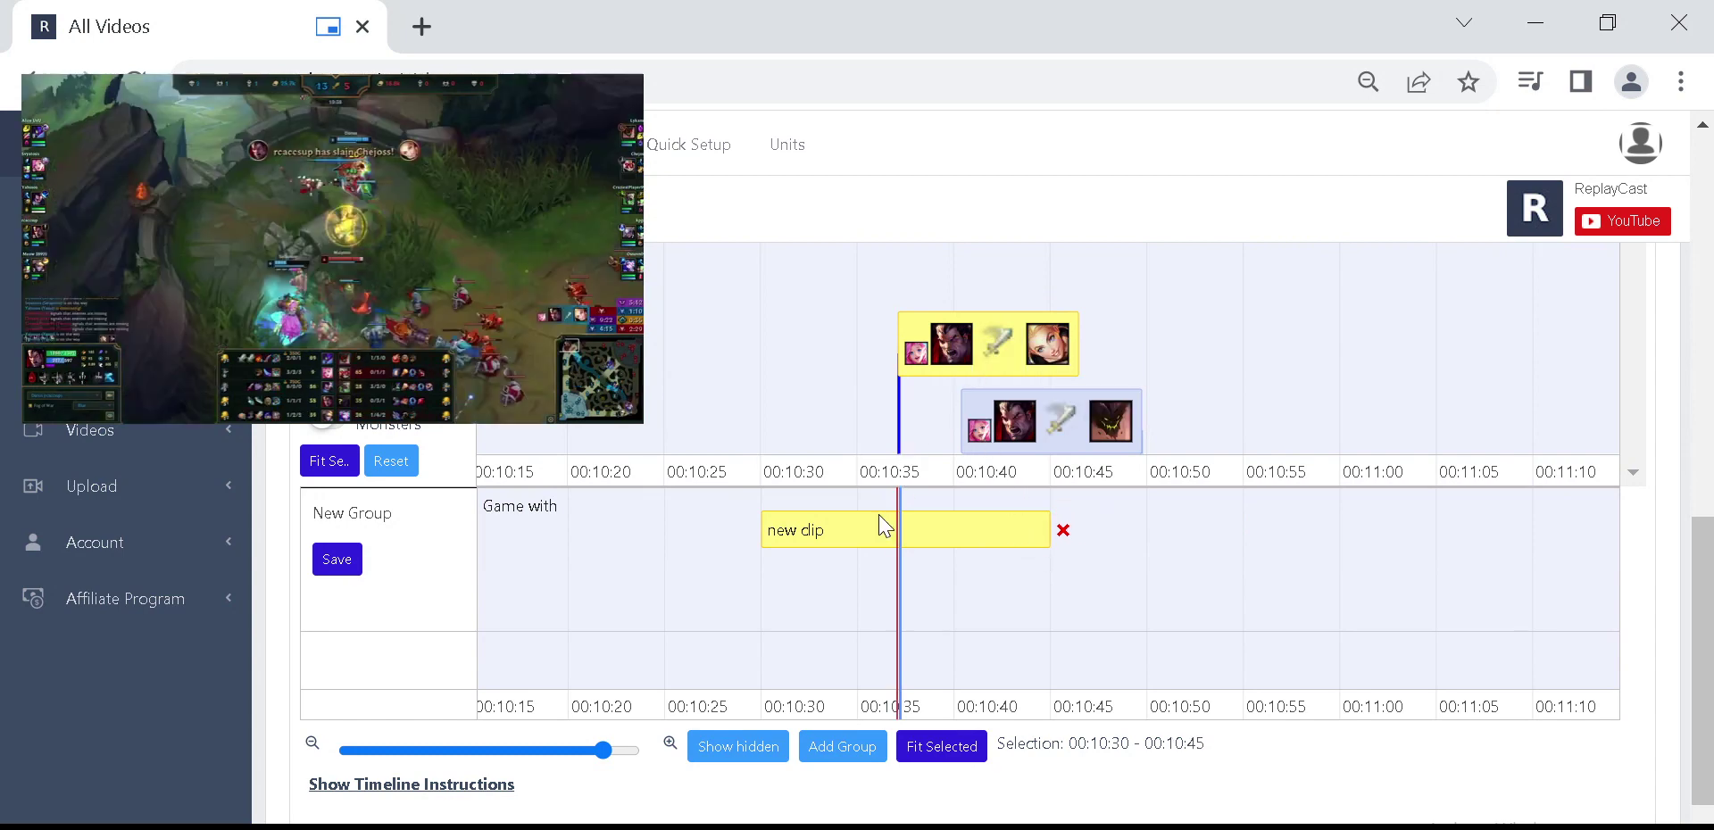
pyautogui.moveTo(891, 562); pyautogui.dragTo(554, 564)
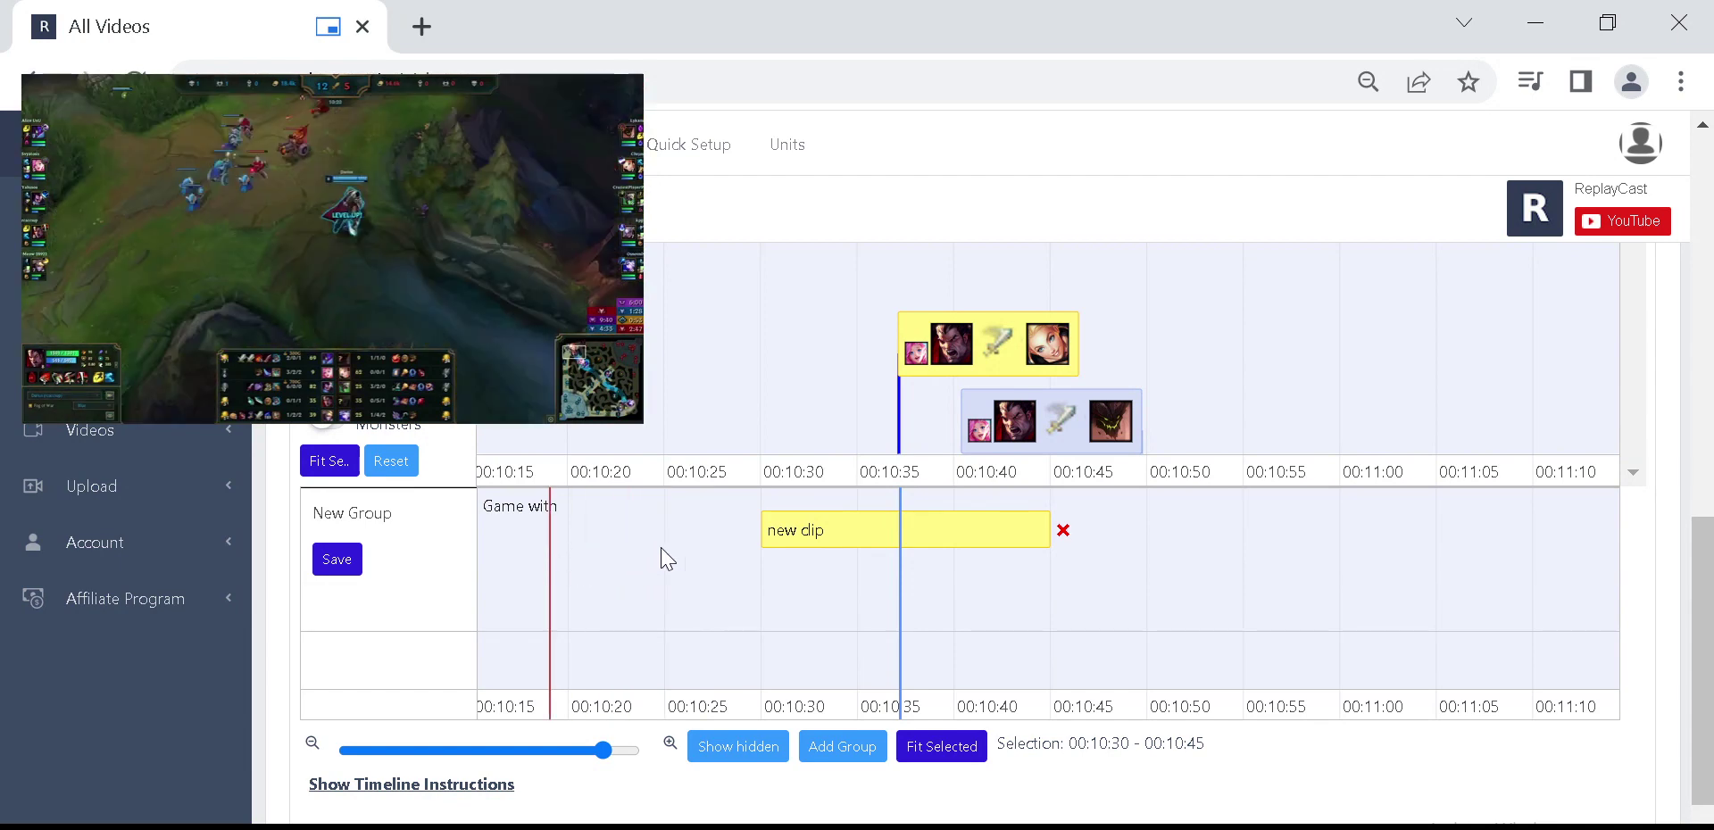
pyautogui.moveTo(772, 522); pyautogui.dragTo(549, 557)
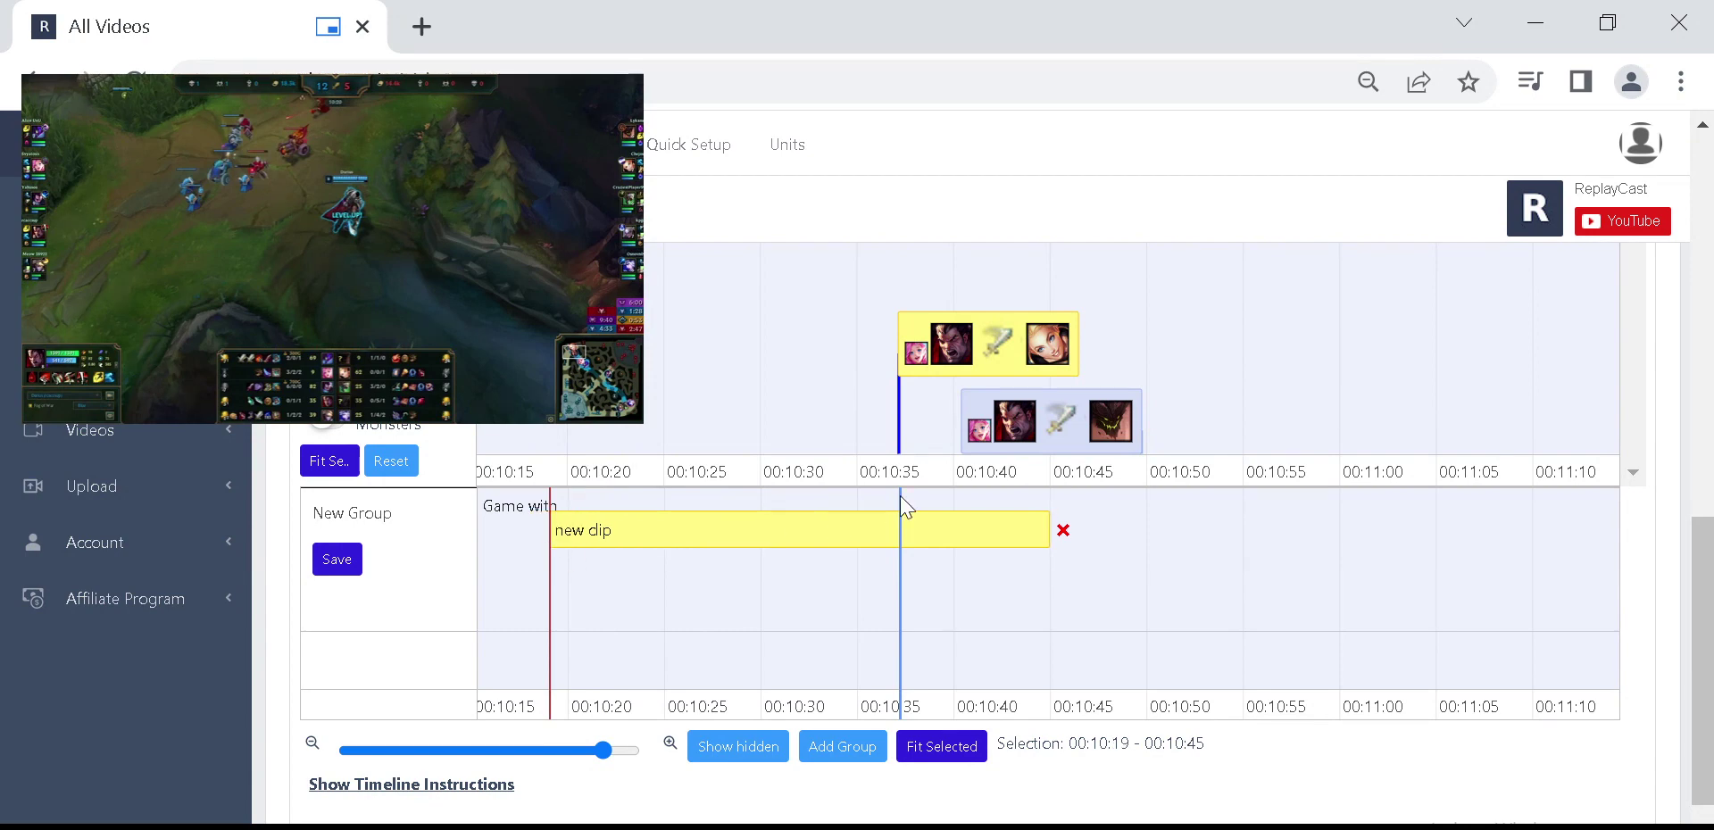
# - Select Darius's following kill and extend the second clip's end past it to 00:10:55
pyautogui.click(1006, 450)
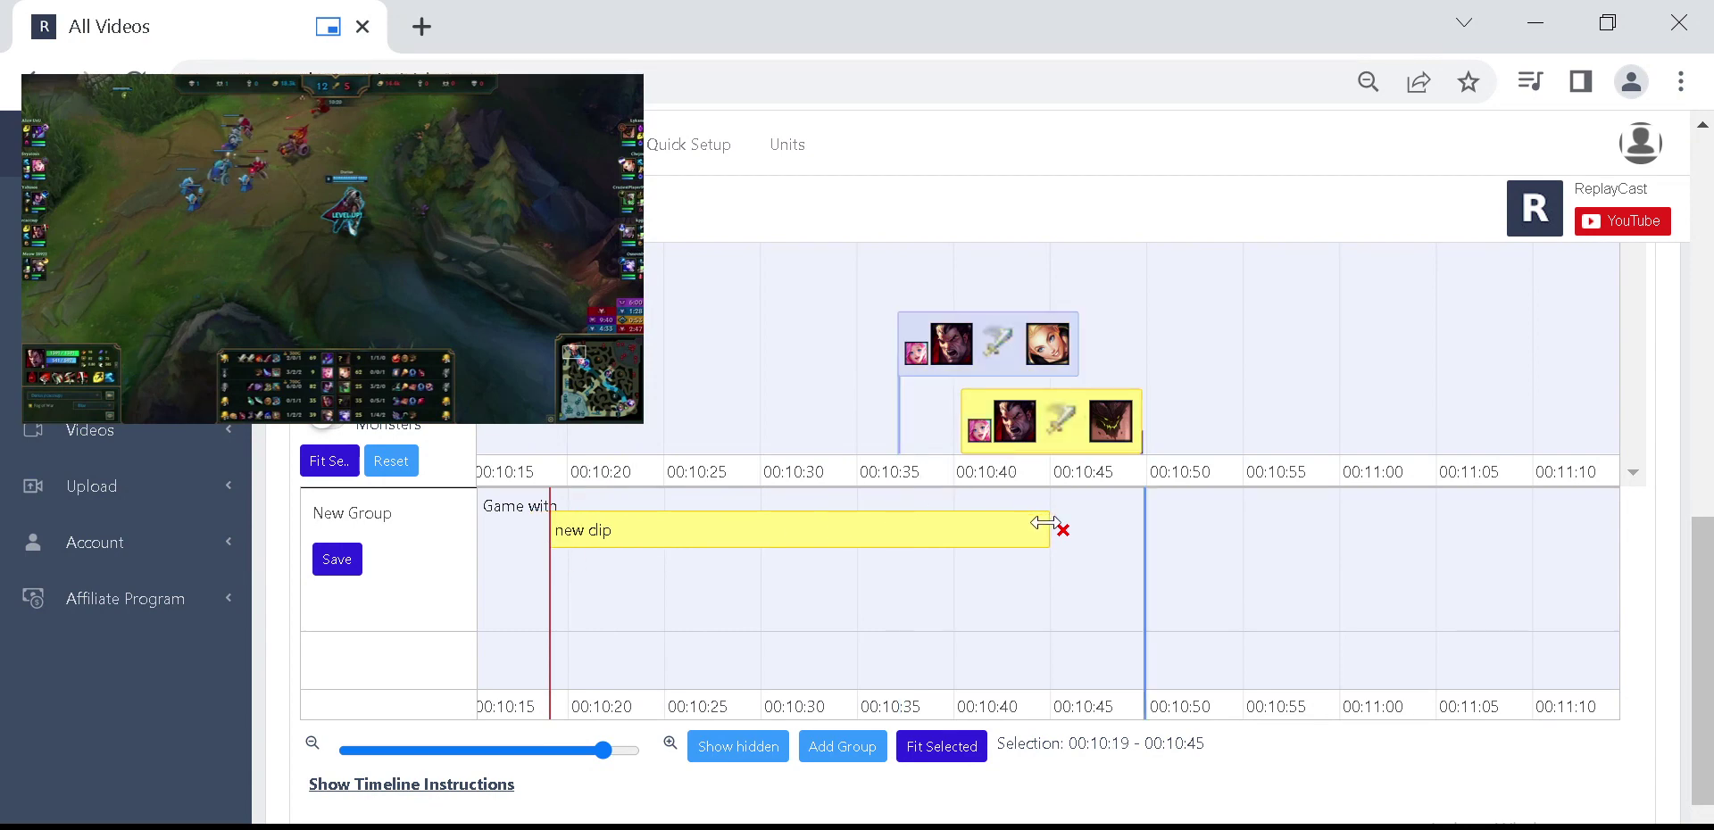
pyautogui.moveTo(1043, 523); pyautogui.dragTo(1240, 542)
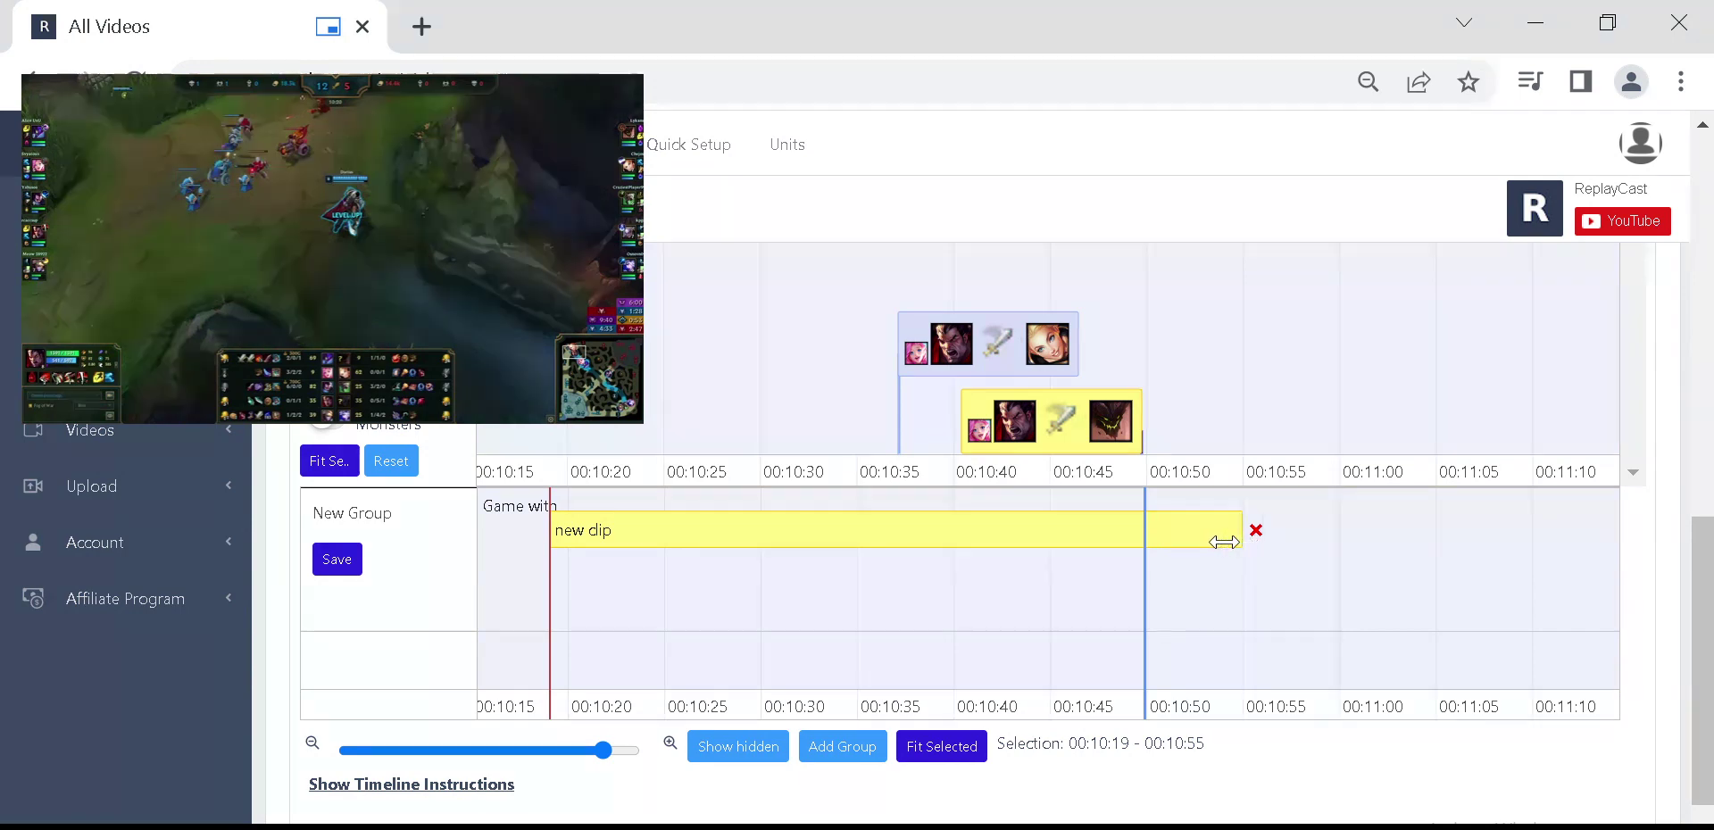
# - Play the second clip's segment from its start and rename the clip "lux and malphite"
pyautogui.rightClick(881, 542)
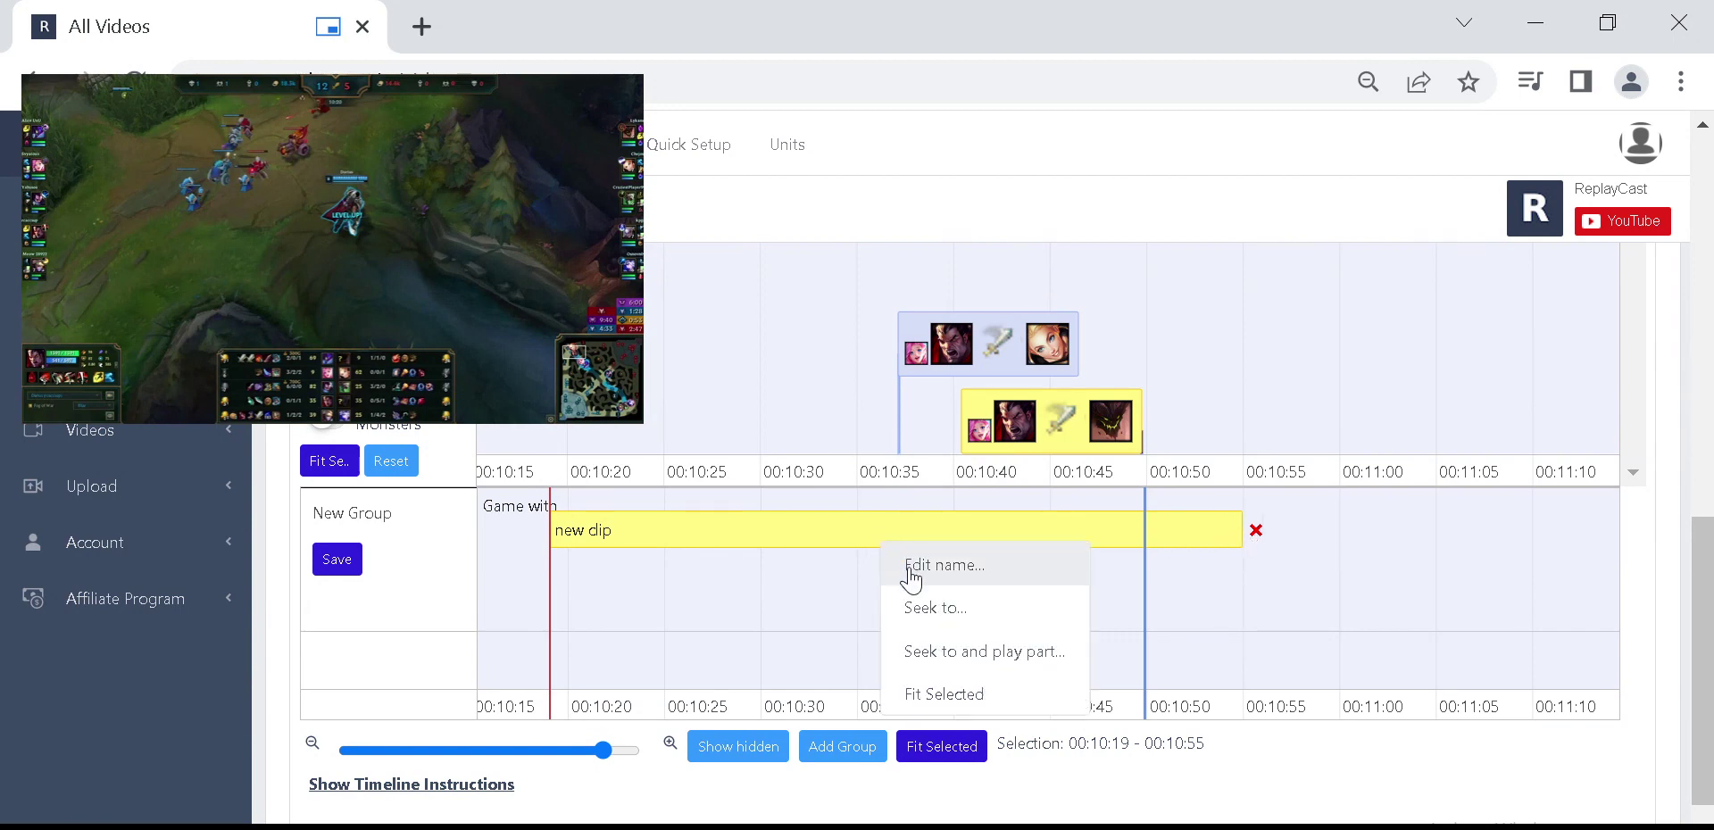
pyautogui.click(928, 652)
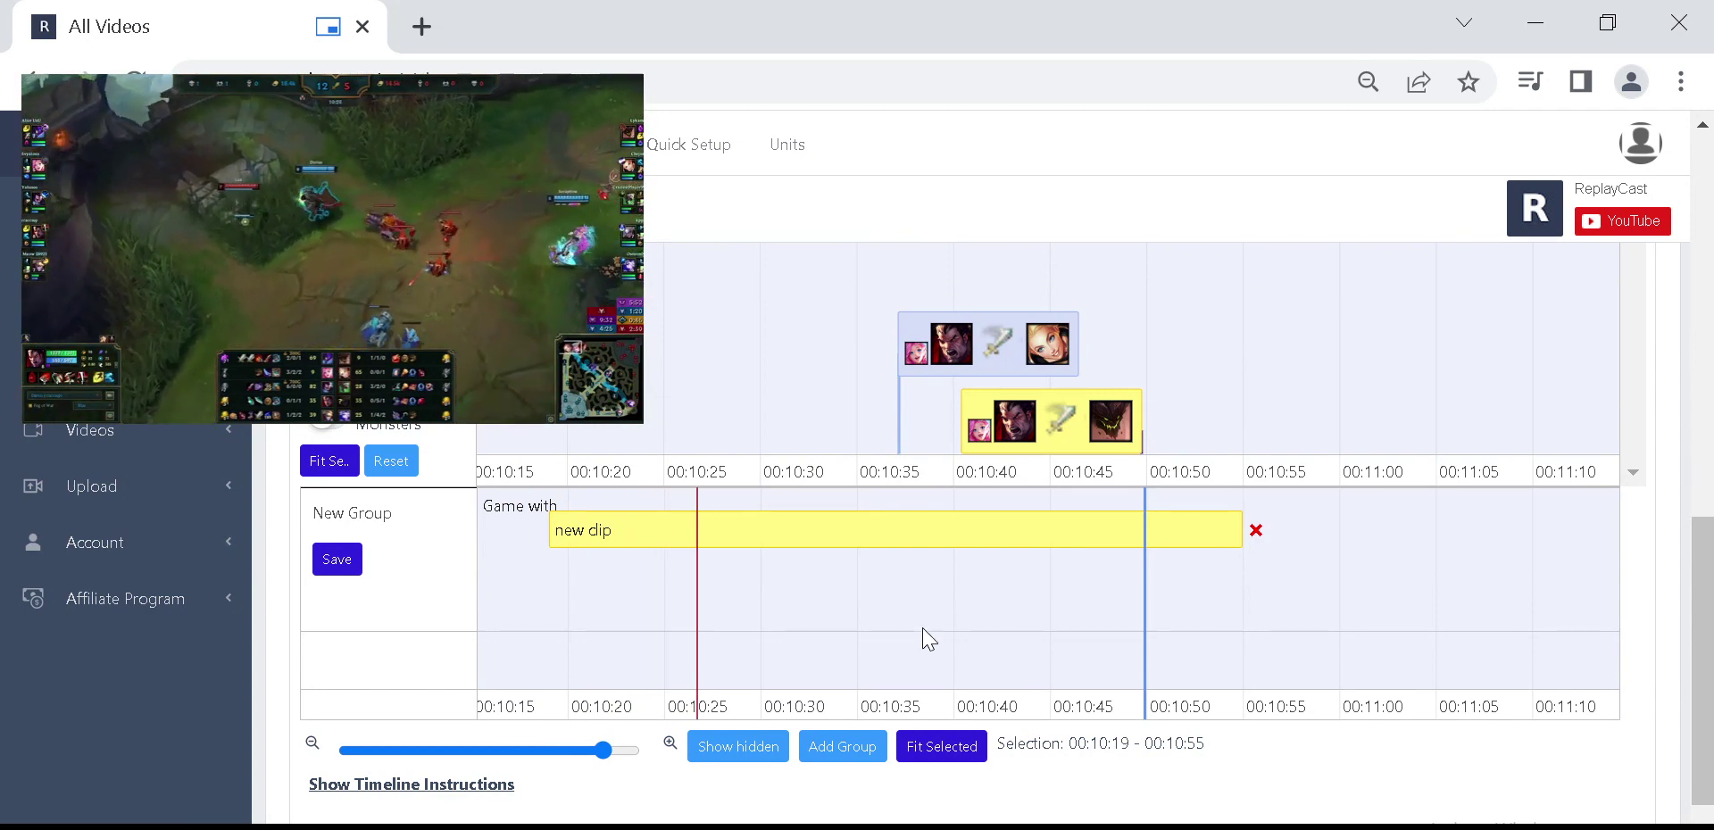
pyautogui.rightClick(582, 534)
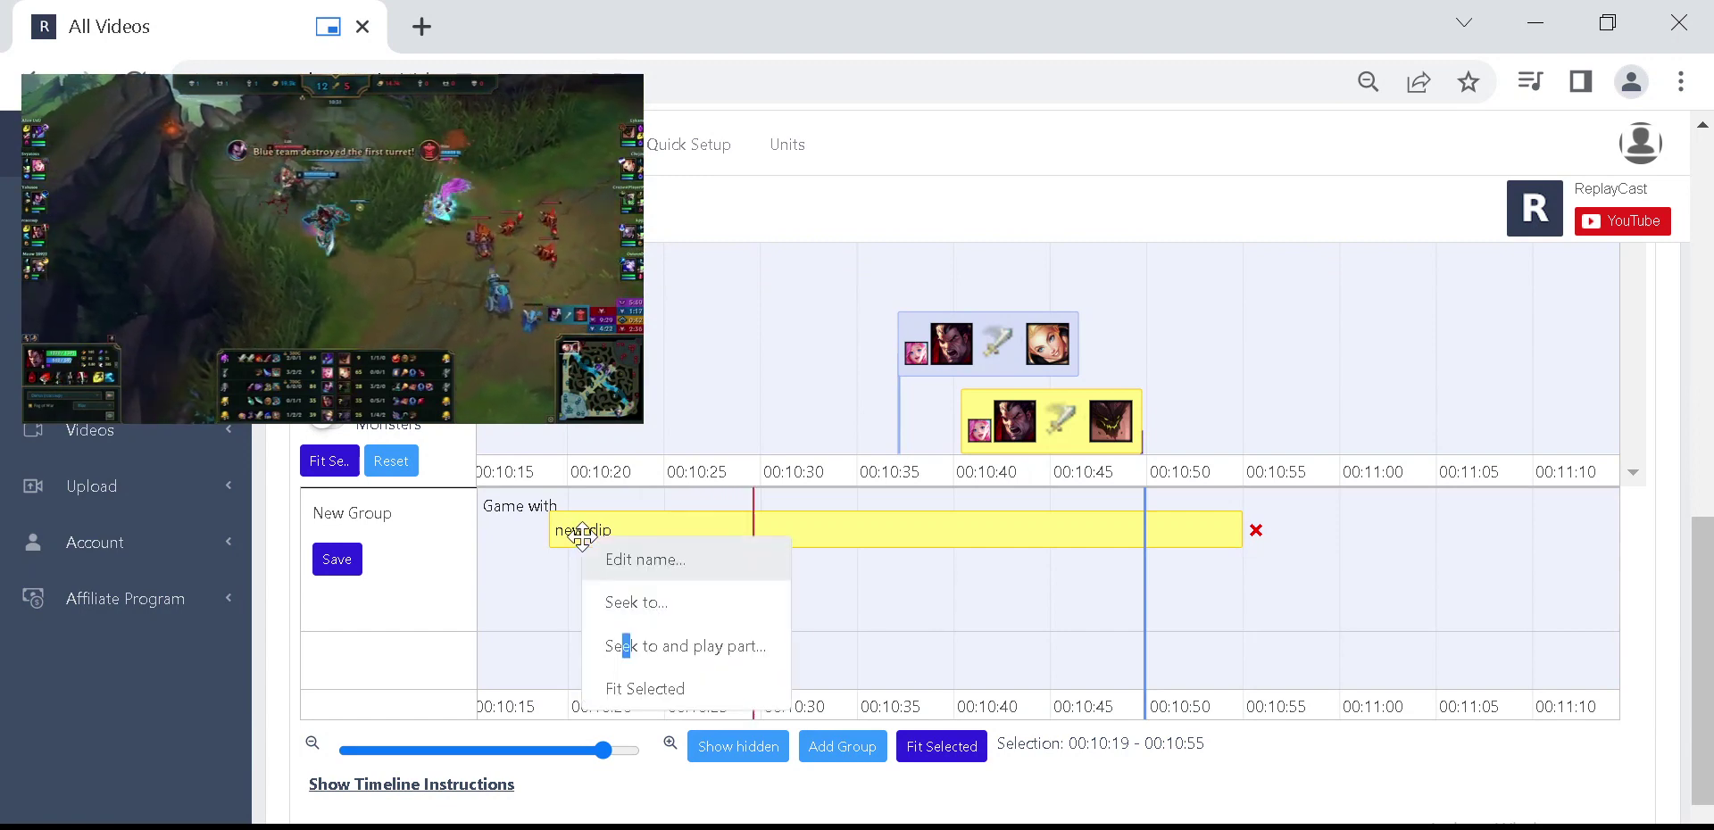
pyautogui.click(674, 568)
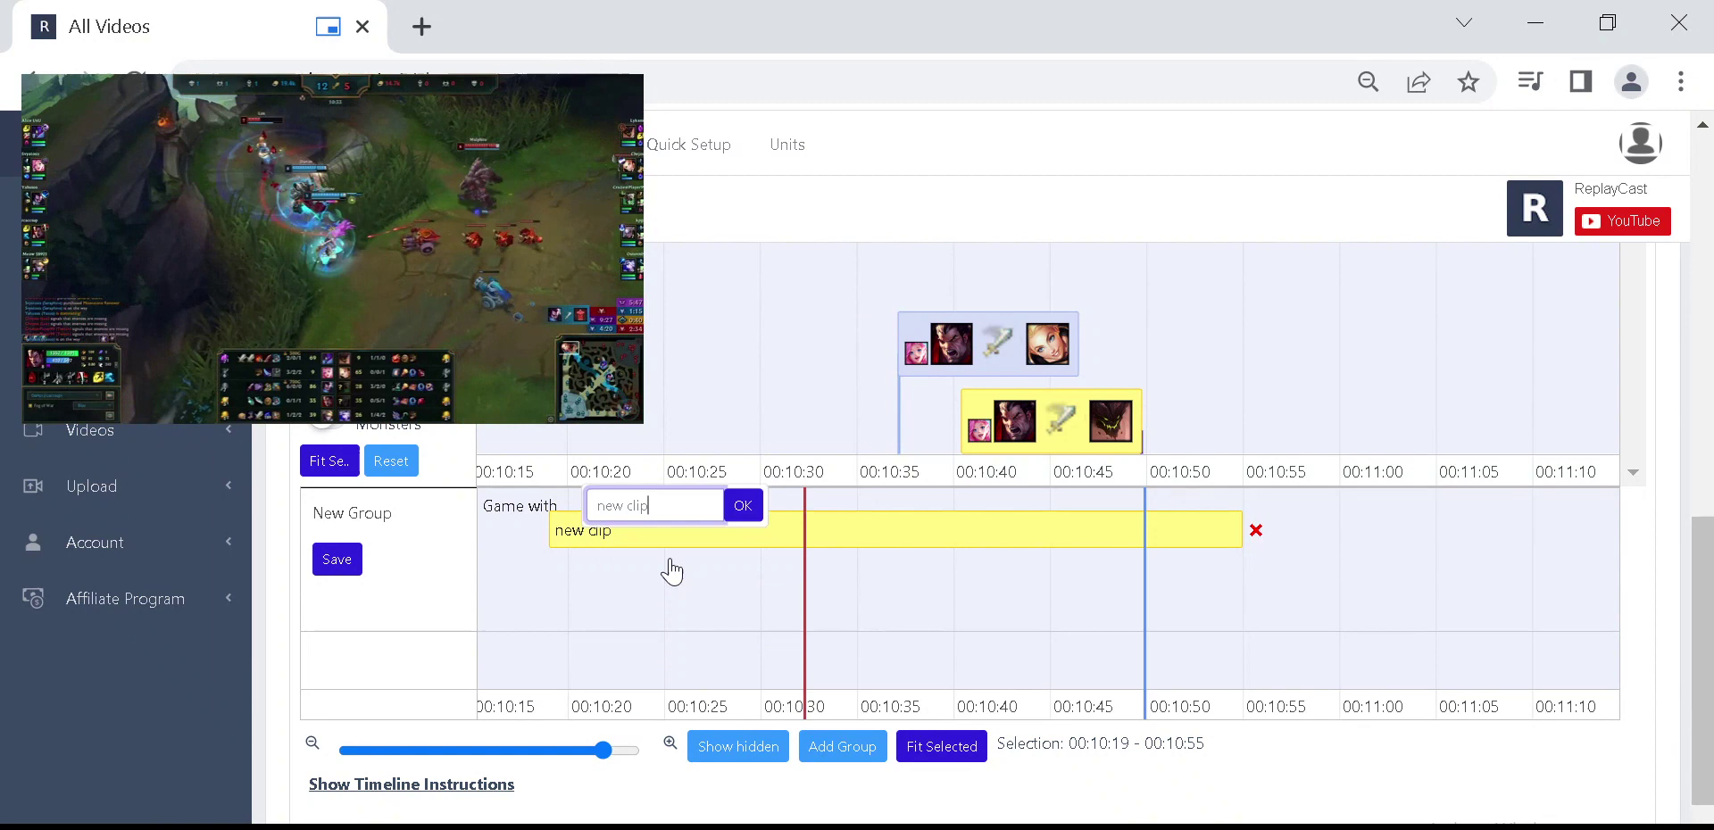
pyautogui.hotkey('ctrl', 'a')
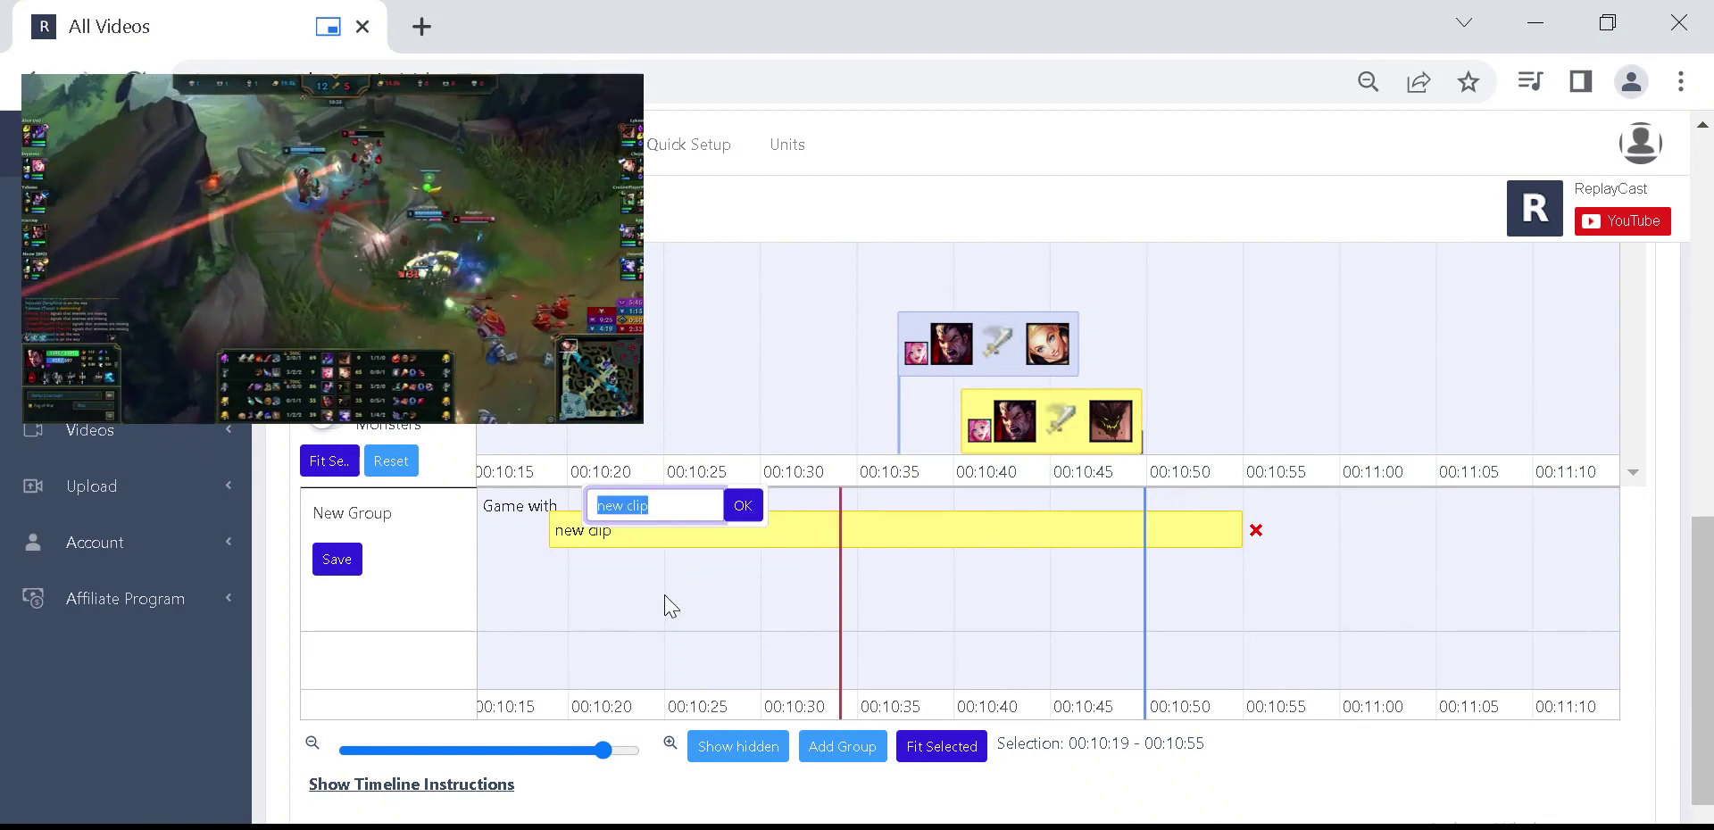
pyautogui.write('l')
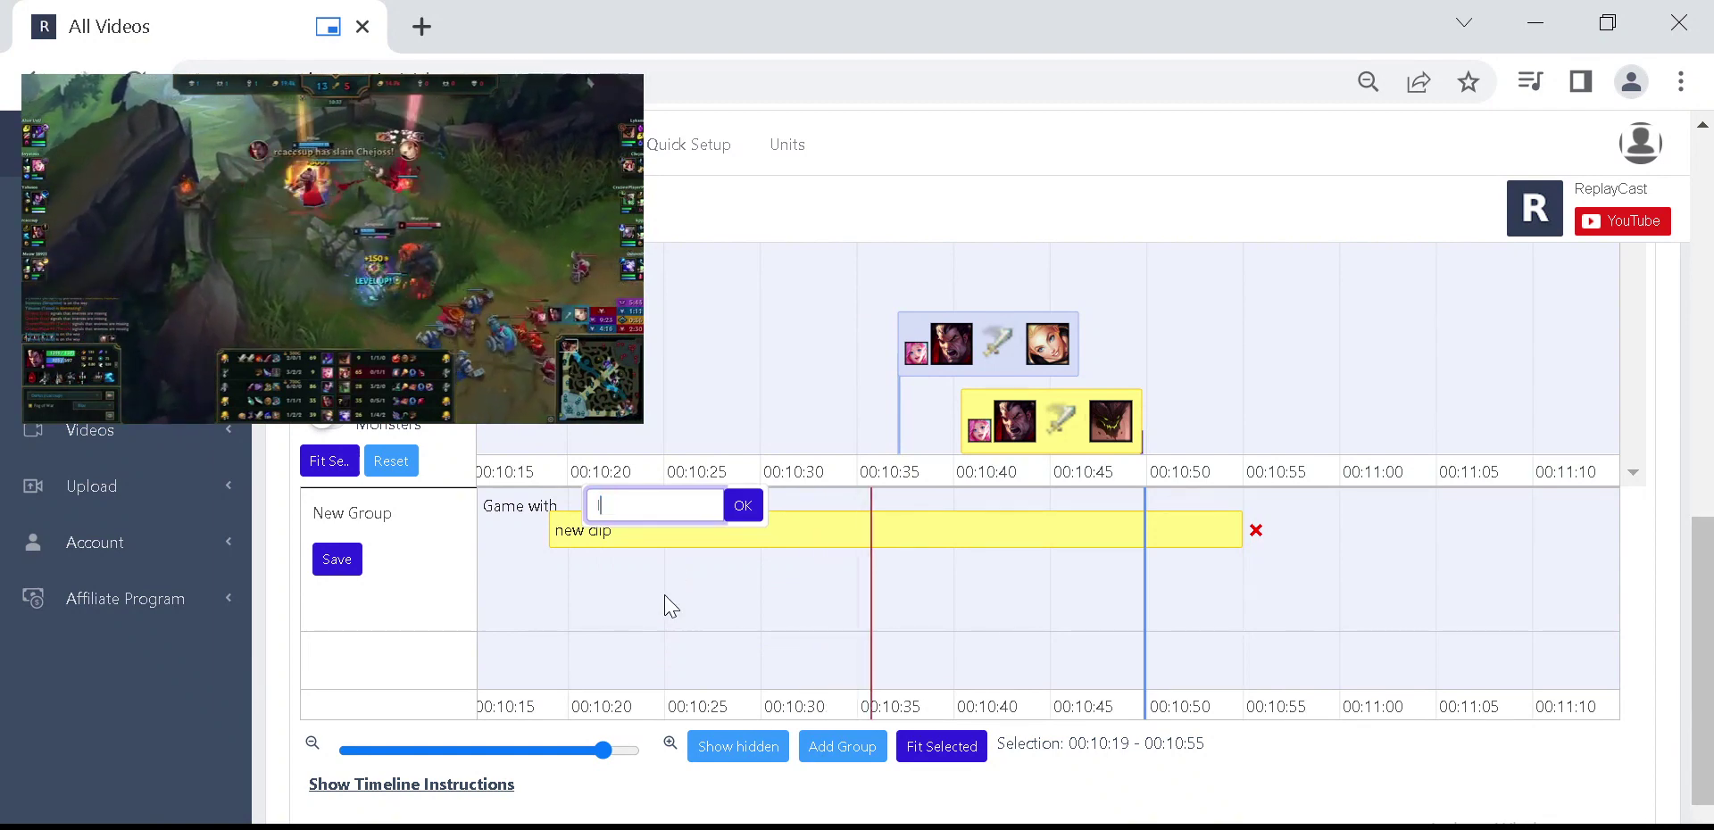
pyautogui.write('ux and')
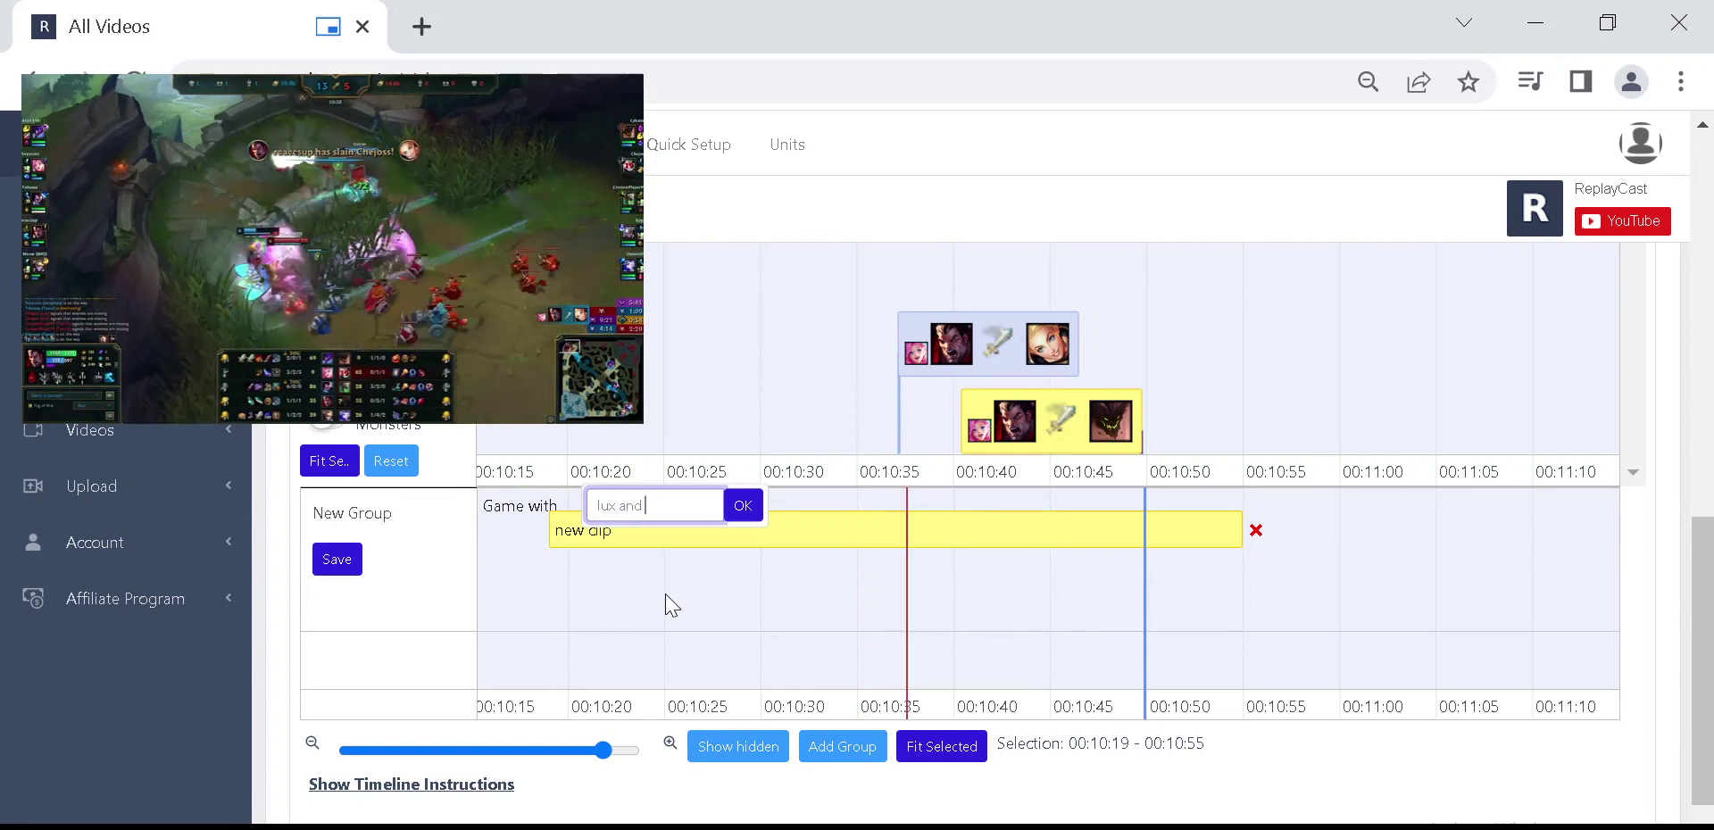
pyautogui.write(' malphite')
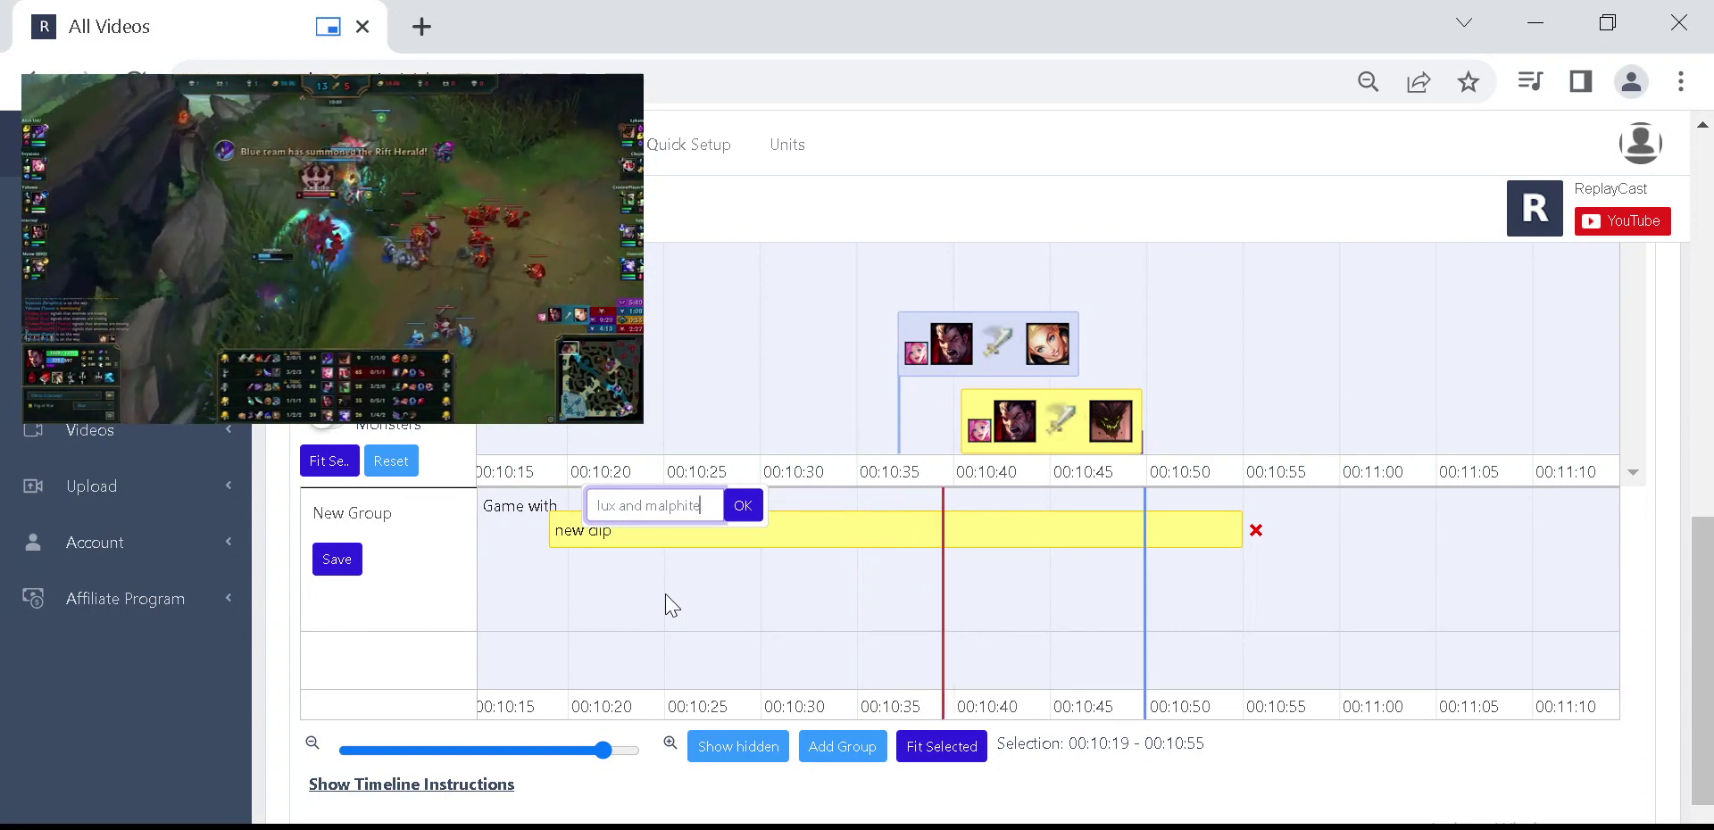
pyautogui.press('Return')
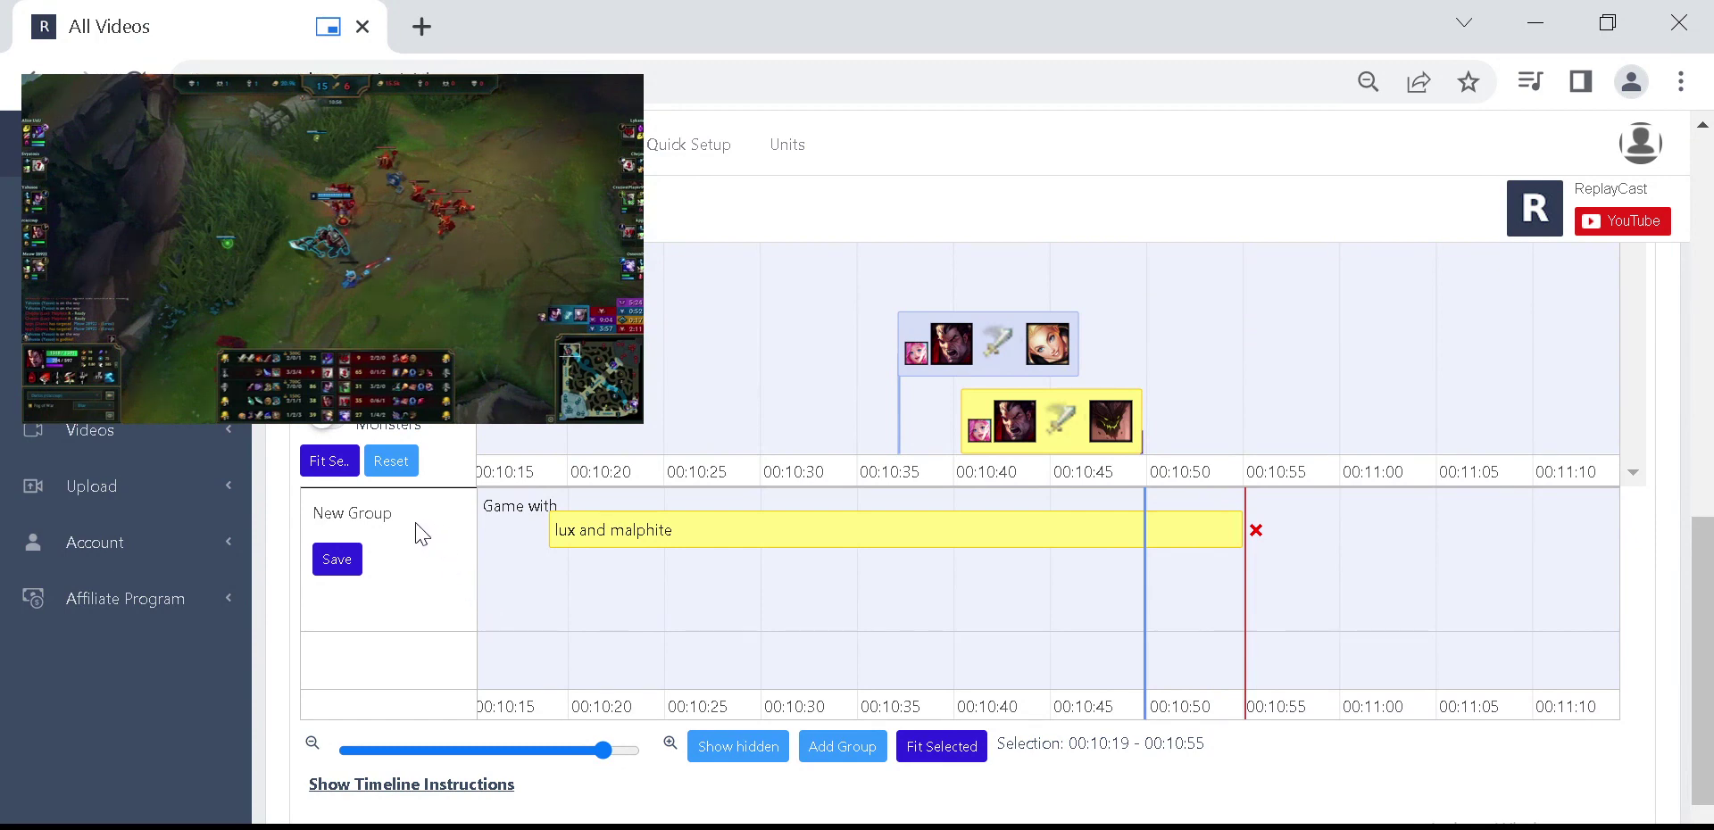
# - Rename the New Group timeline as "darius kills"
pyautogui.rightClick(389, 522)
pyautogui.click(421, 548)
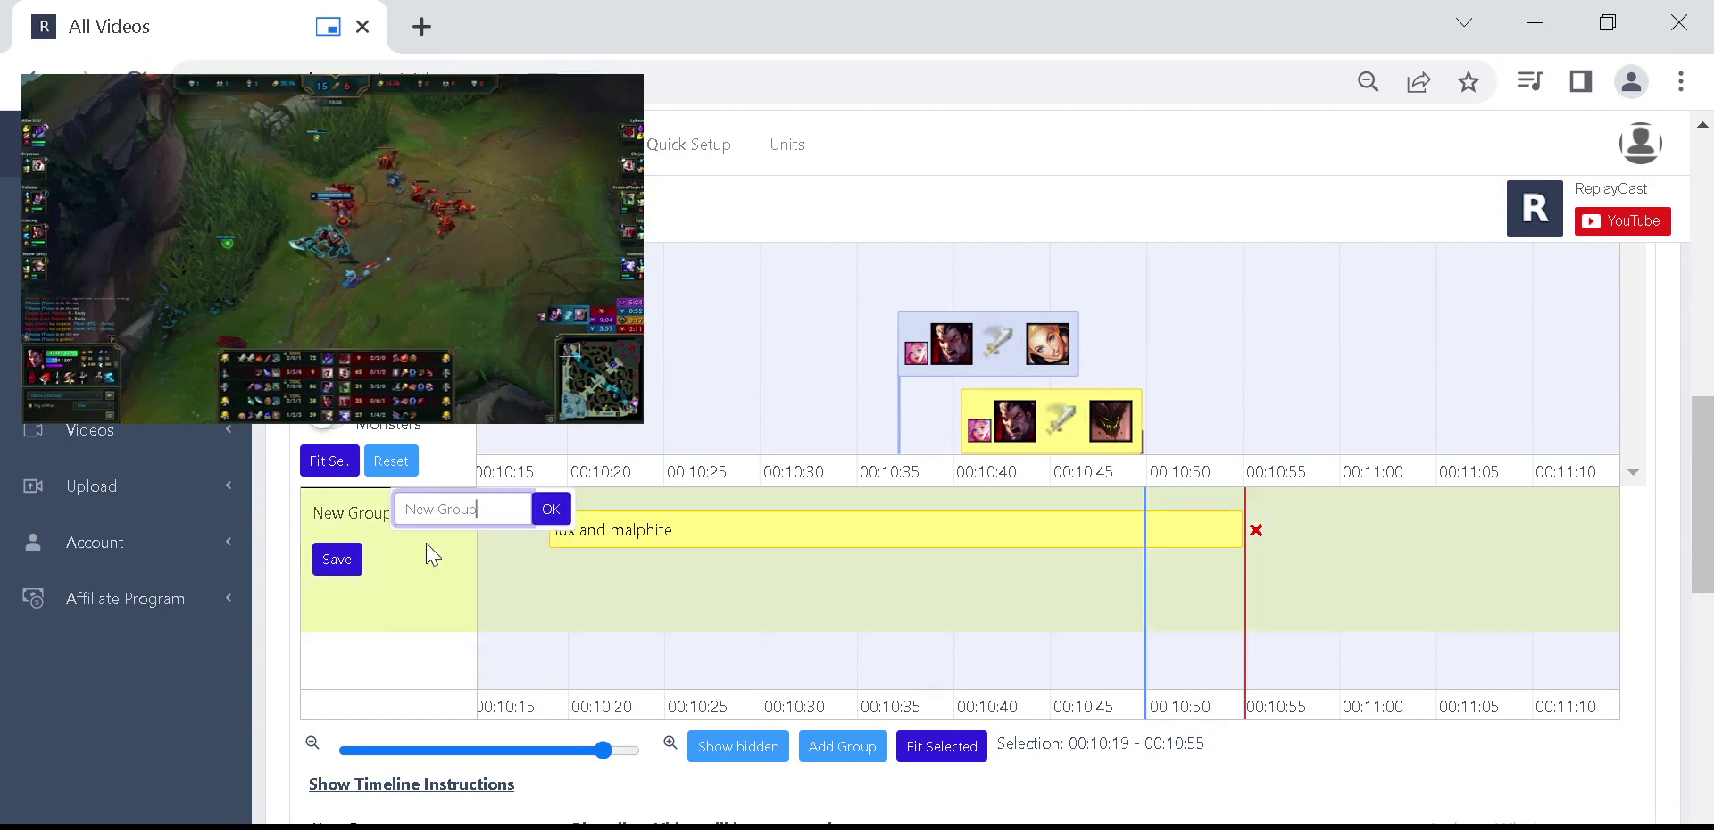
pyautogui.hotkey('ctrl', 'a')
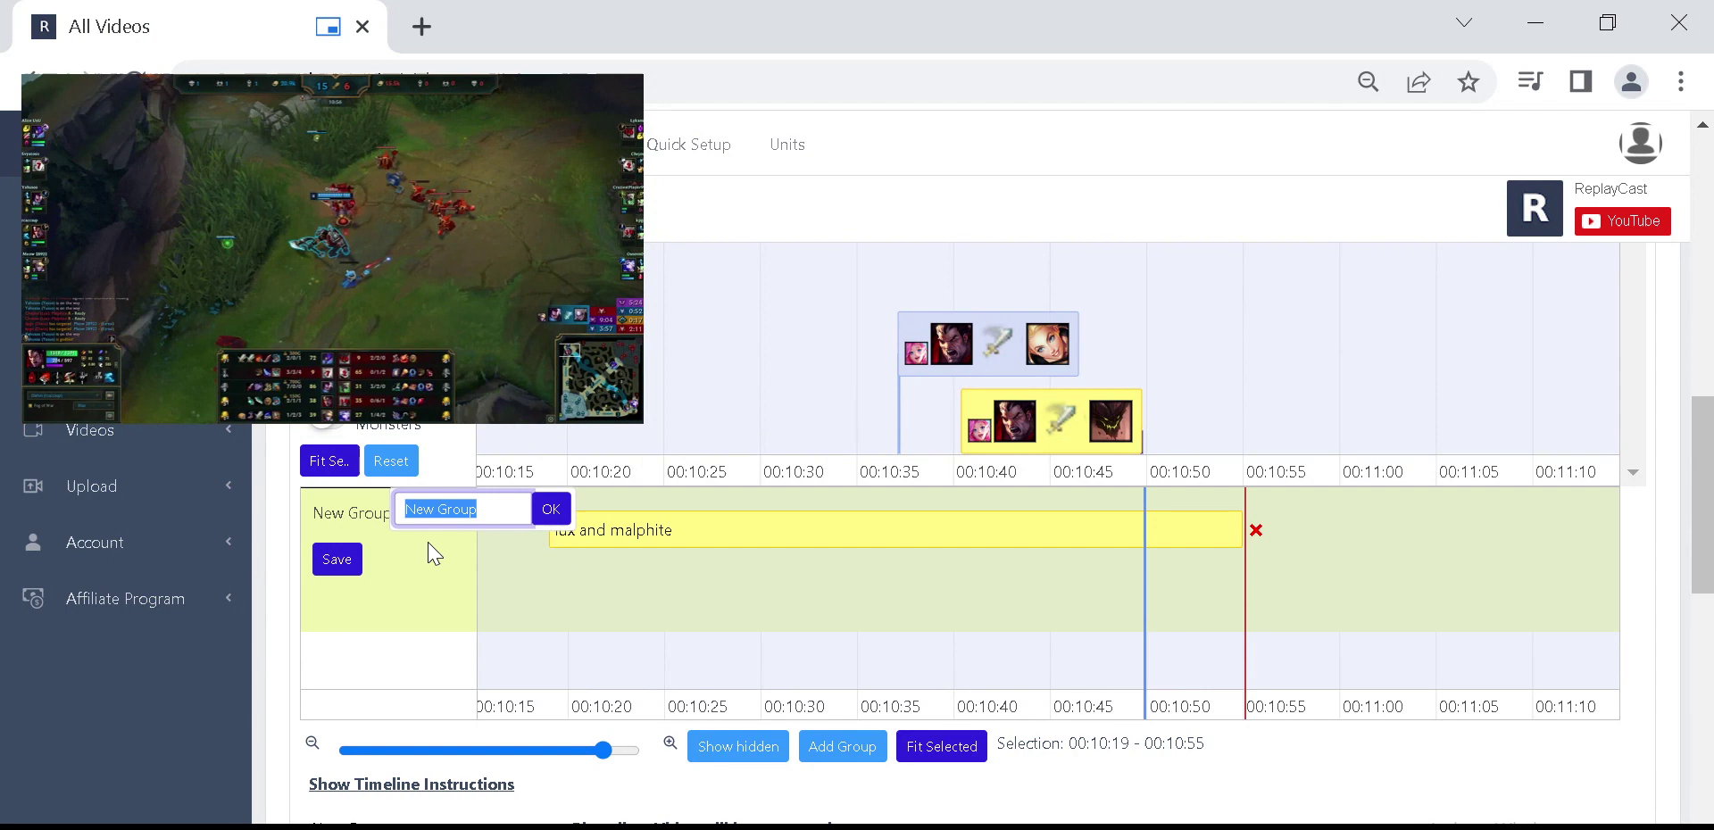
pyautogui.write('darius kills')
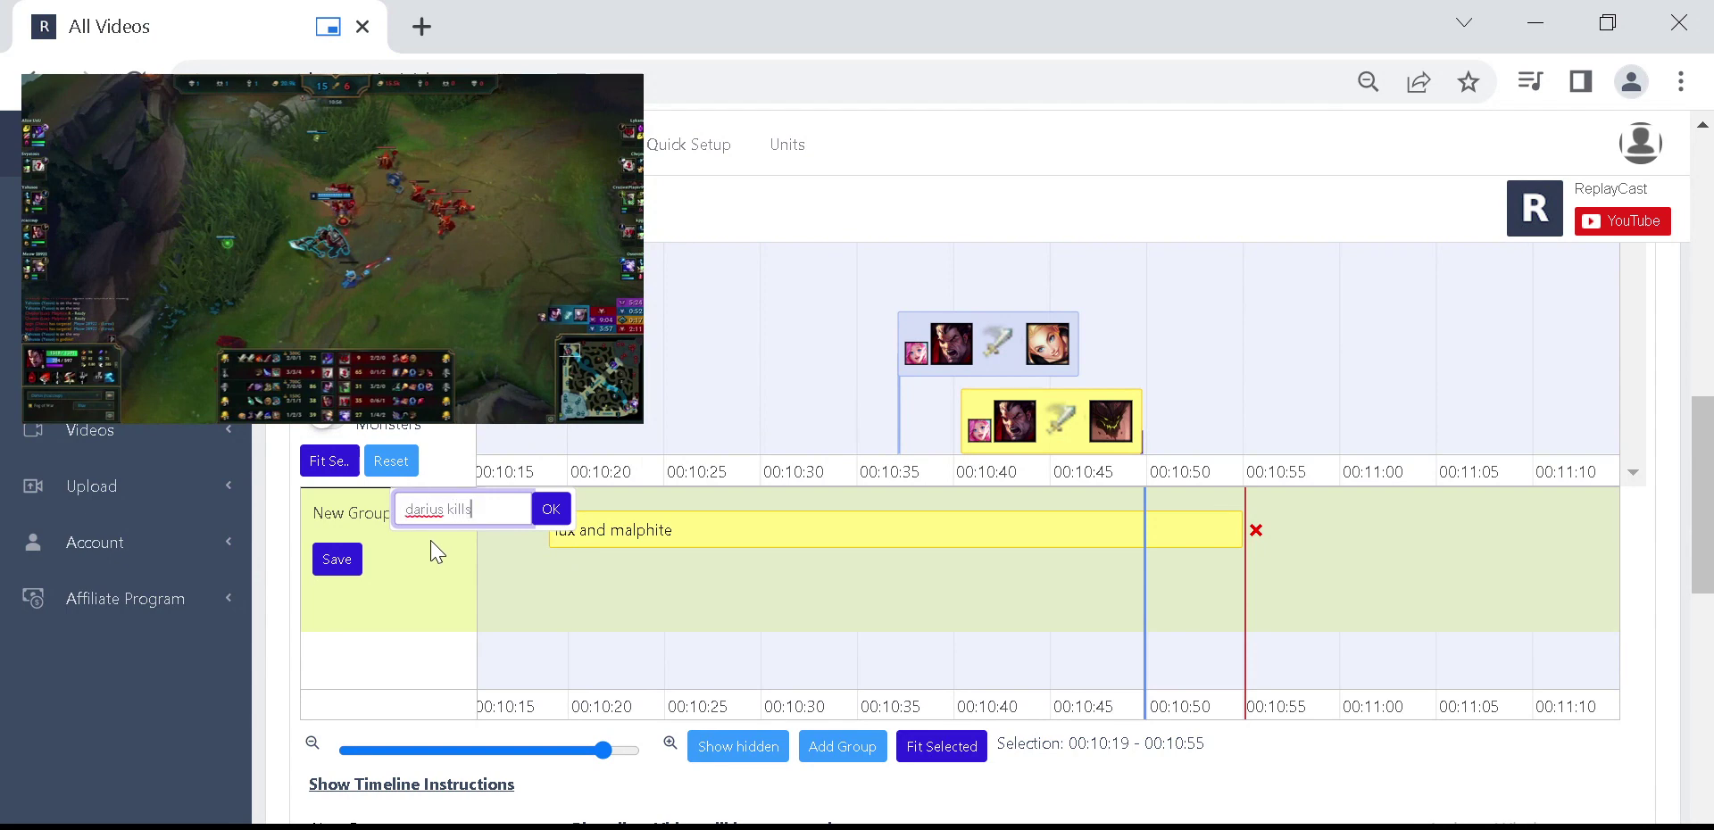
pyautogui.press('Return')
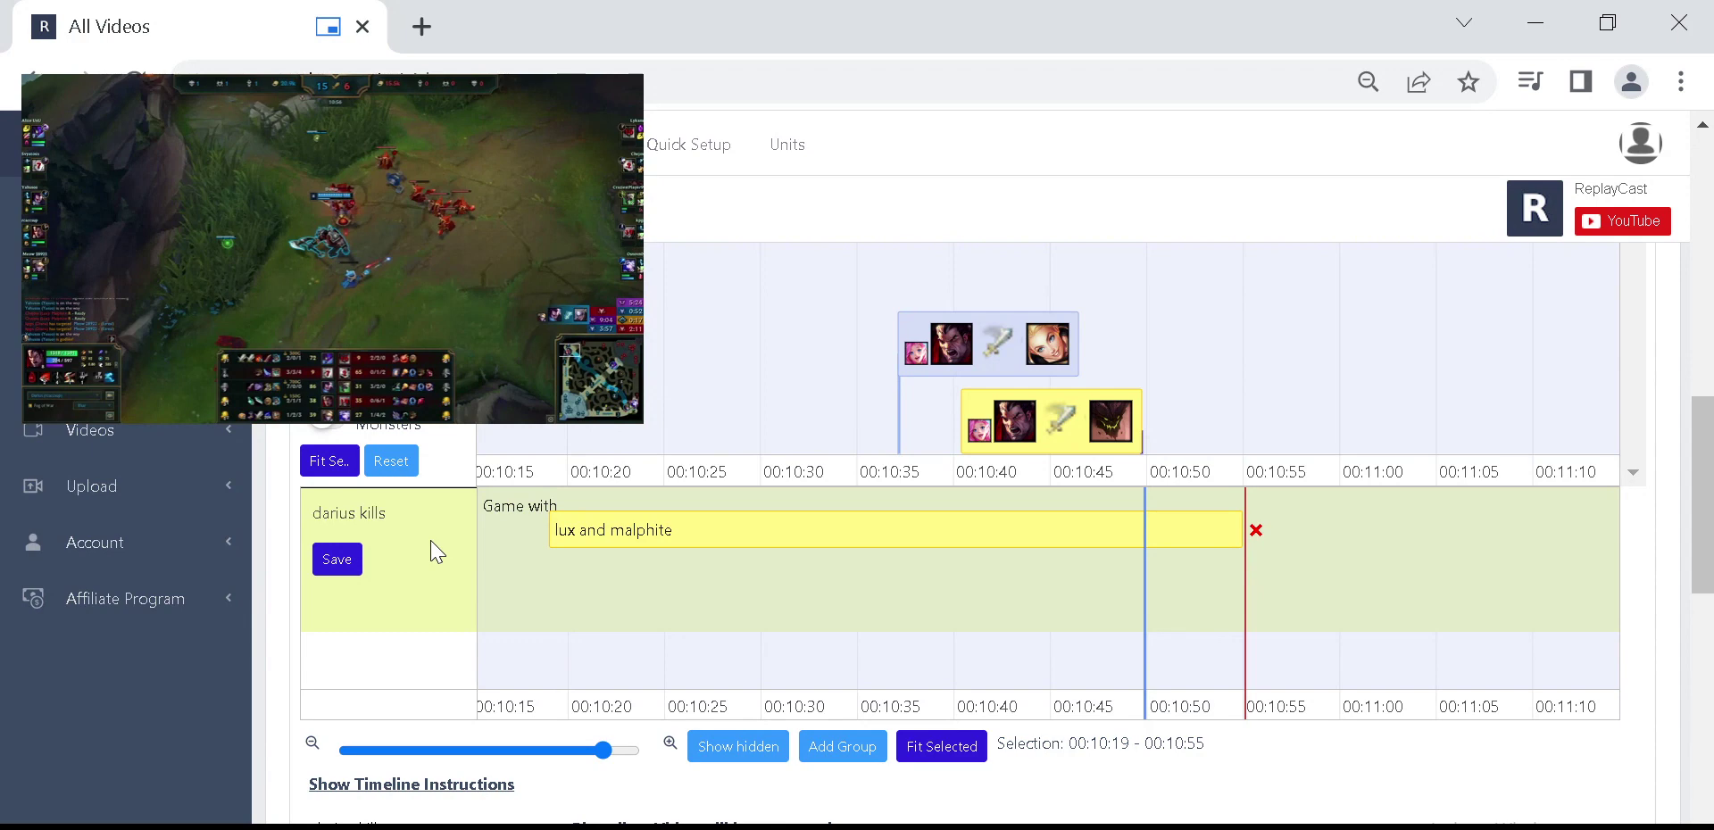
# - Check the group's clip list and reset the timeline to the full match length
pyautogui.scroll(-2, 284, 560)
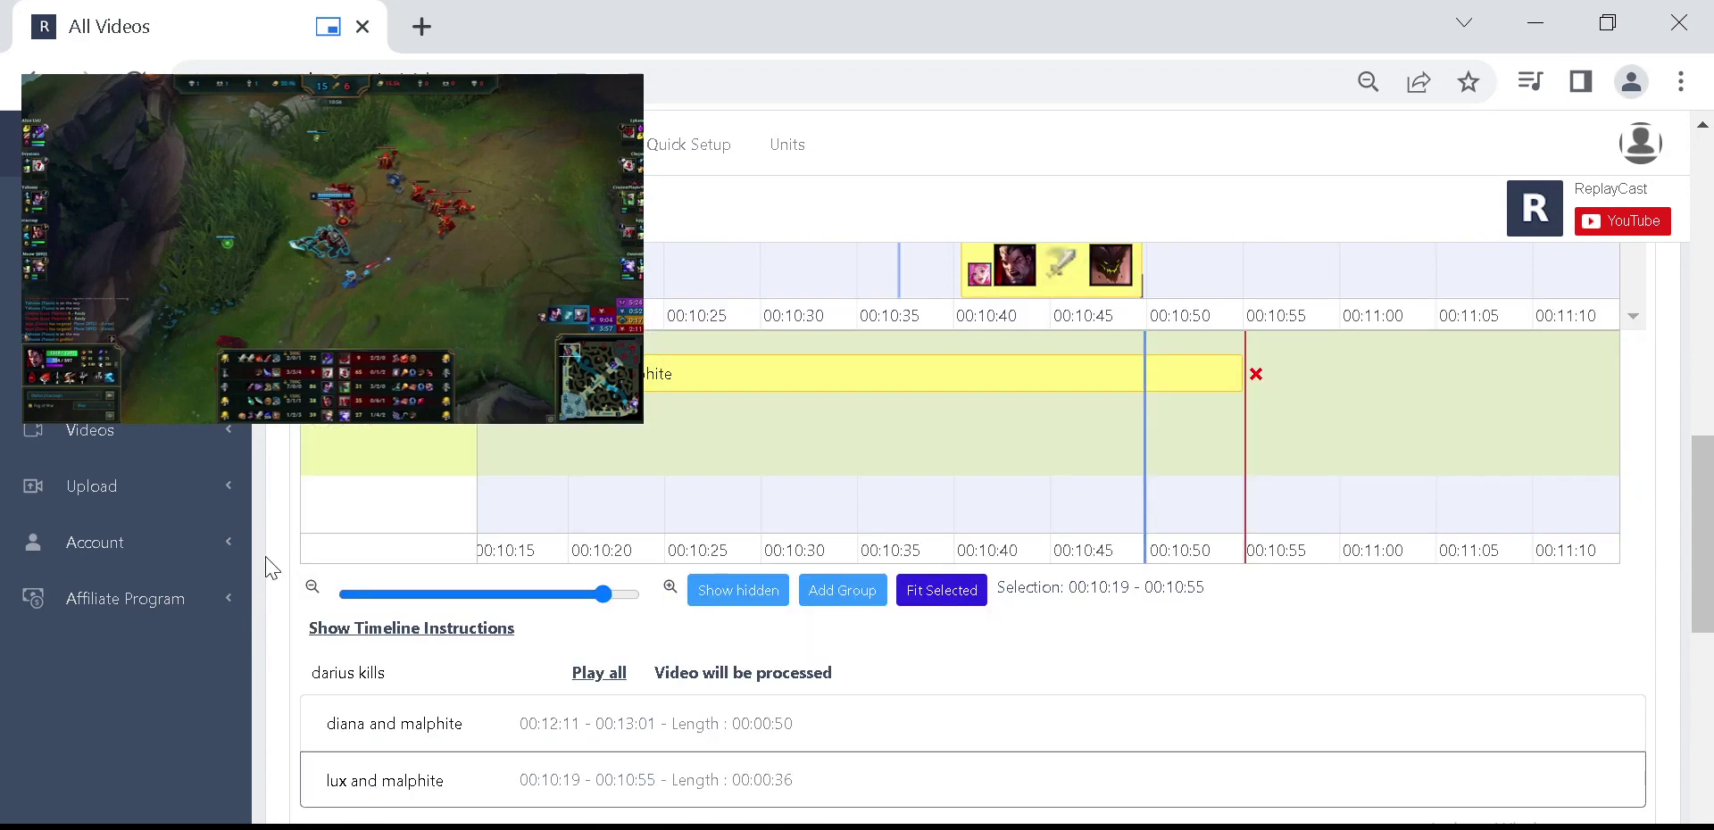
pyautogui.scroll(2, 291, 566)
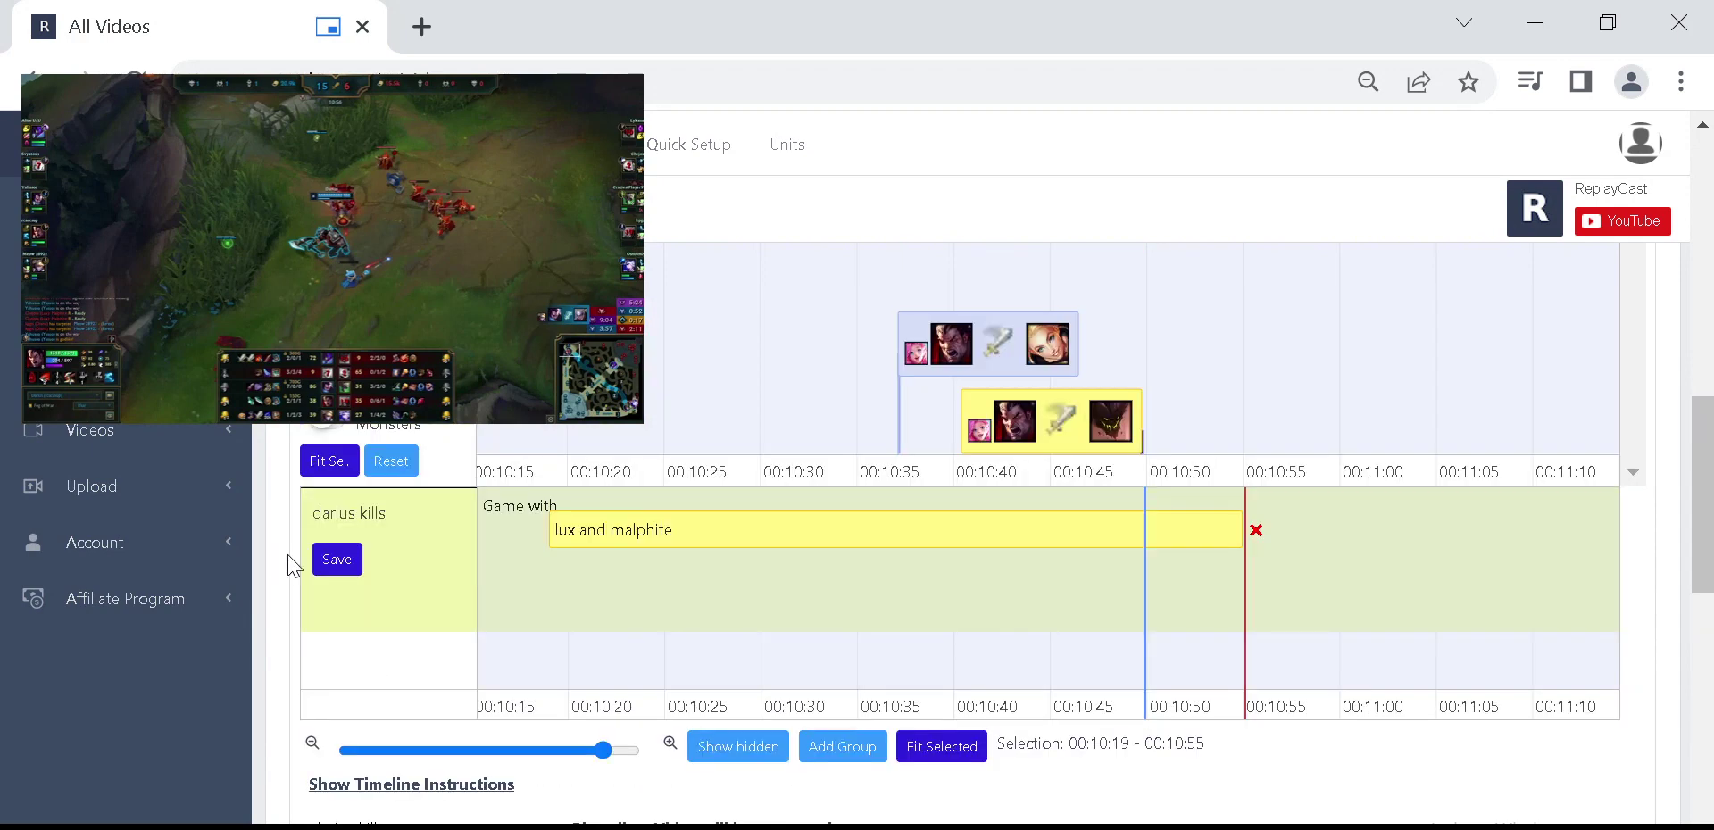
pyautogui.click(393, 462)
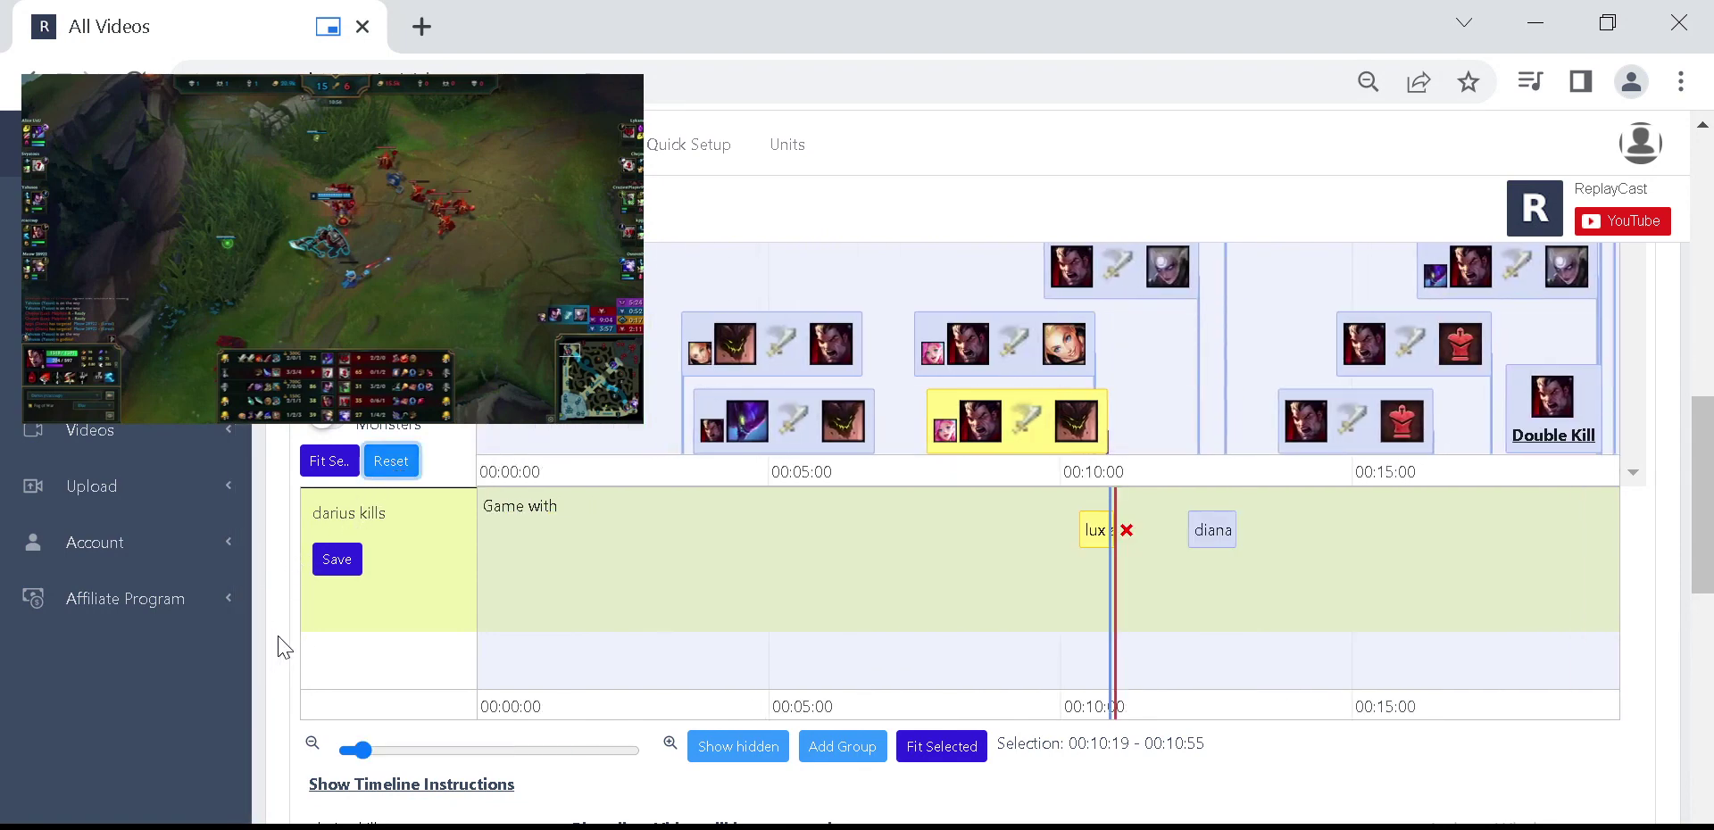
# - Try moving the "lux and malphite" clip to first place in the darius kills list, and return it to second
pyautogui.scroll(-2, 284, 647)
pyautogui.scroll(-2, 284, 647)
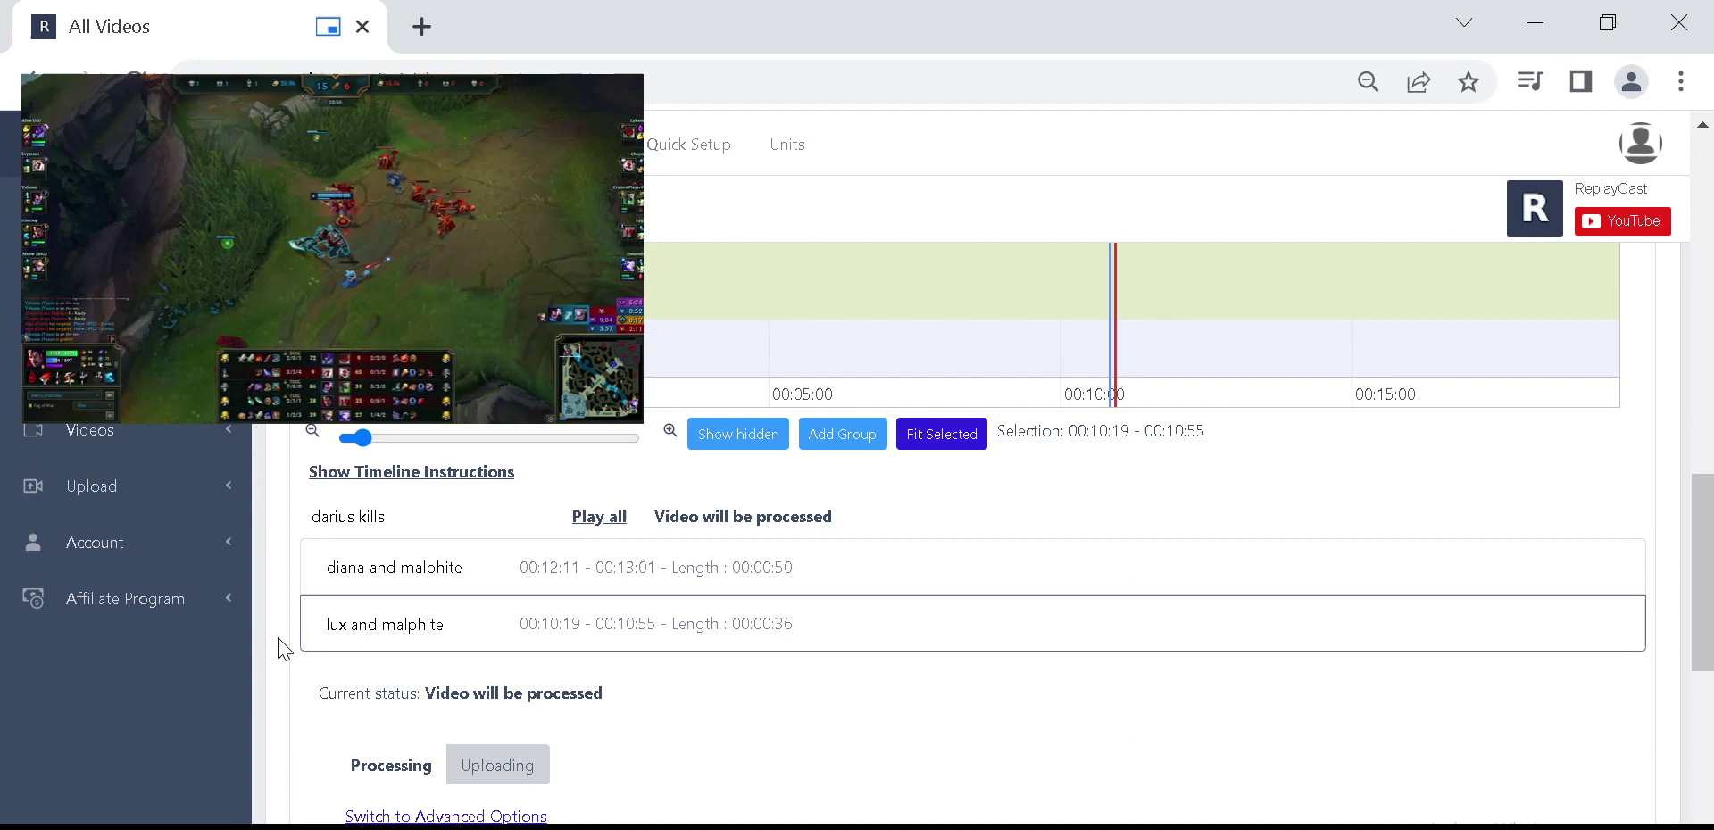
pyautogui.moveTo(856, 625); pyautogui.dragTo(905, 625)
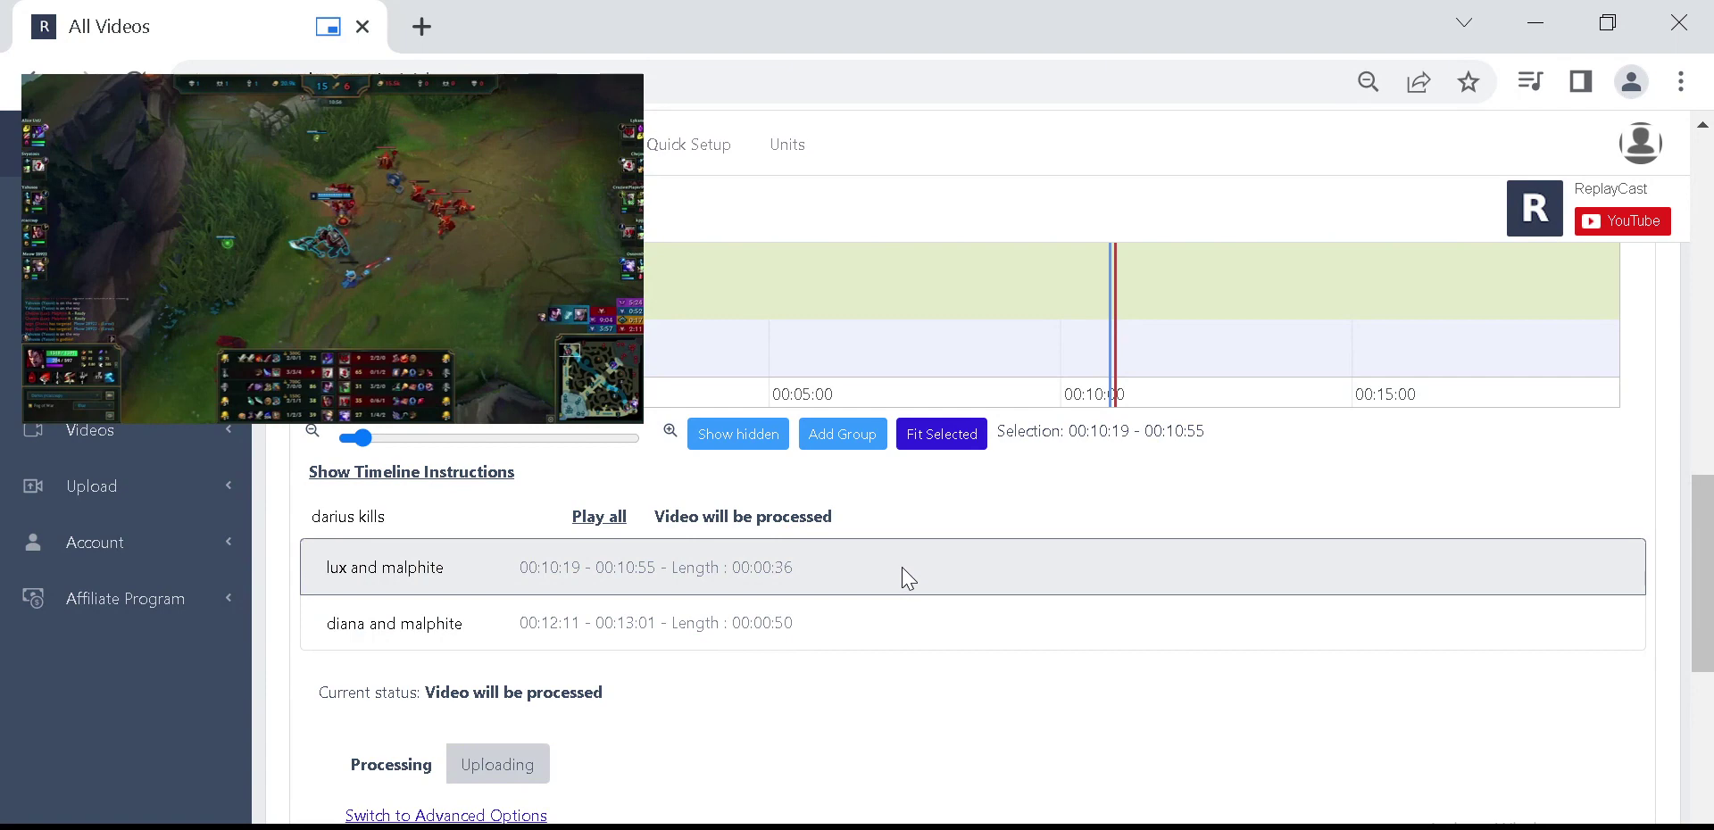
pyautogui.moveTo(903, 573); pyautogui.dragTo(892, 631)
# - Play all clips of the darius kills group in sequence and follow the playback on the timeline
pyautogui.click(599, 519)
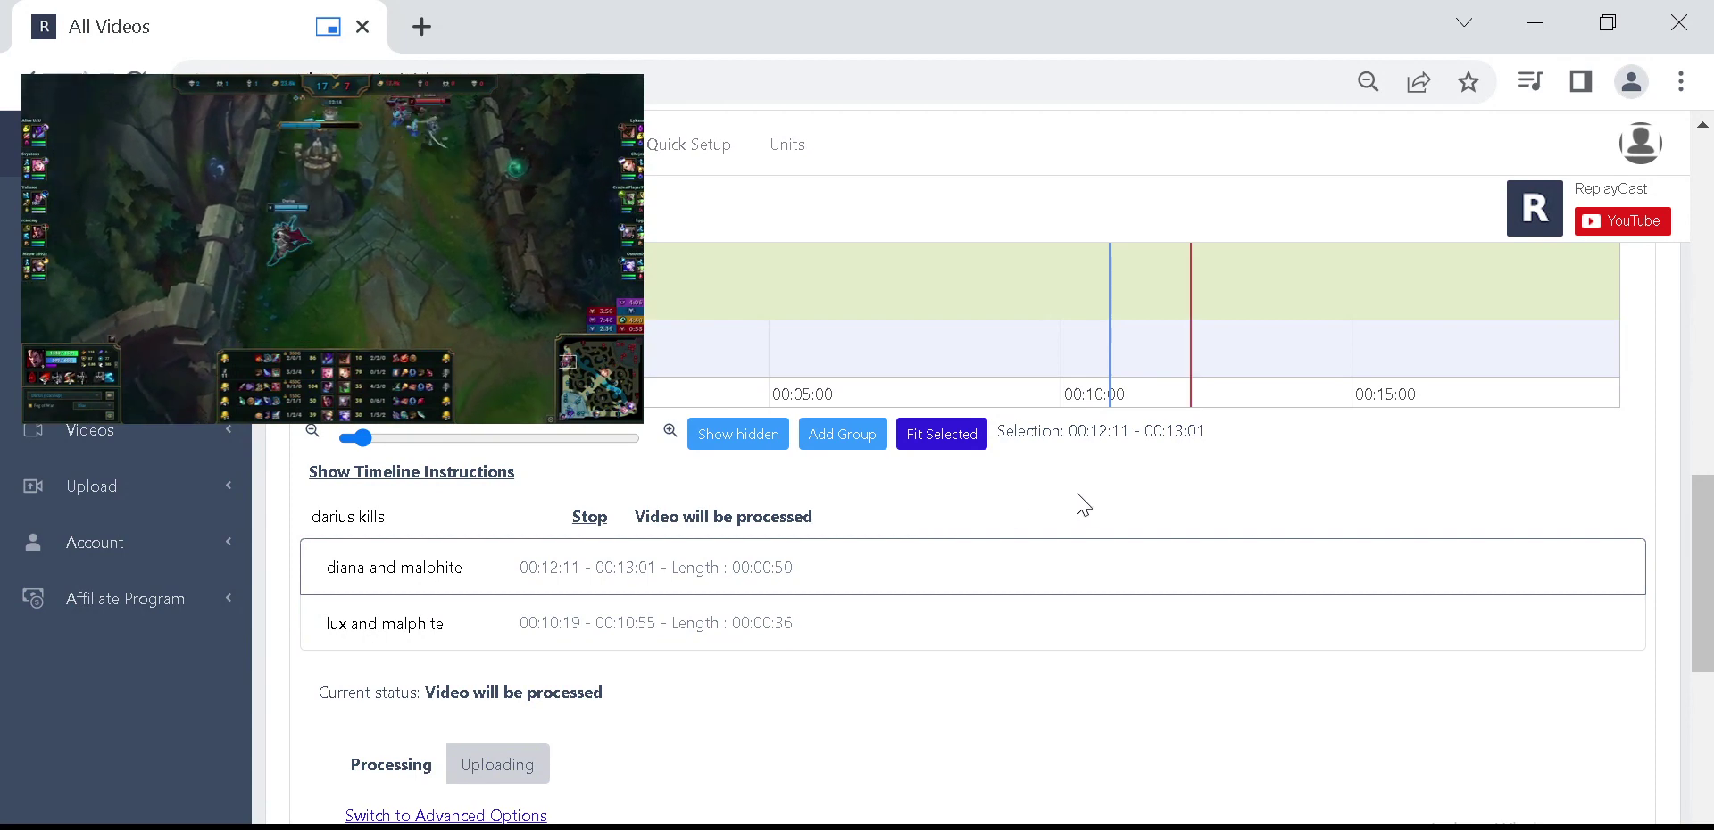
pyautogui.scroll(2, 1229, 514)
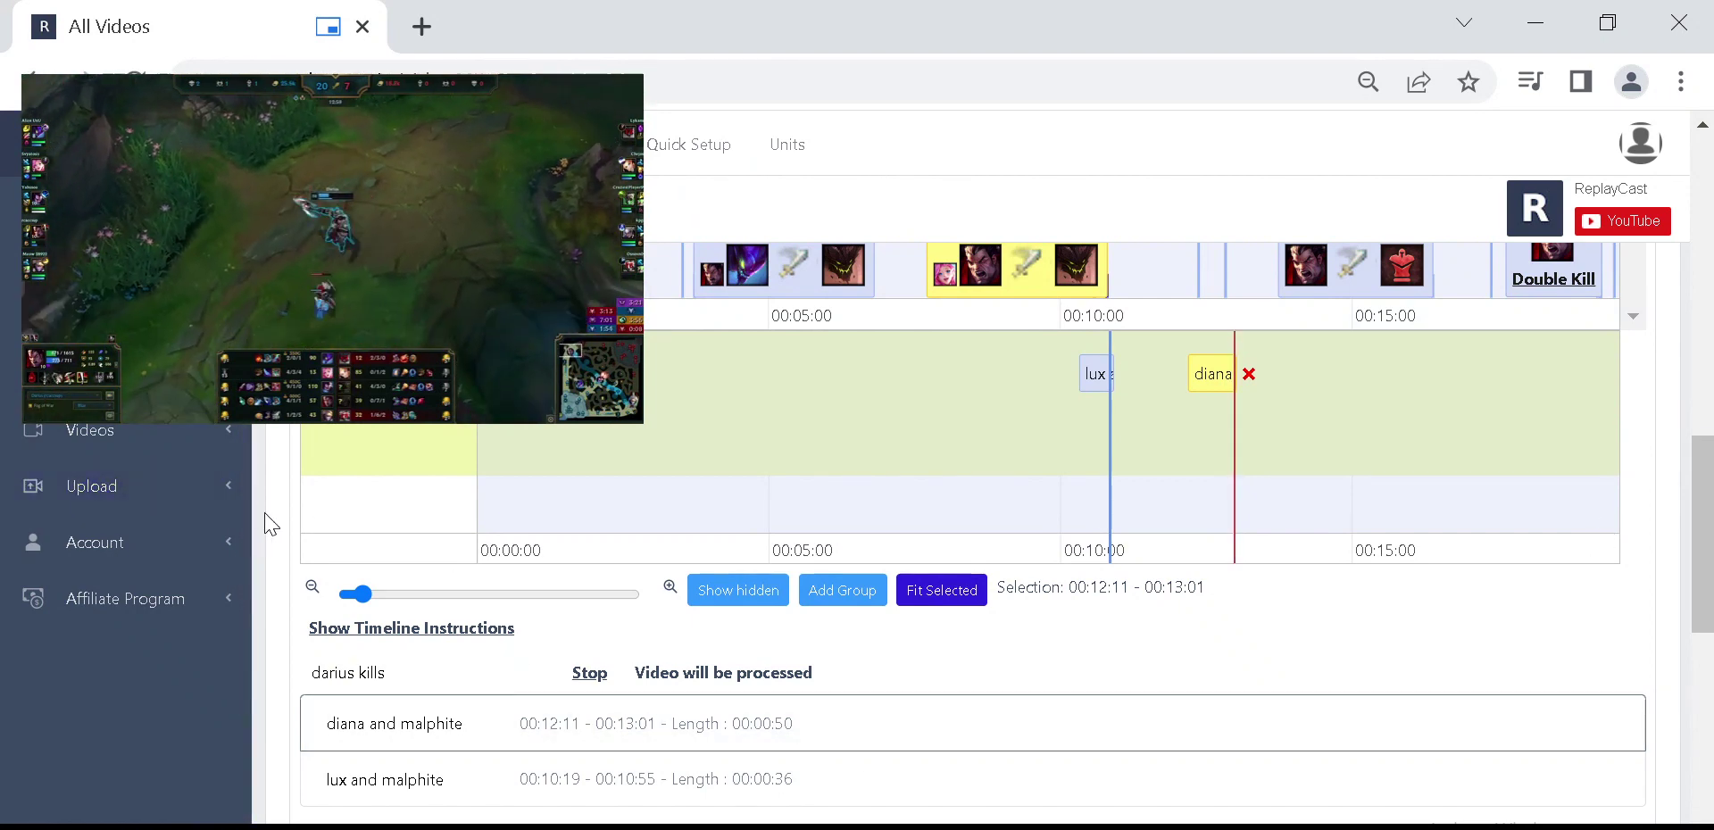
pyautogui.scroll(-2, 272, 531)
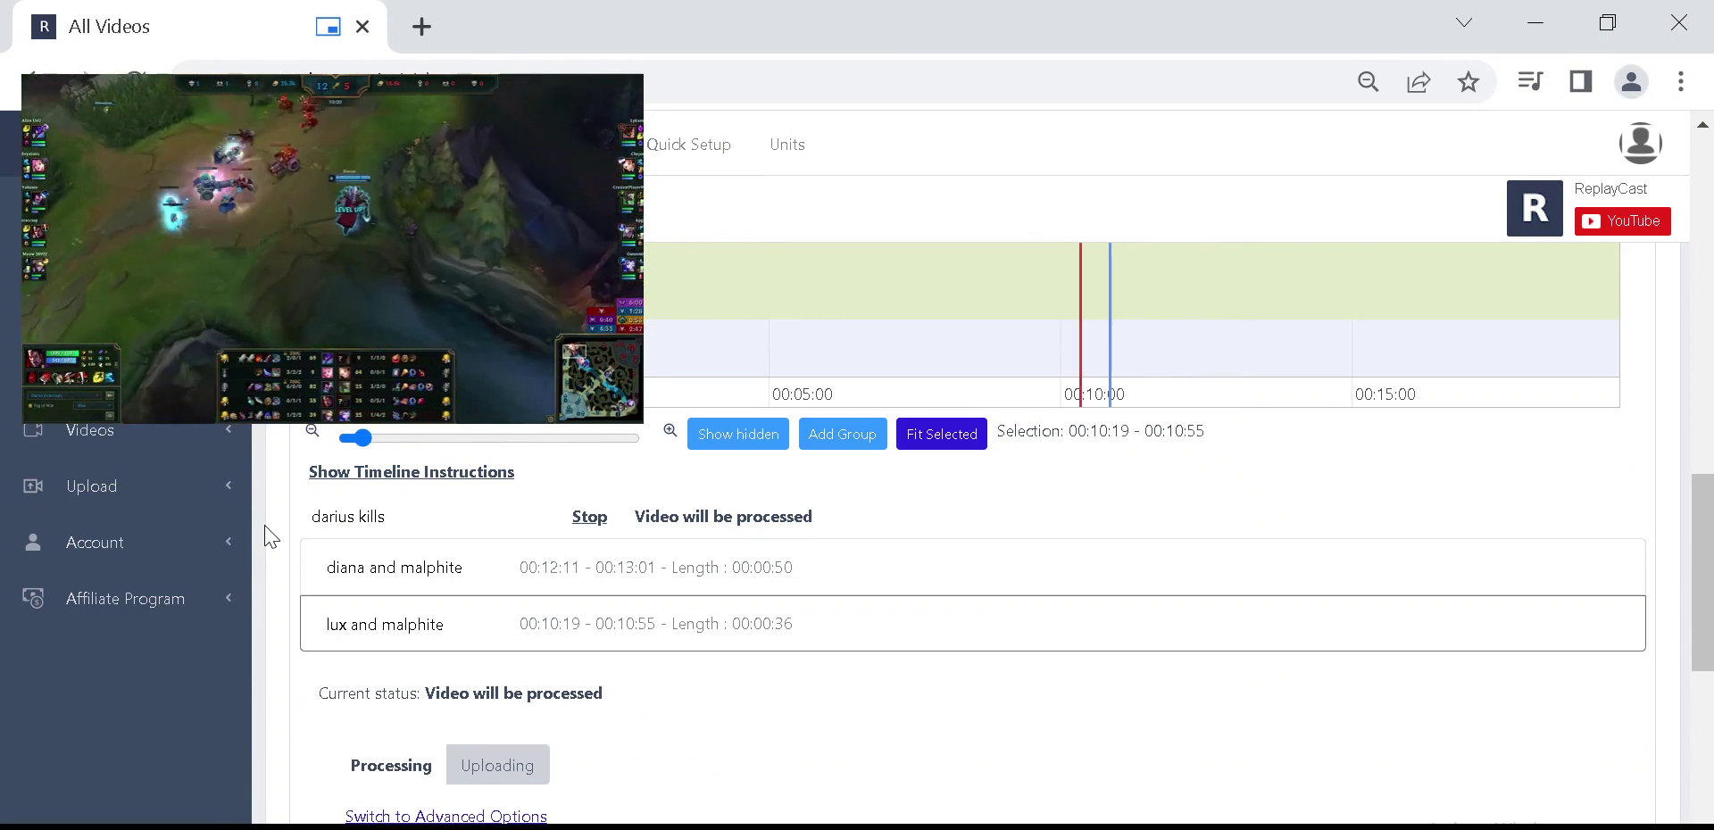
pyautogui.scroll(2, 270, 536)
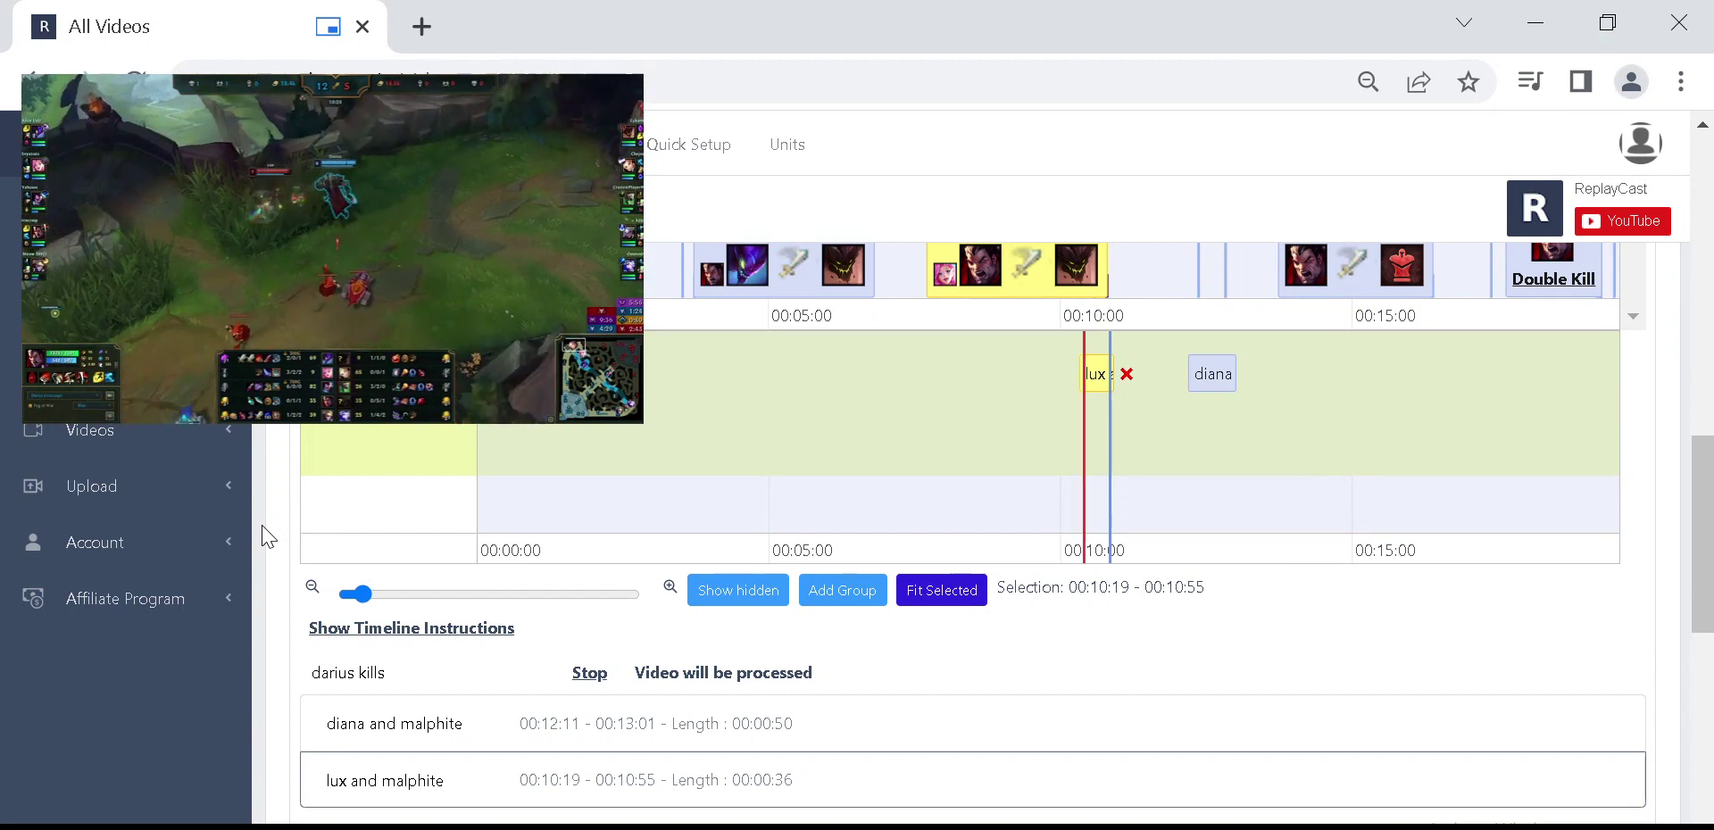
pyautogui.scroll(2, 268, 537)
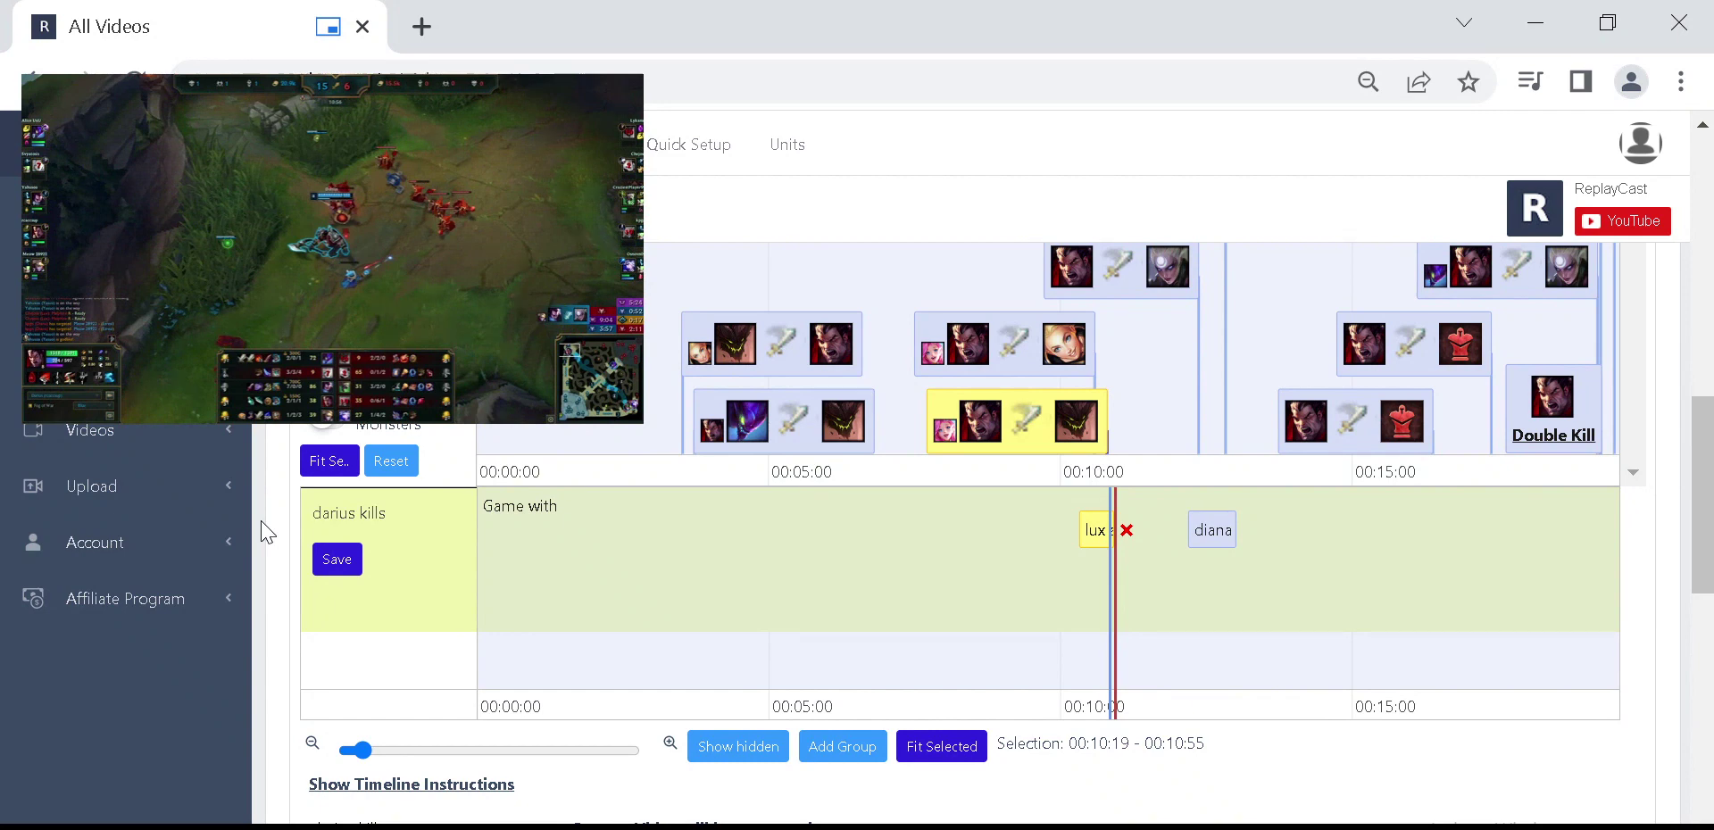
pyautogui.scroll(-2, 268, 533)
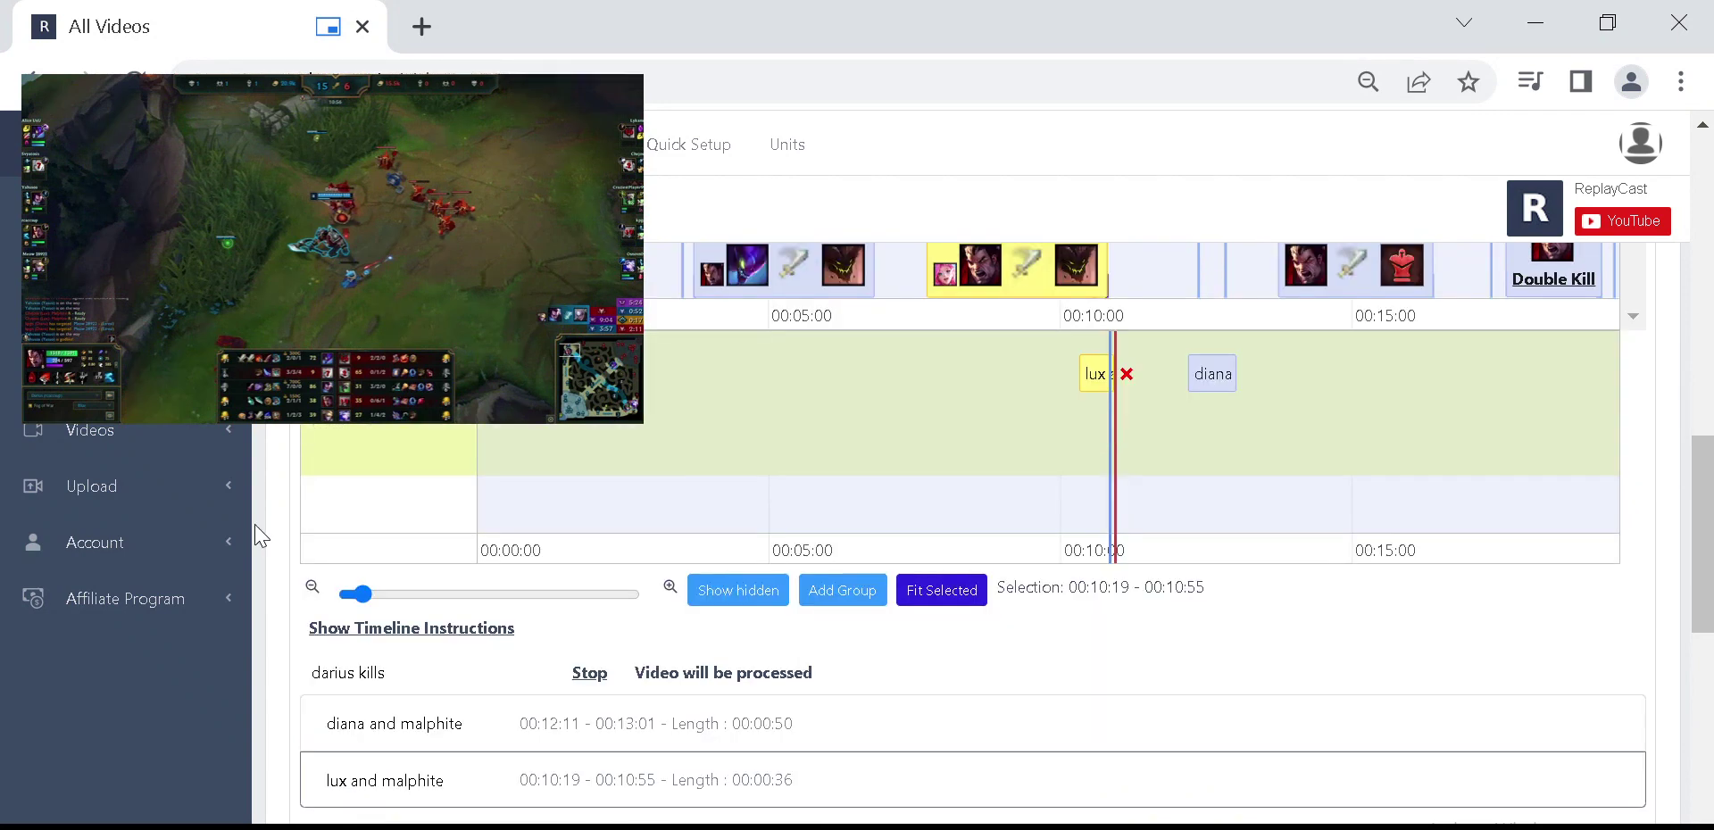
# - Go to the quick processing options below the clip list and close the floating video player
pyautogui.scroll(-2, 258, 536)
pyautogui.scroll(-4, 287, 563)
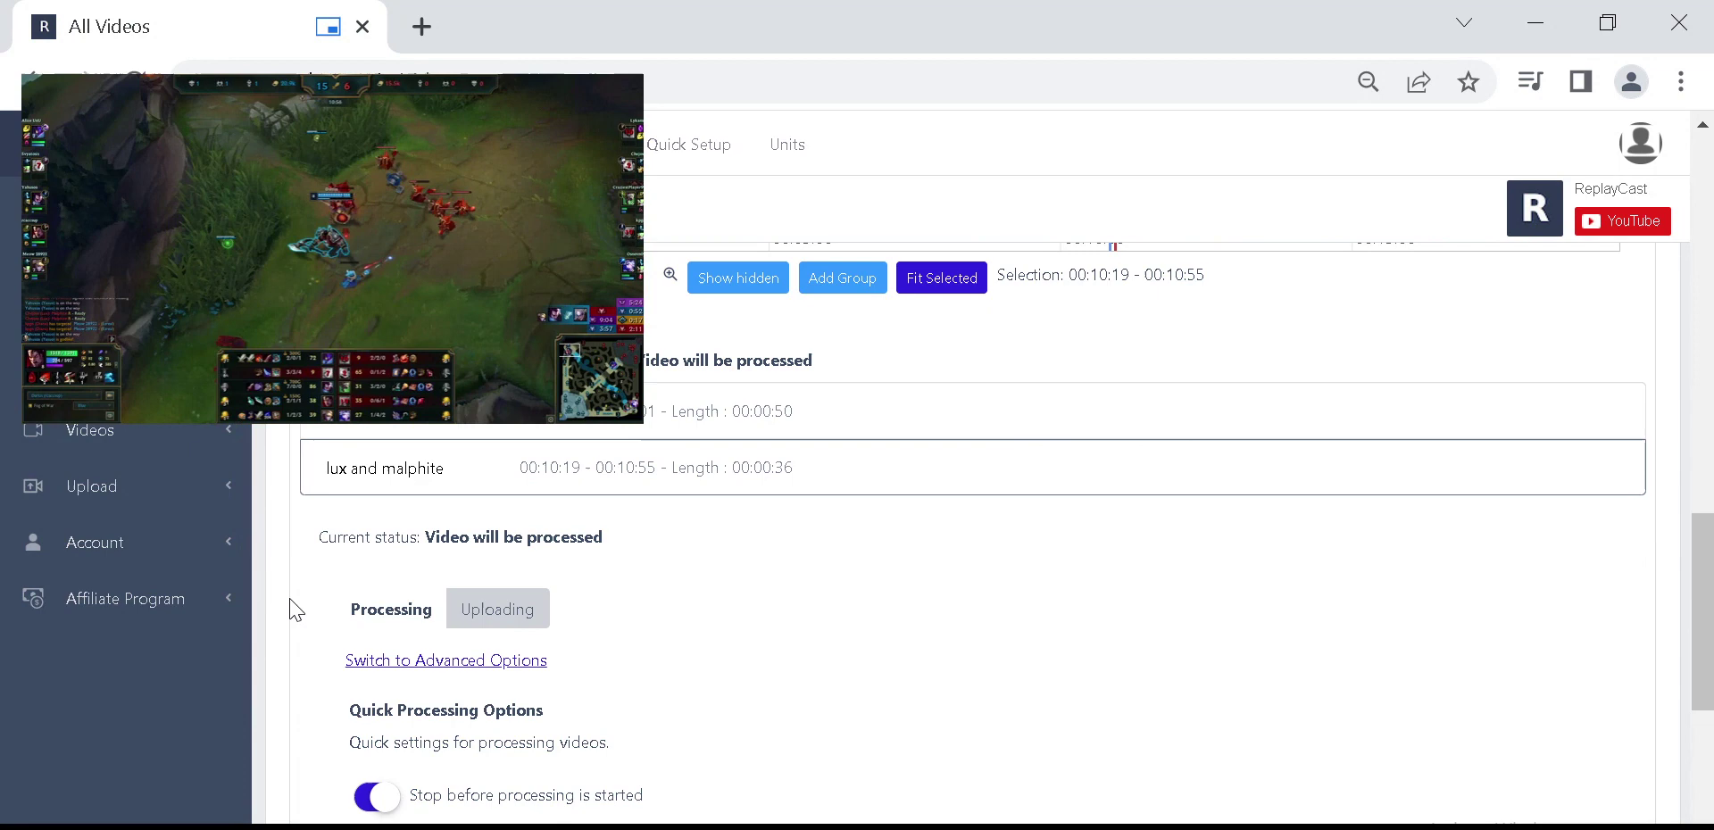
pyautogui.moveTo(546, 304)
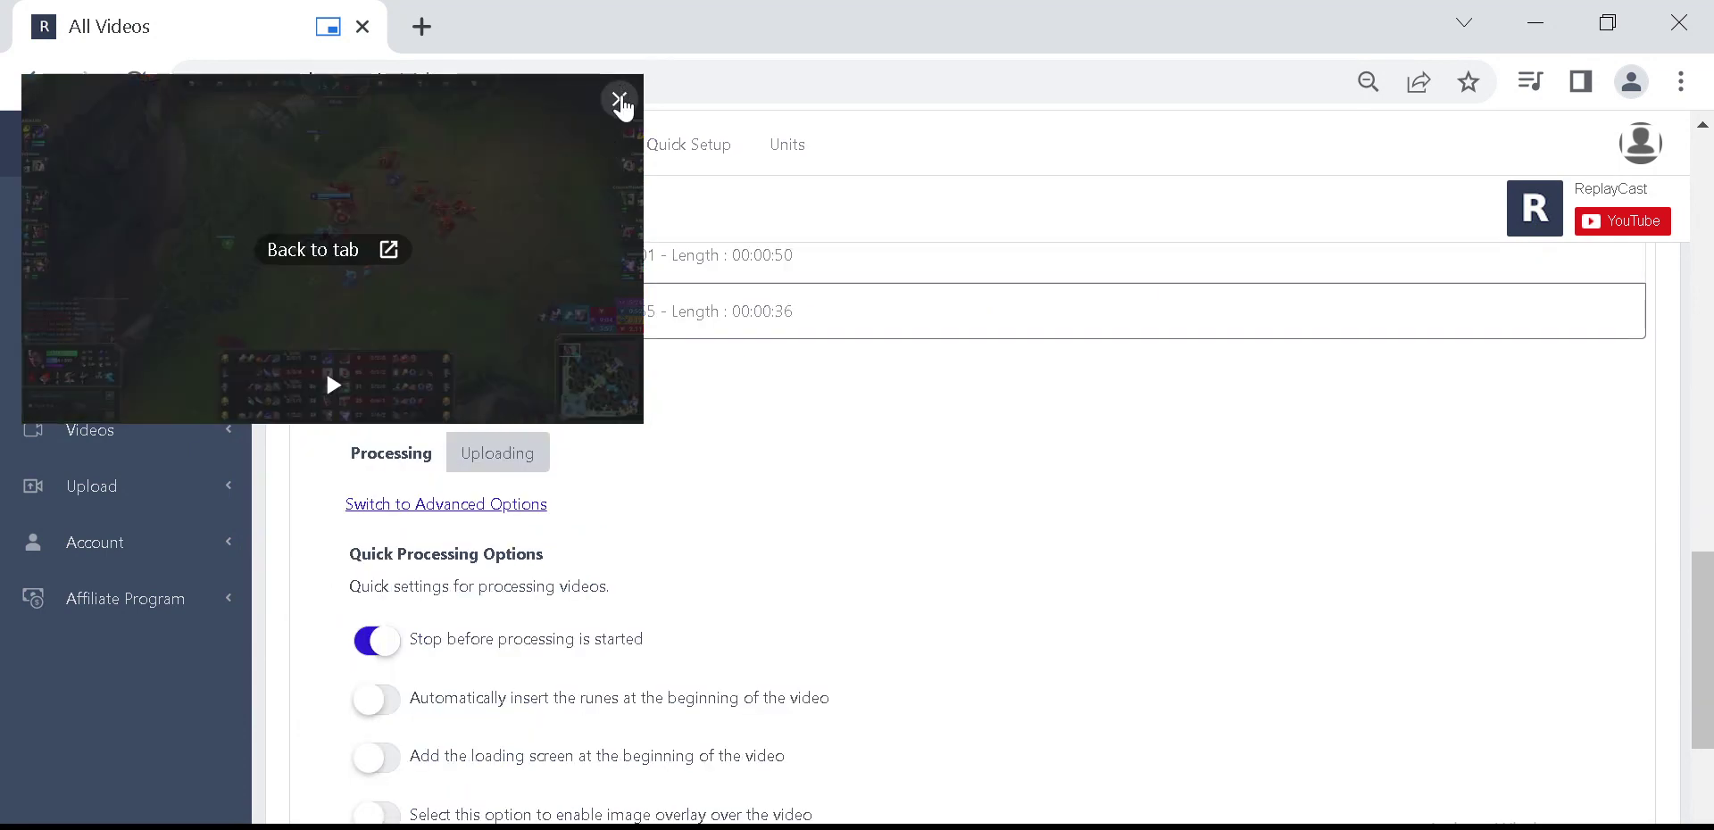
pyautogui.click(619, 99)
# - Review the image overlay placement choices, keep Bottom Left, and save the processing options to continue to the uploading options
pyautogui.scroll(-3, 243, 433)
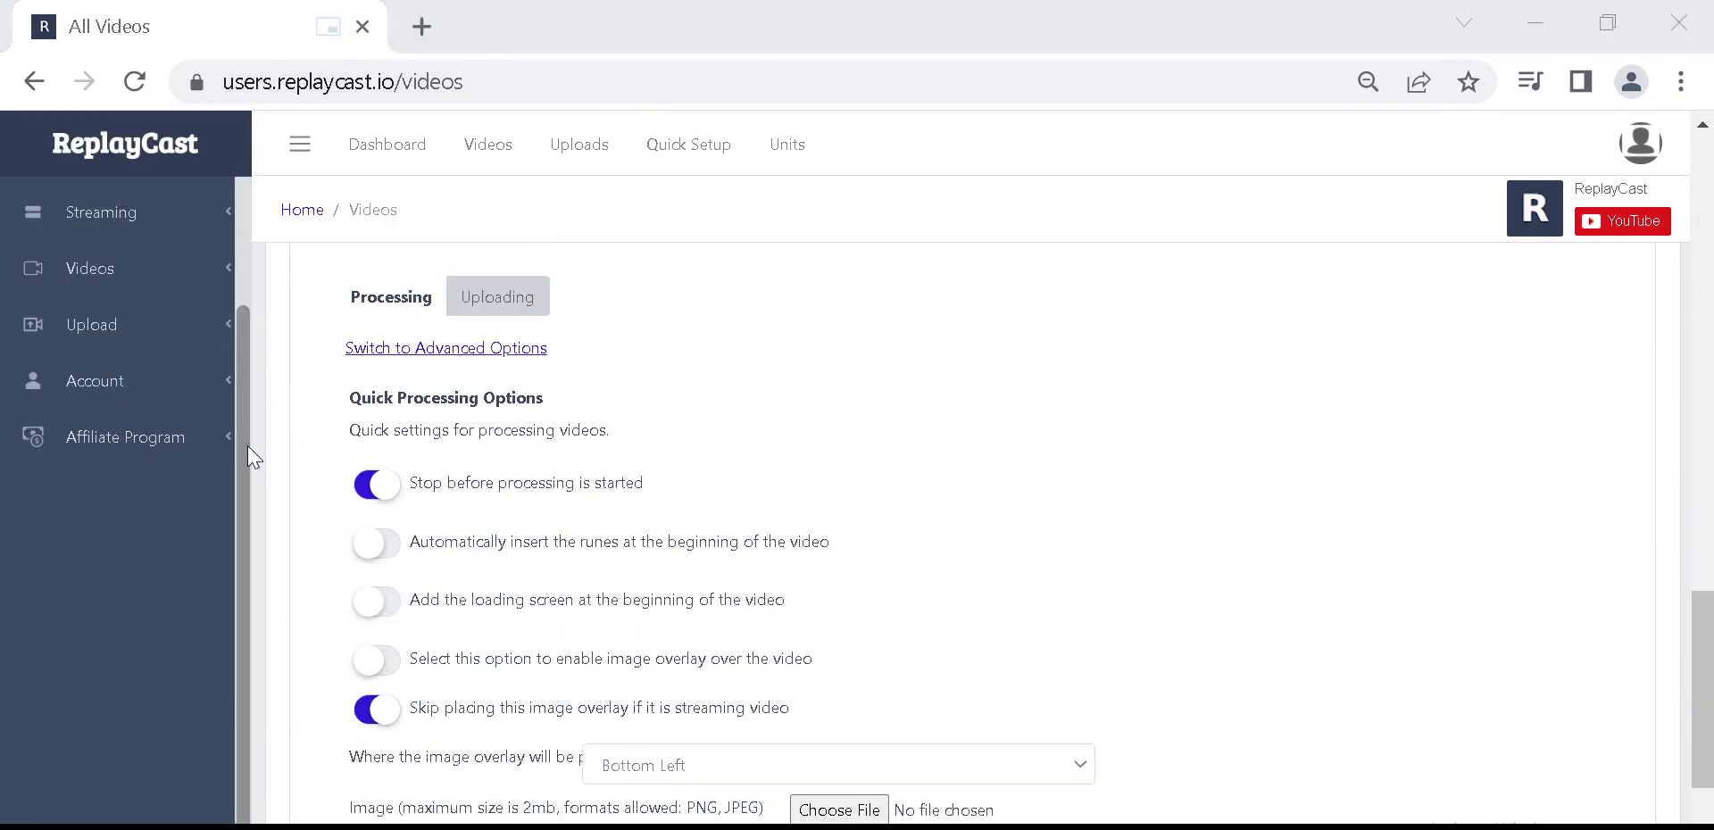
pyautogui.scroll(-3, 276, 469)
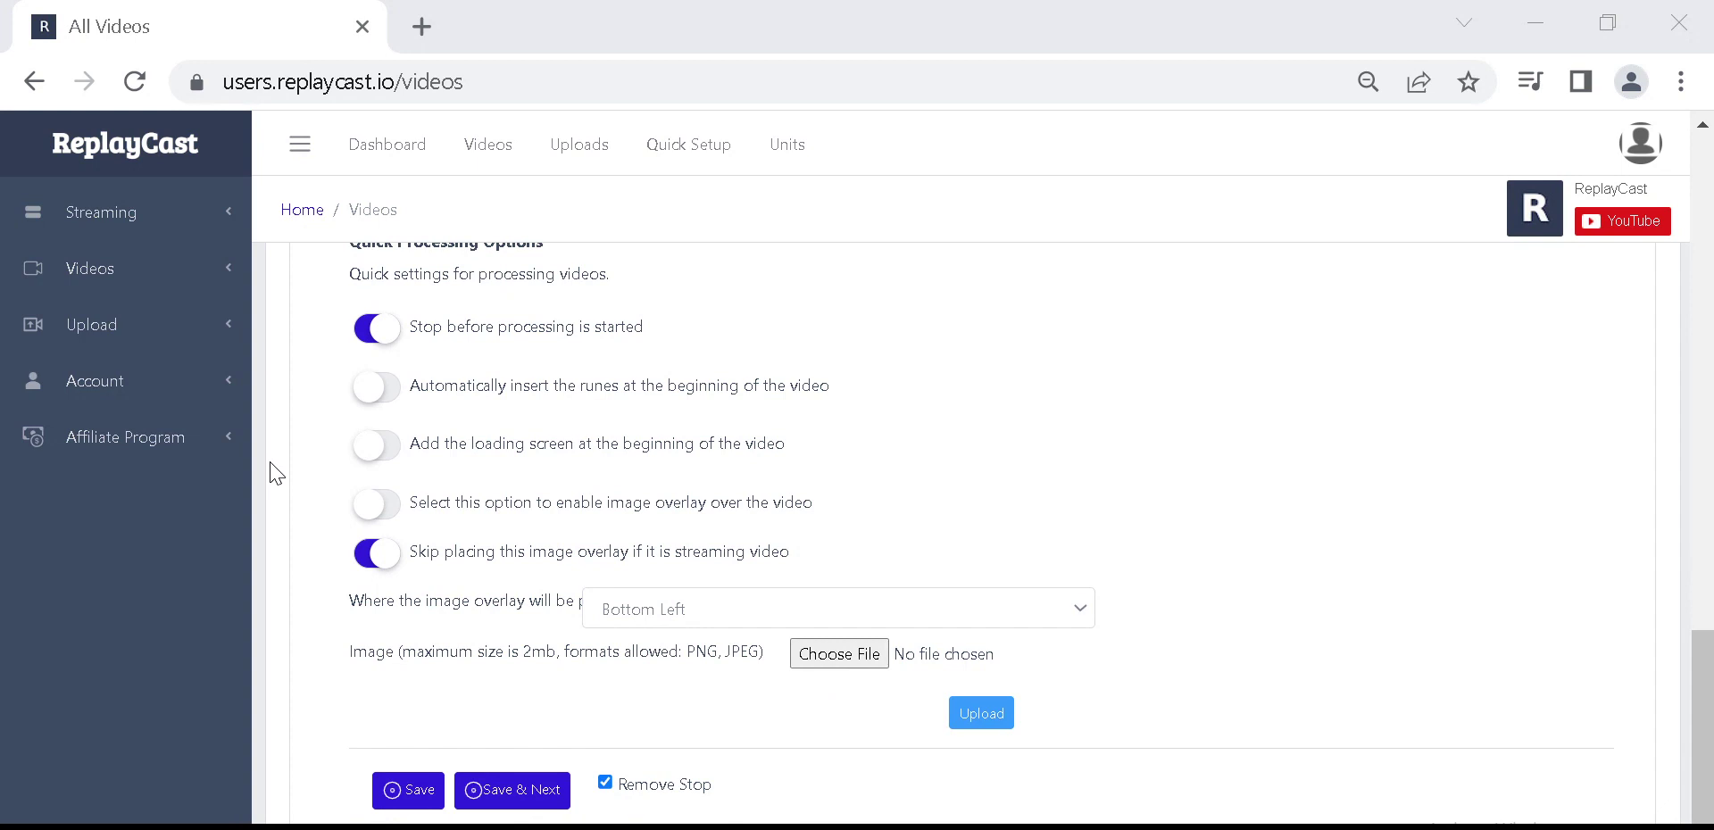
pyautogui.scroll(-3, 277, 475)
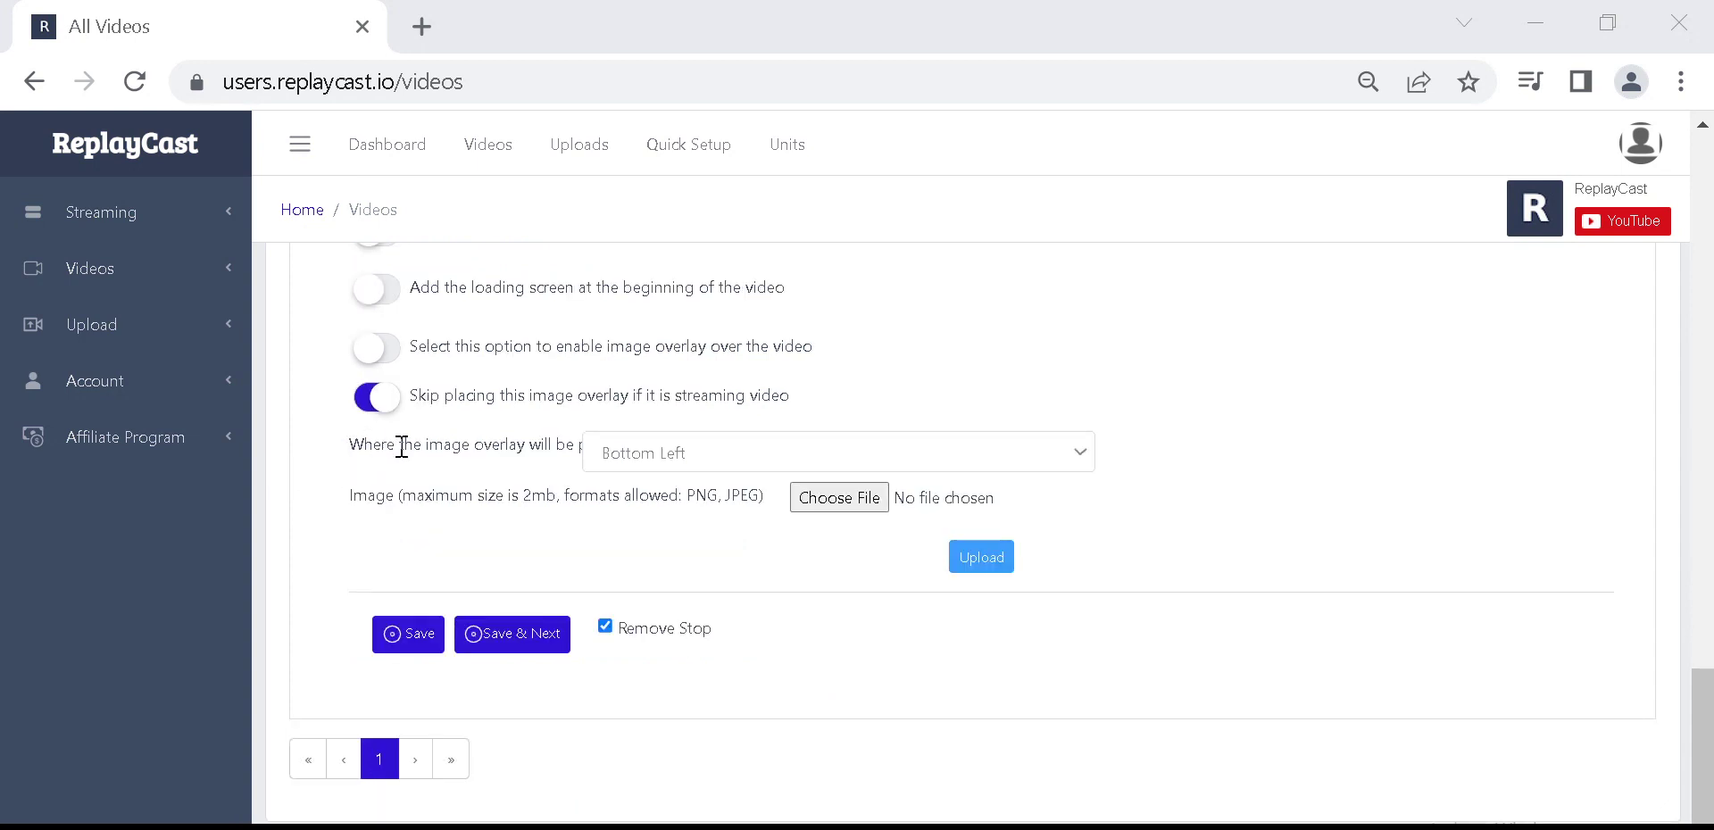
pyautogui.moveTo(411, 446); pyautogui.dragTo(552, 451)
pyautogui.click(622, 460)
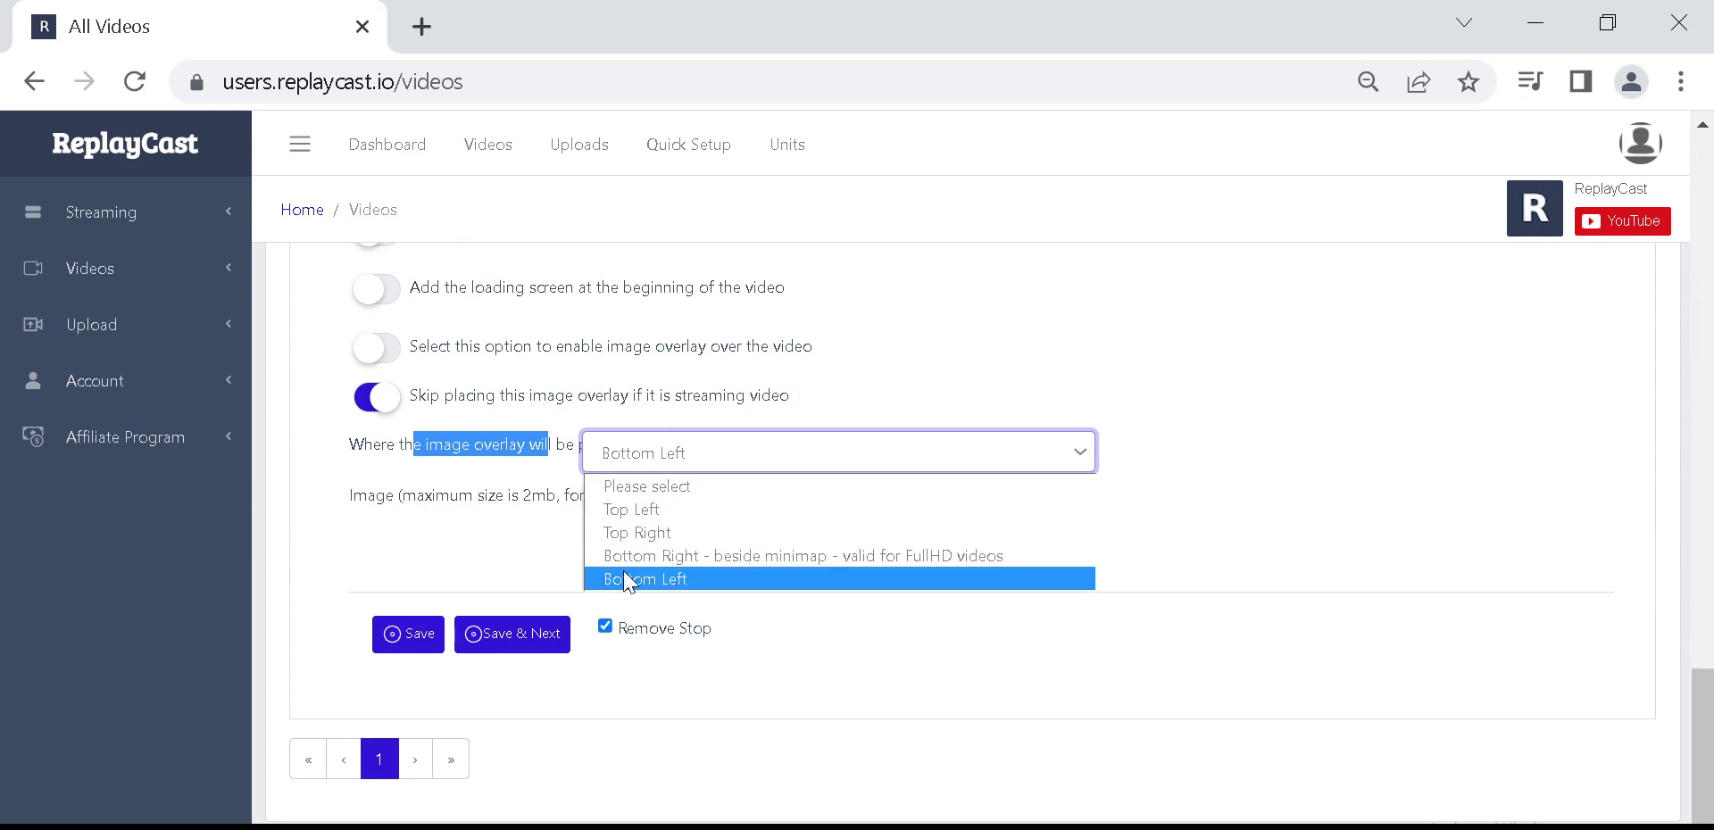
pyautogui.click(547, 540)
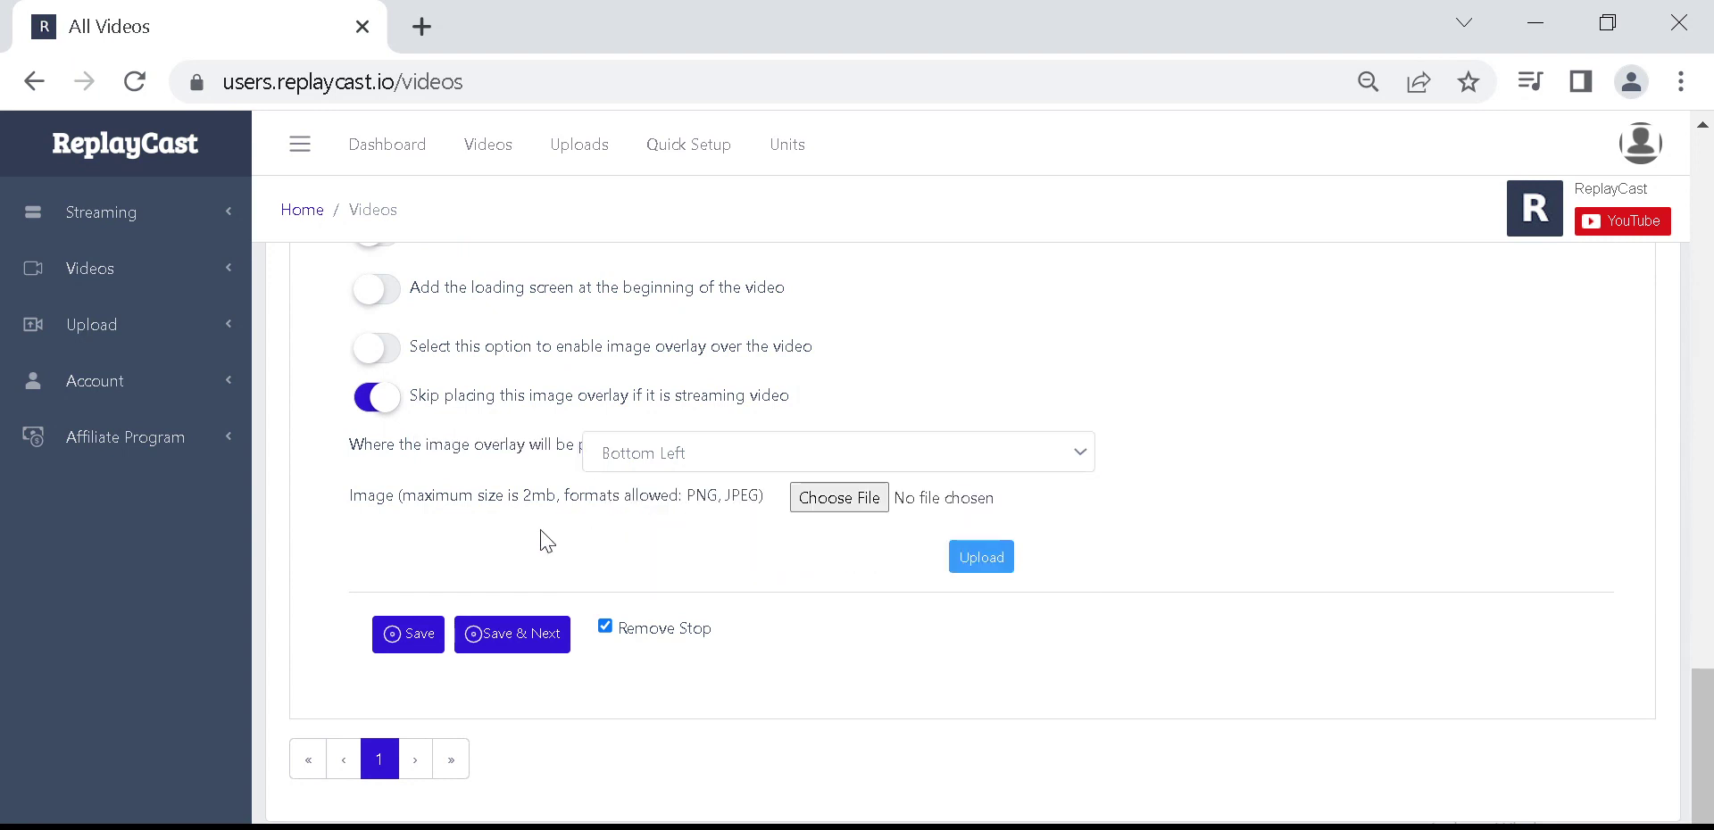
pyautogui.click(503, 642)
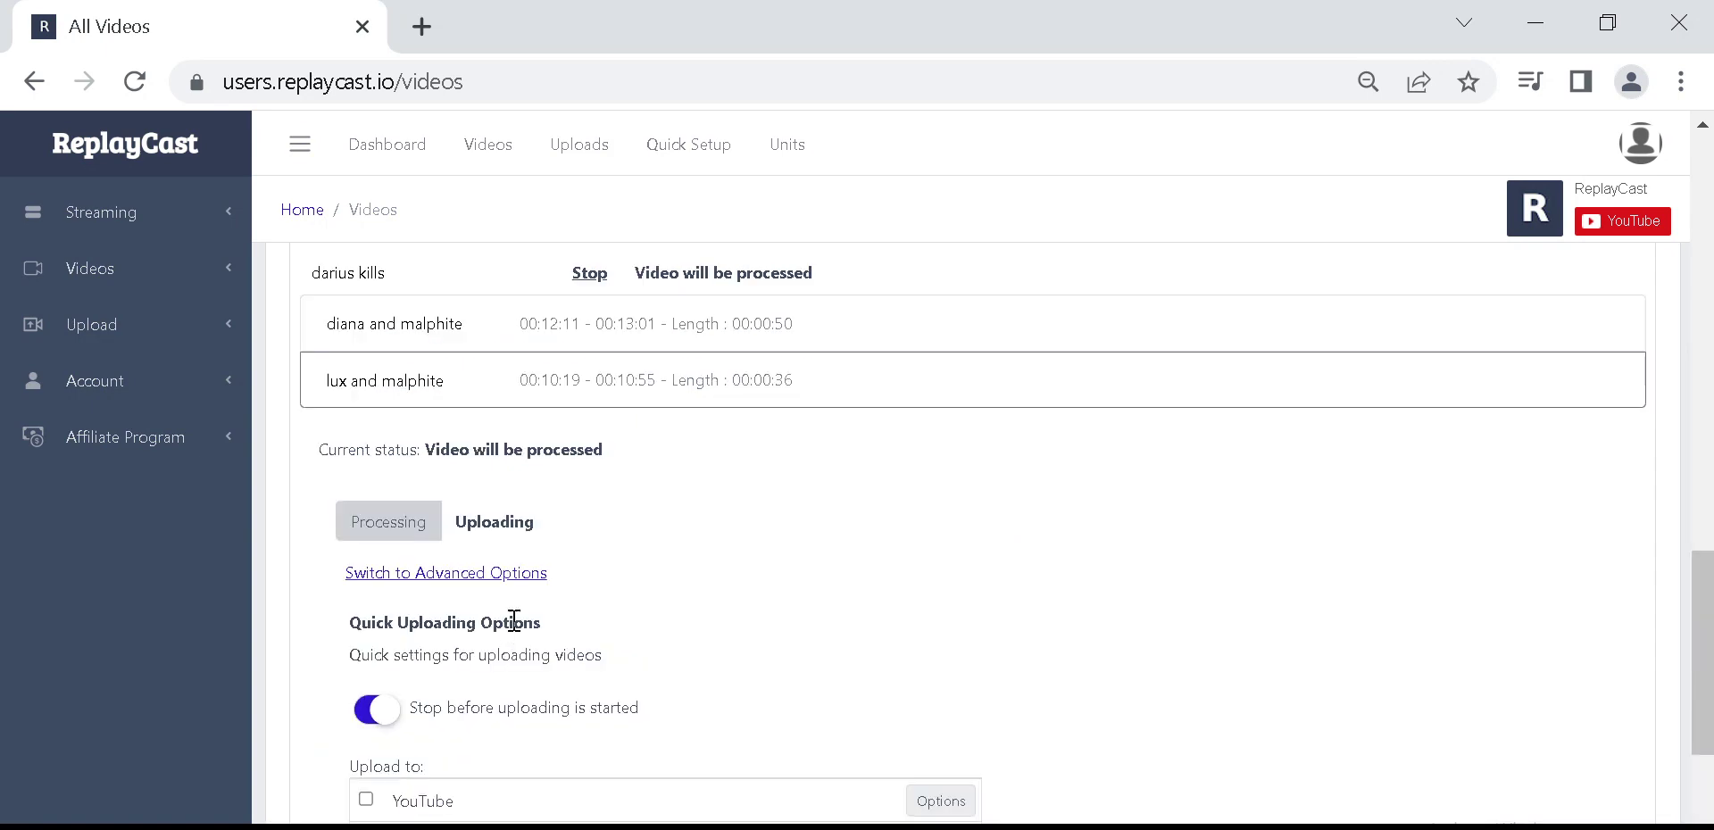
# - Expand the YouTube options in the quick uploading options and choose the ReplayCast channel as the upload destination
pyautogui.scroll(-2, 563, 601)
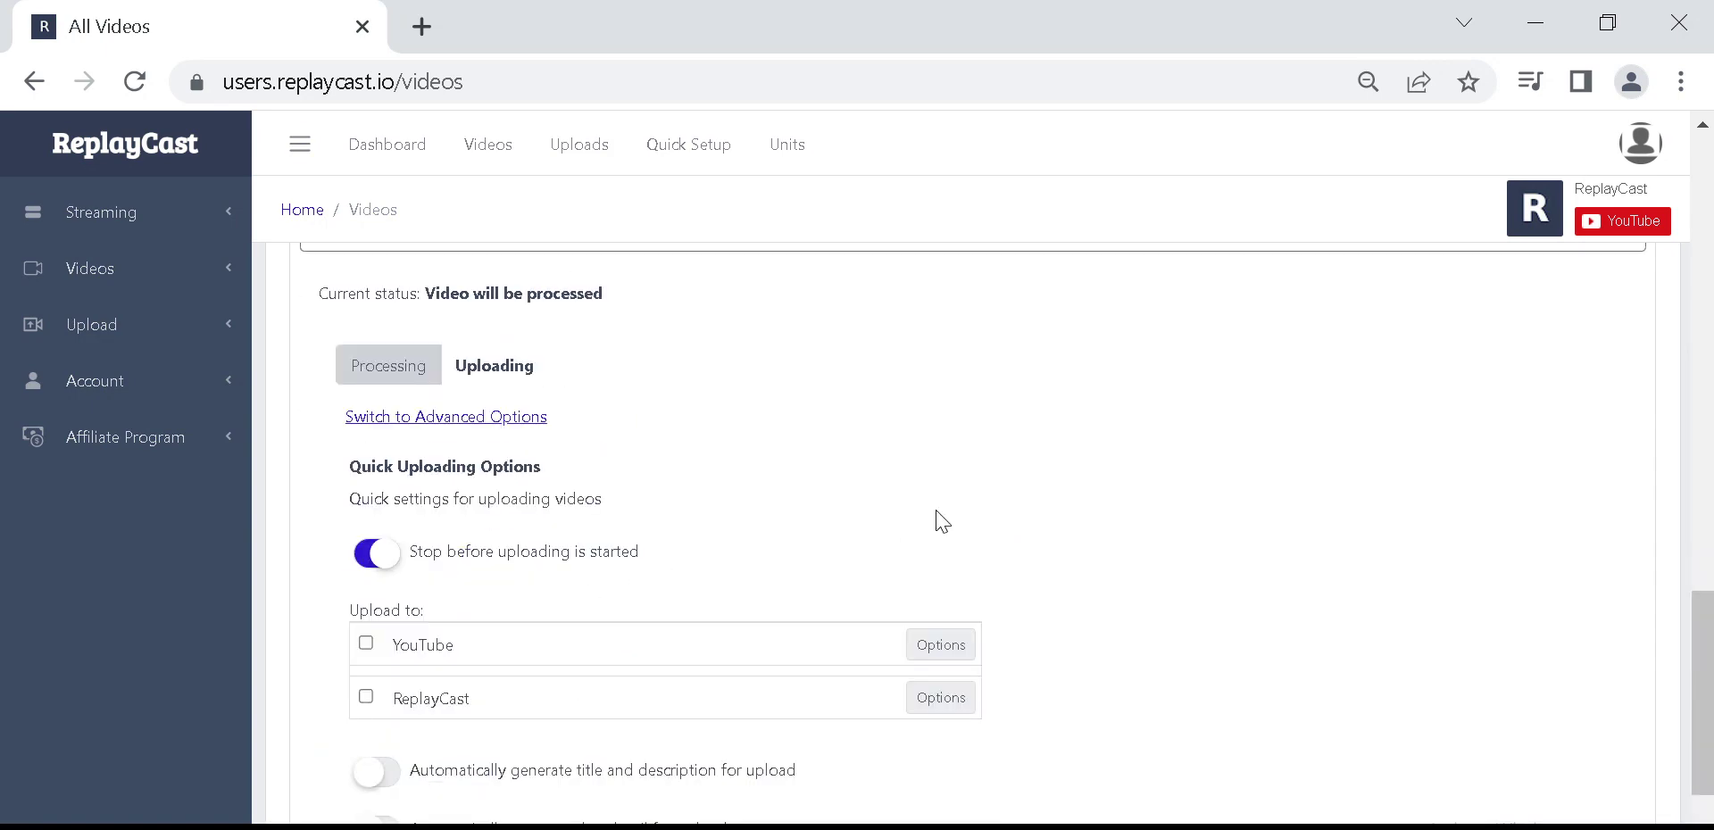
pyautogui.scroll(-4, 983, 526)
pyautogui.scroll(2, 1025, 521)
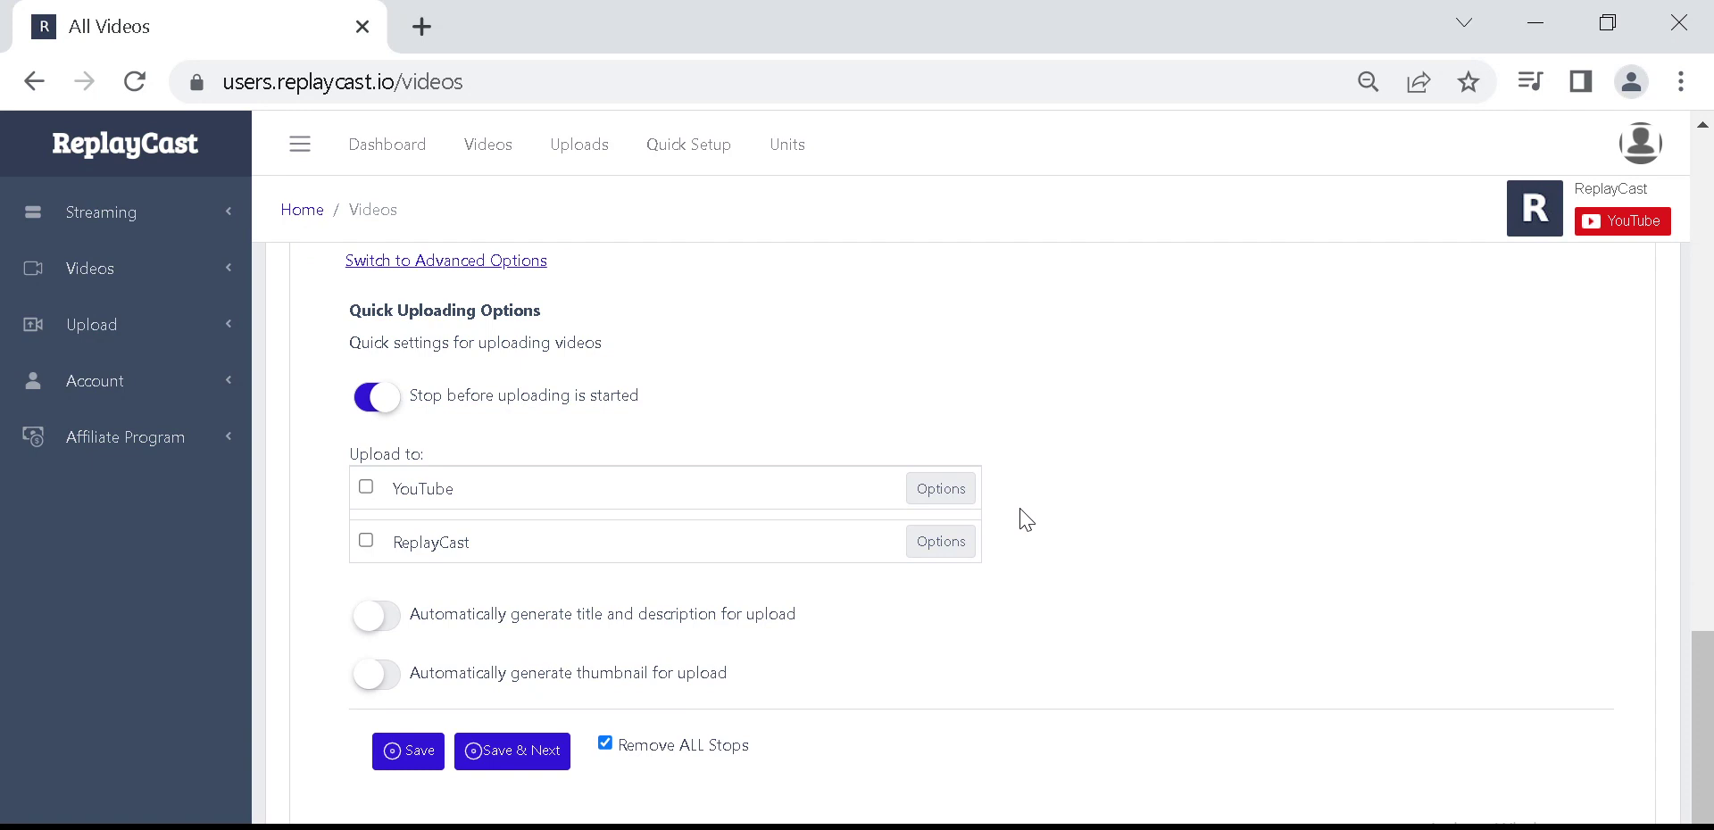
pyautogui.click(952, 503)
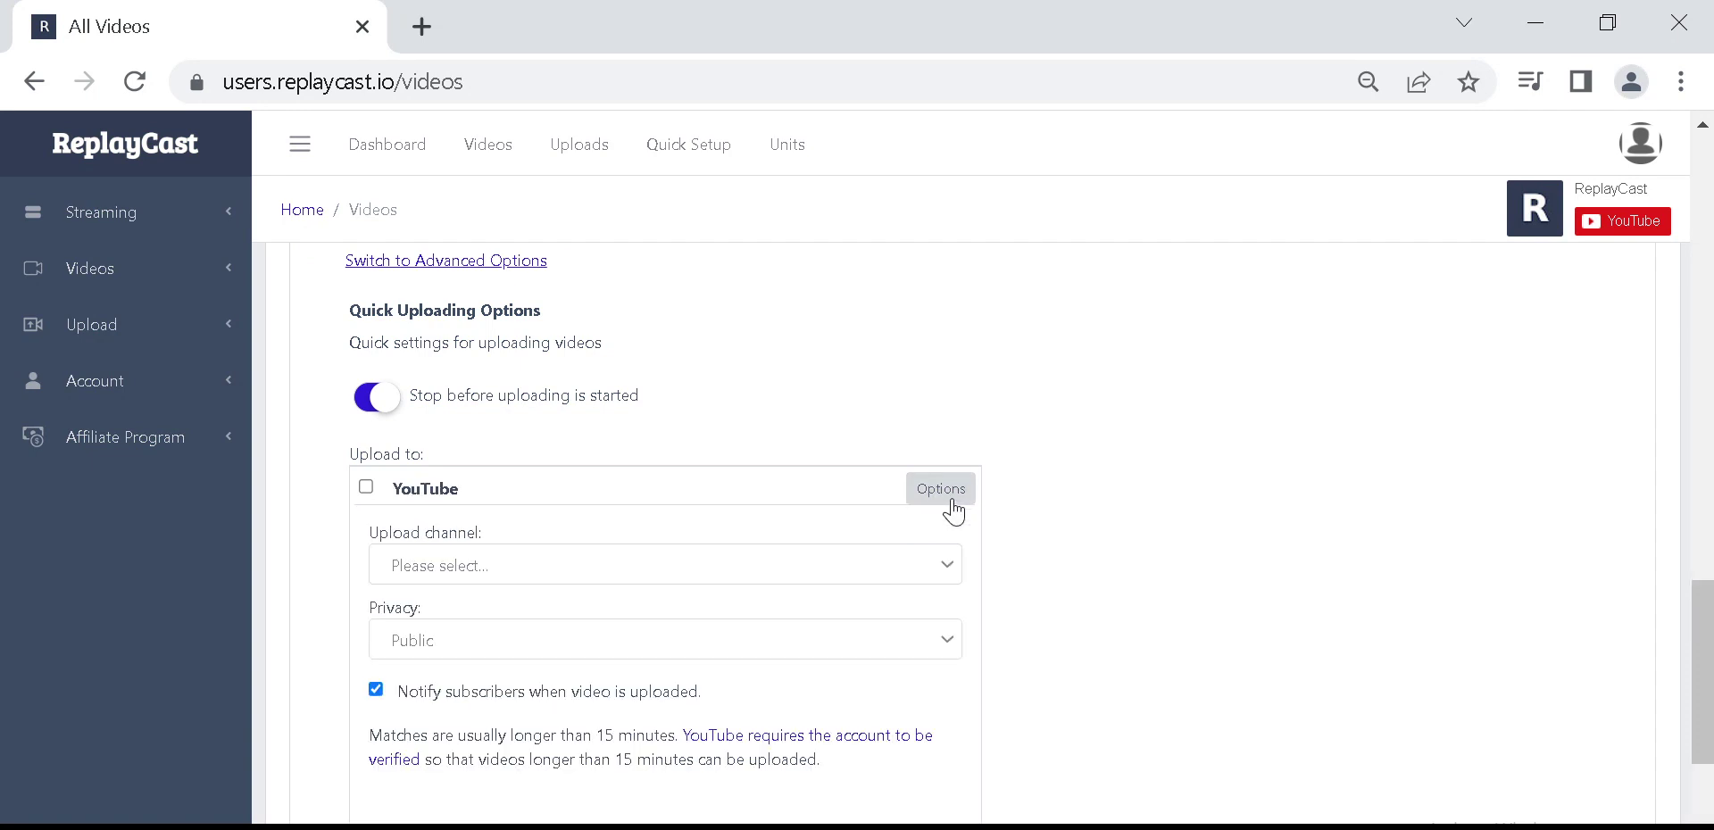
pyautogui.click(819, 569)
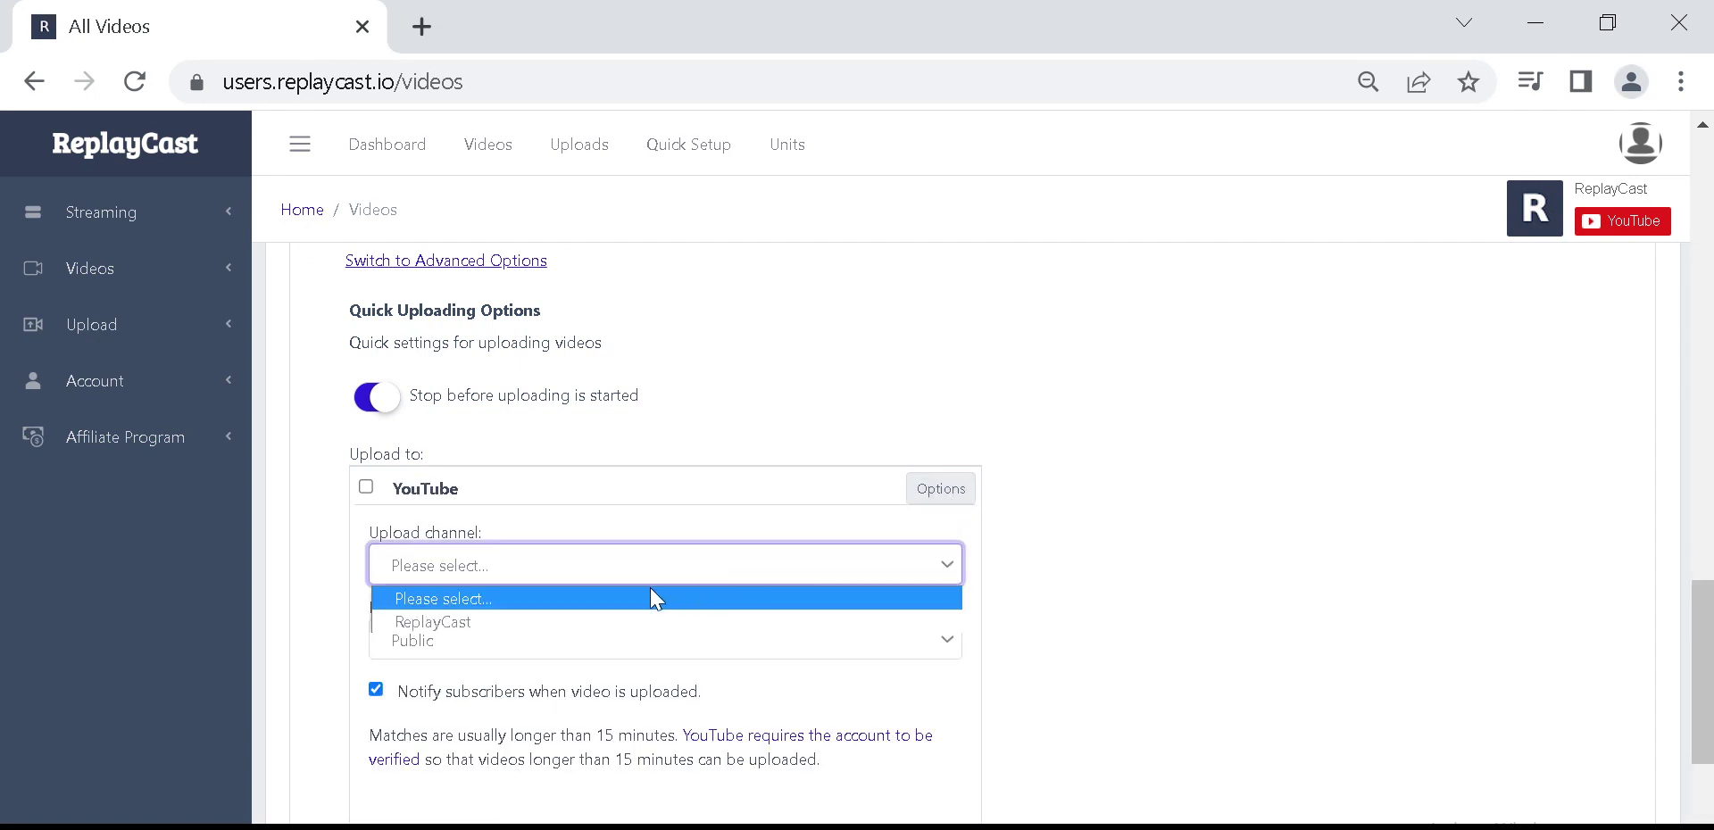
pyautogui.click(554, 622)
pyautogui.click(342, 607)
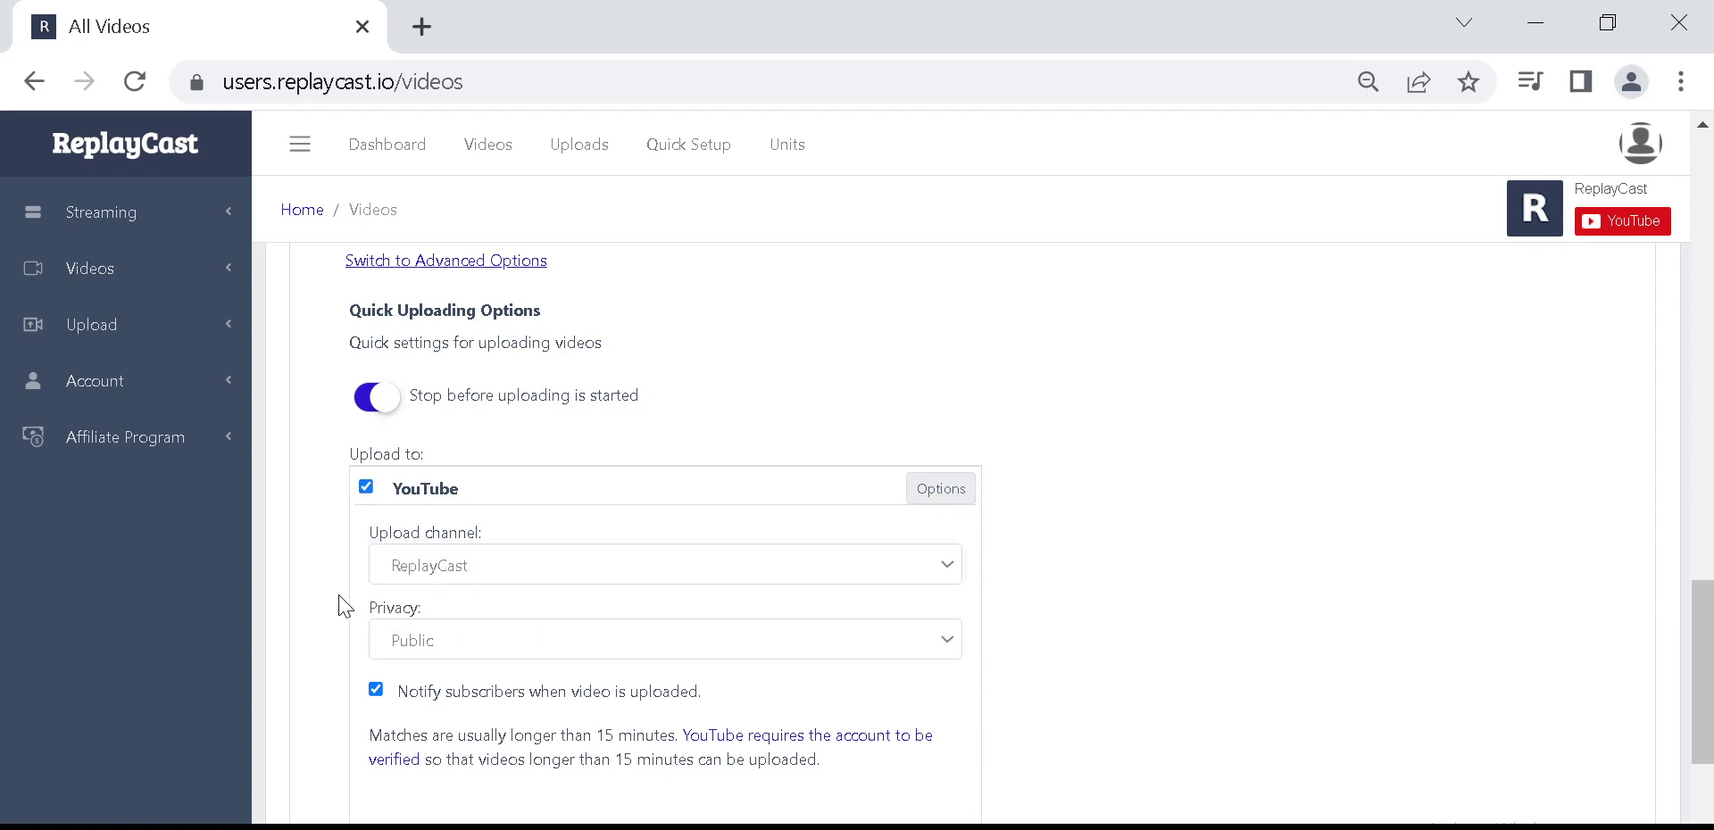
# - Set the YouTube upload privacy to Unlisted and save the uploading options
pyautogui.scroll(-2, 343, 607)
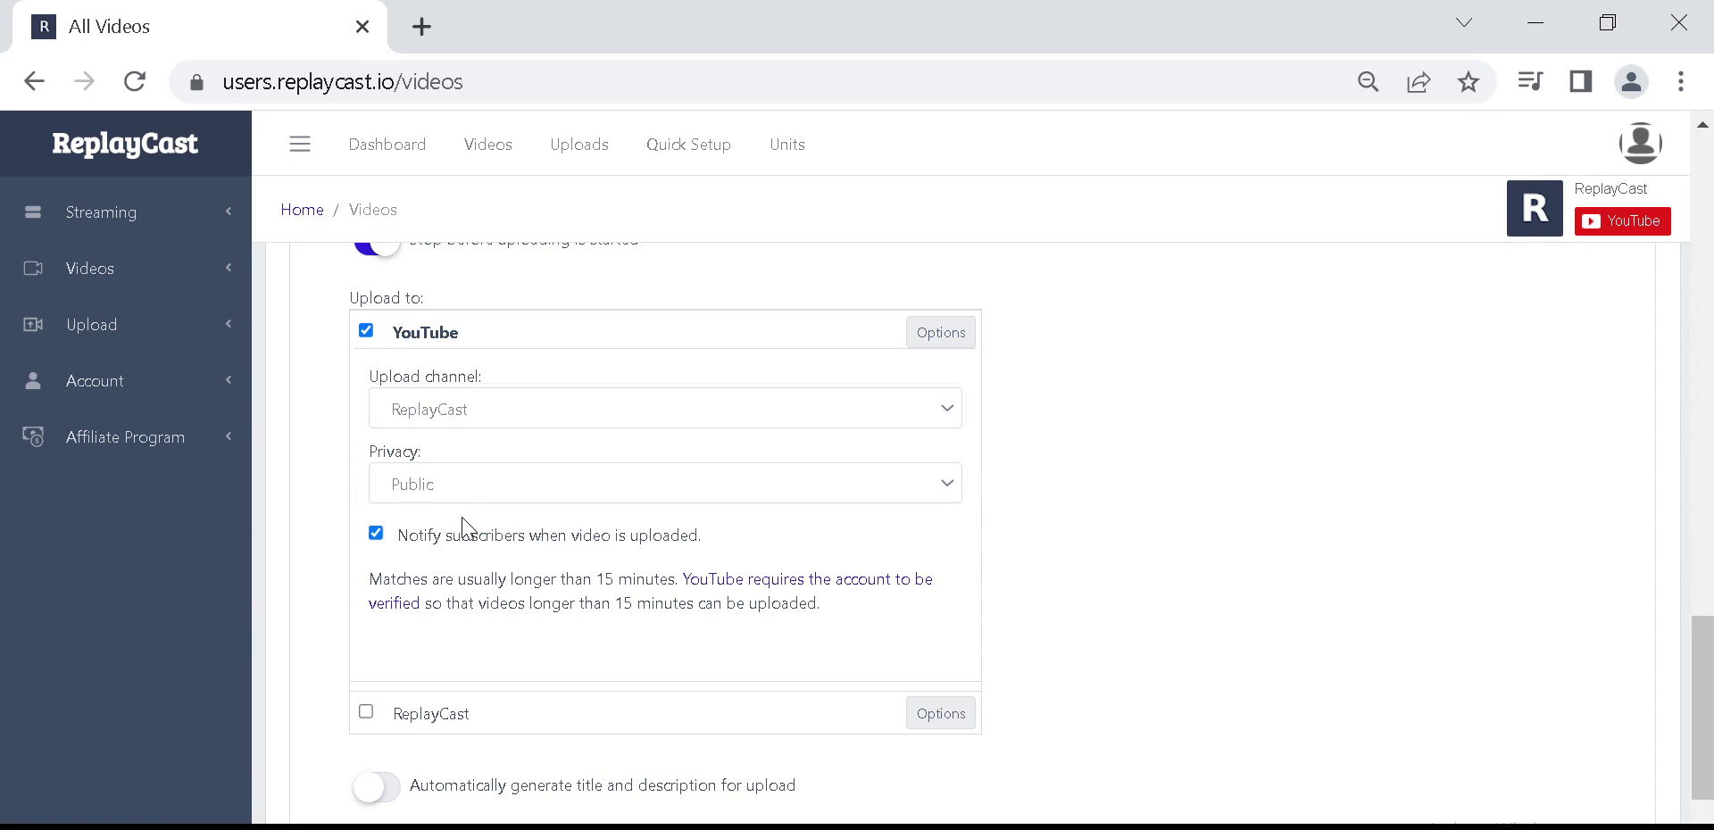
pyautogui.scroll(-2, 463, 526)
pyautogui.click(571, 336)
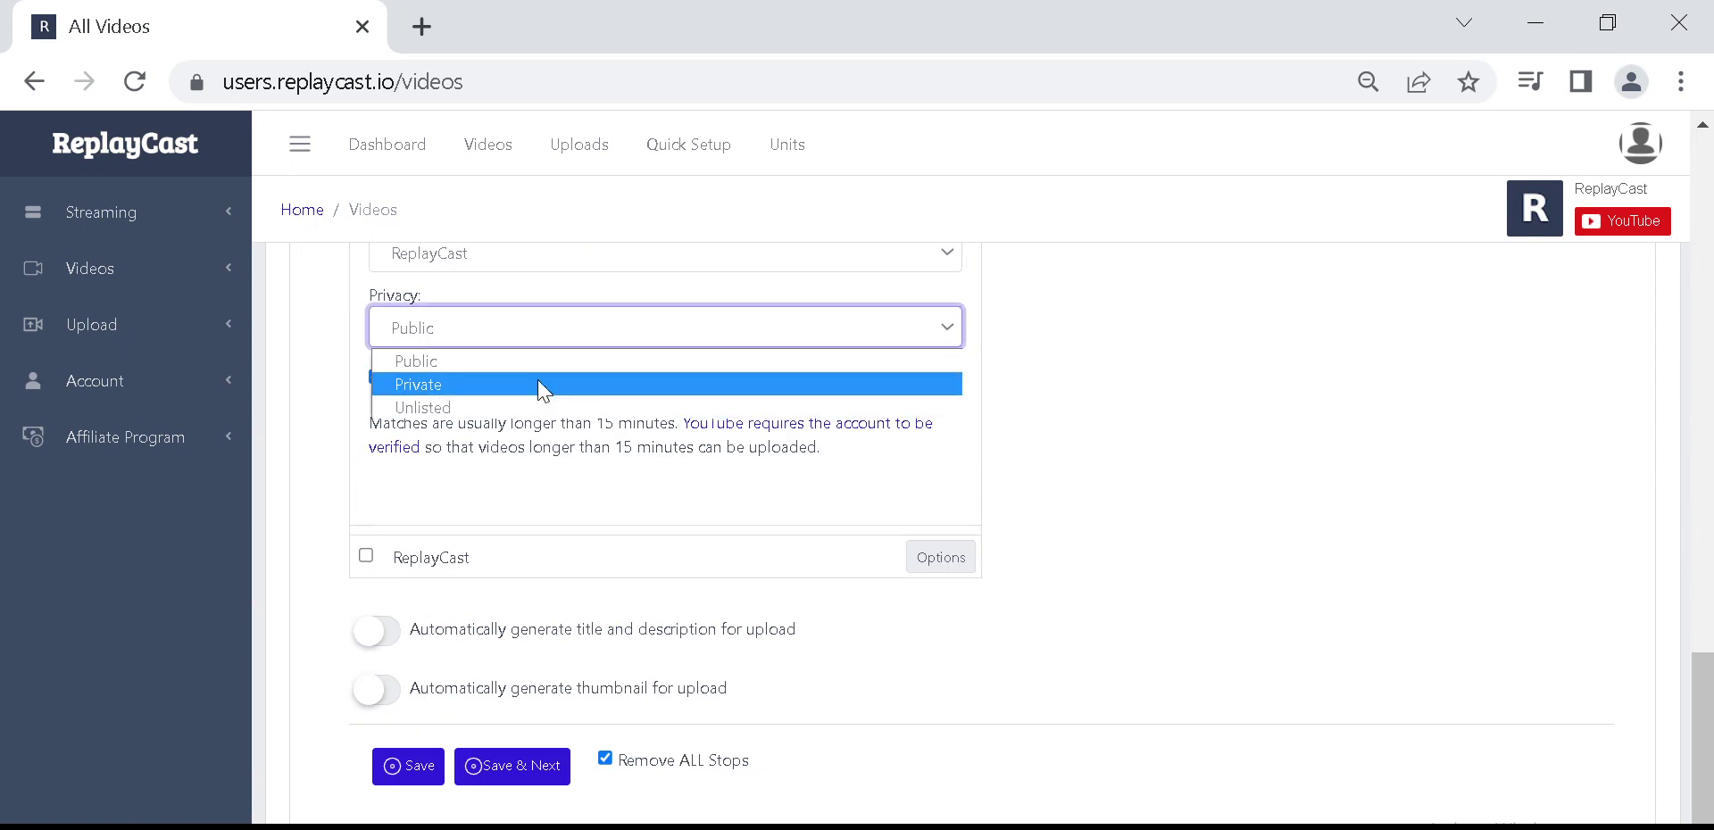
pyautogui.click(523, 404)
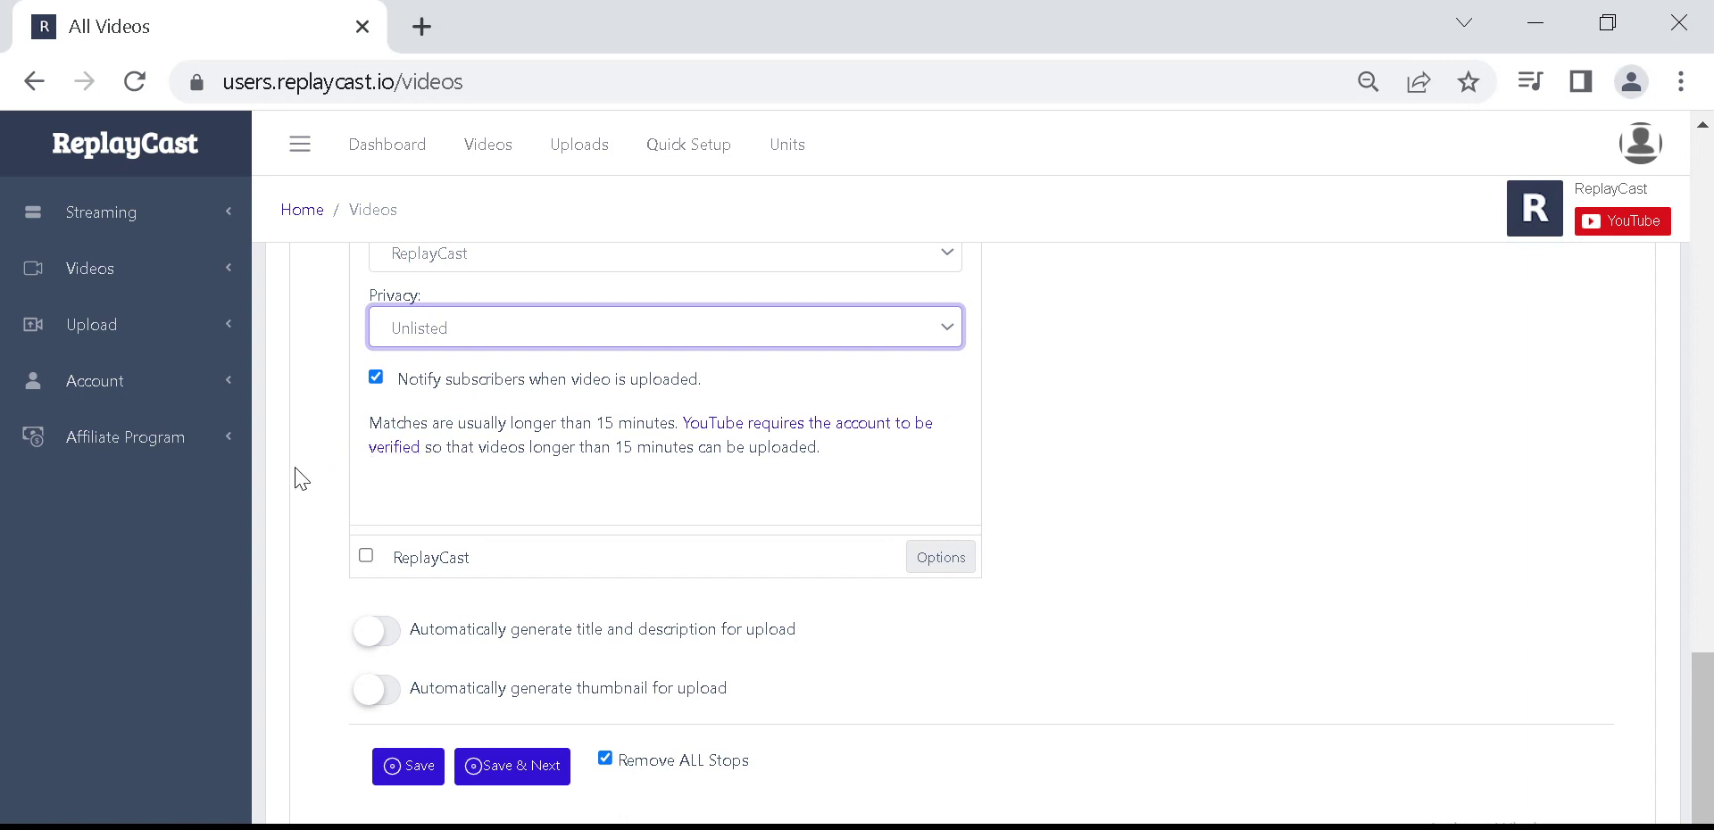
pyautogui.scroll(-2, 312, 491)
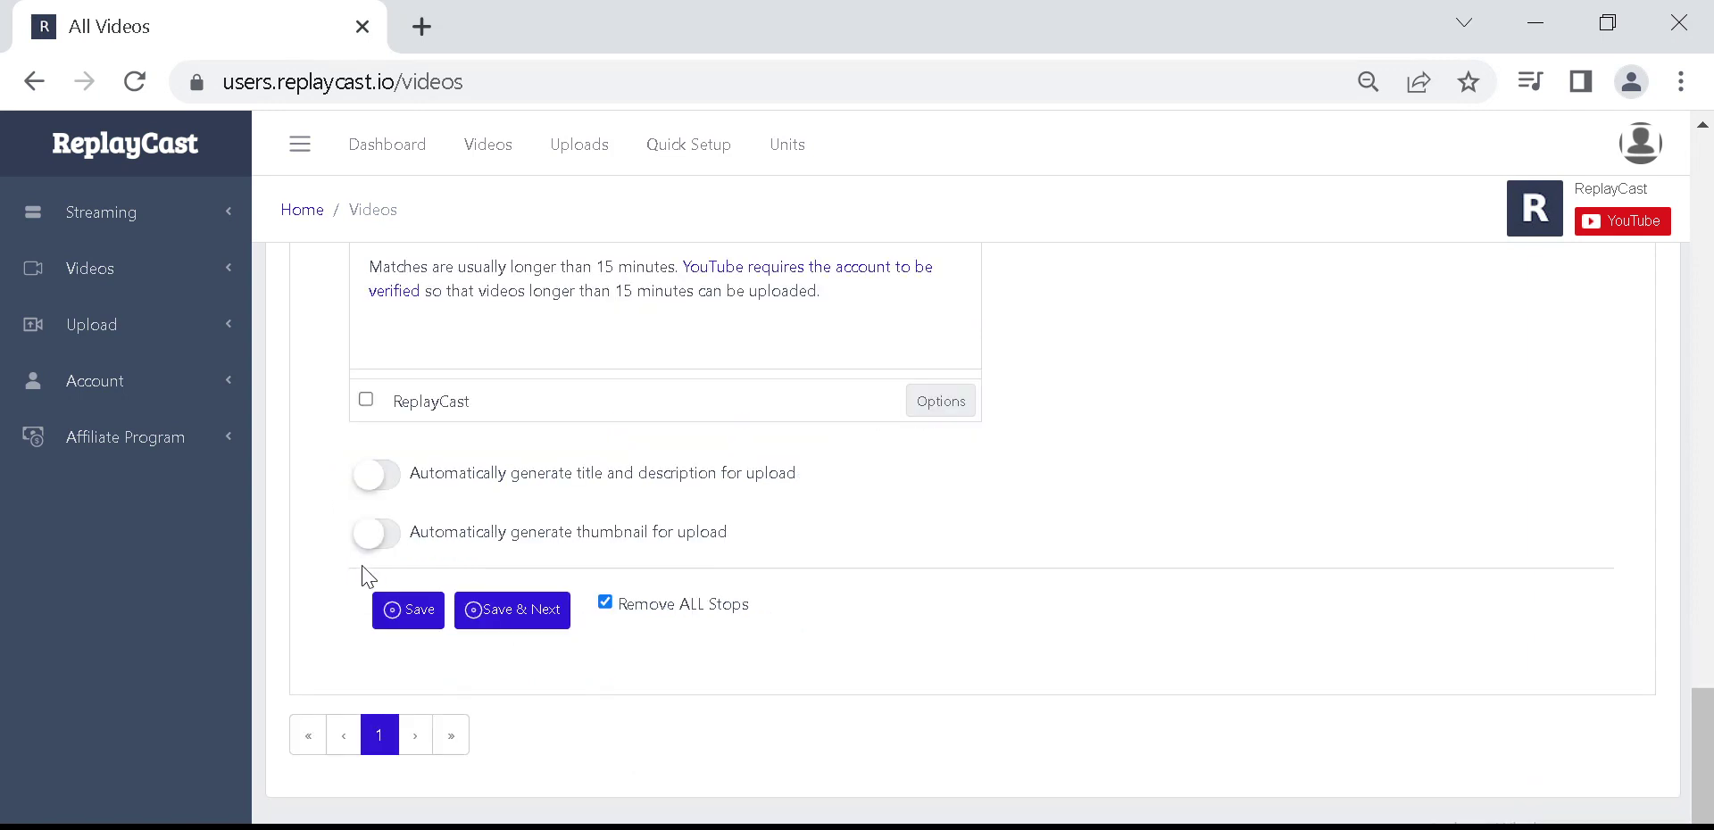
pyautogui.click(399, 614)
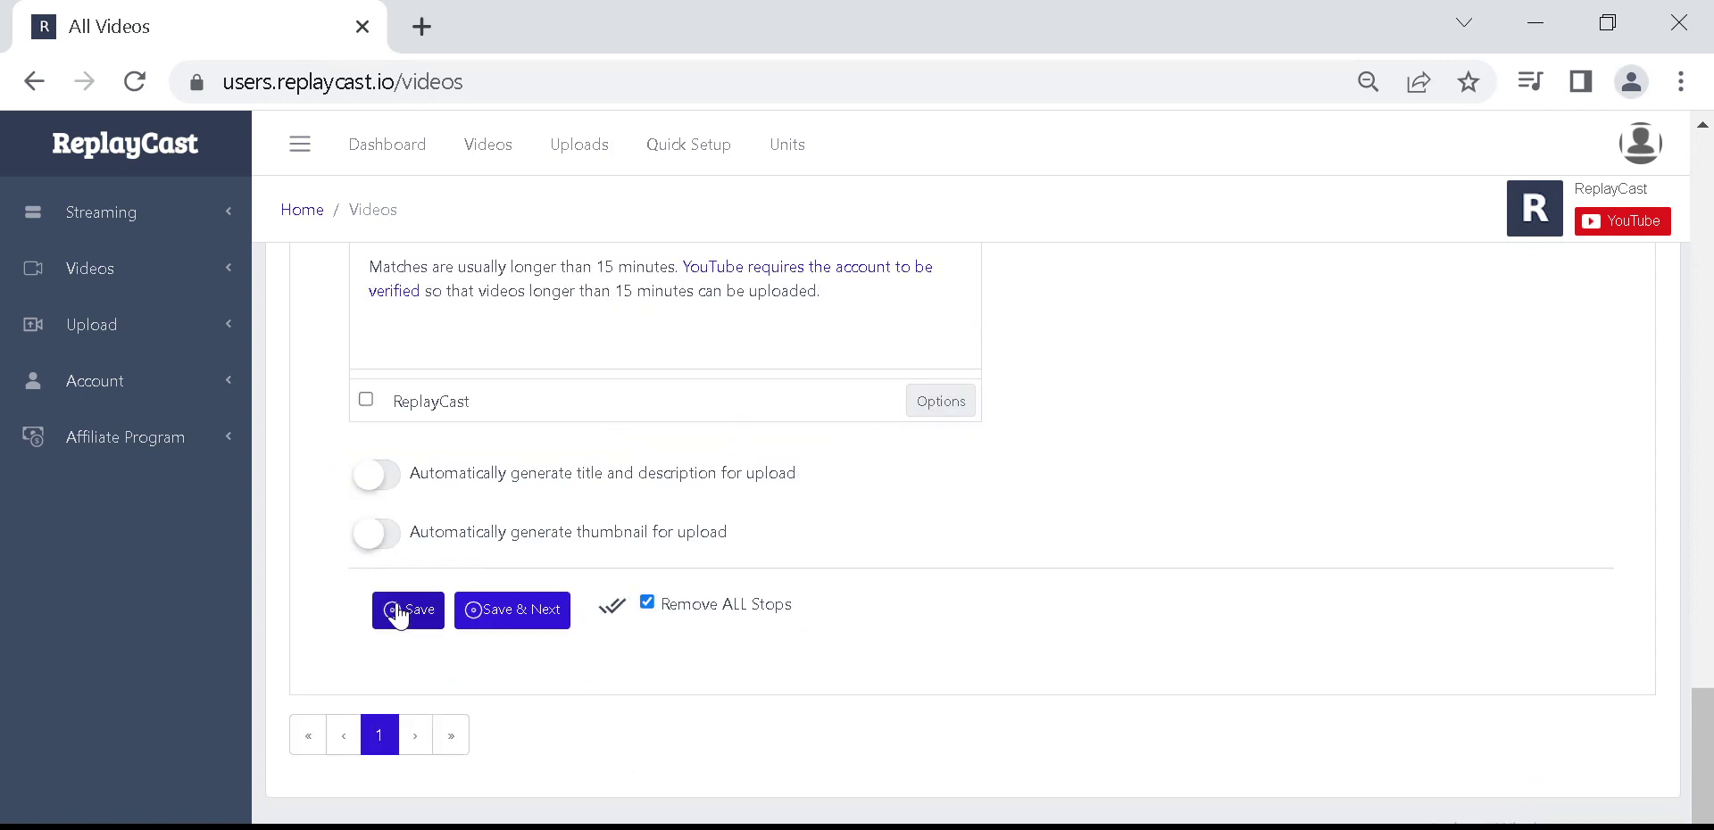
# - Go to the video queue and open the management details of the darius kills video
pyautogui.click(191, 276)
pyautogui.click(157, 391)
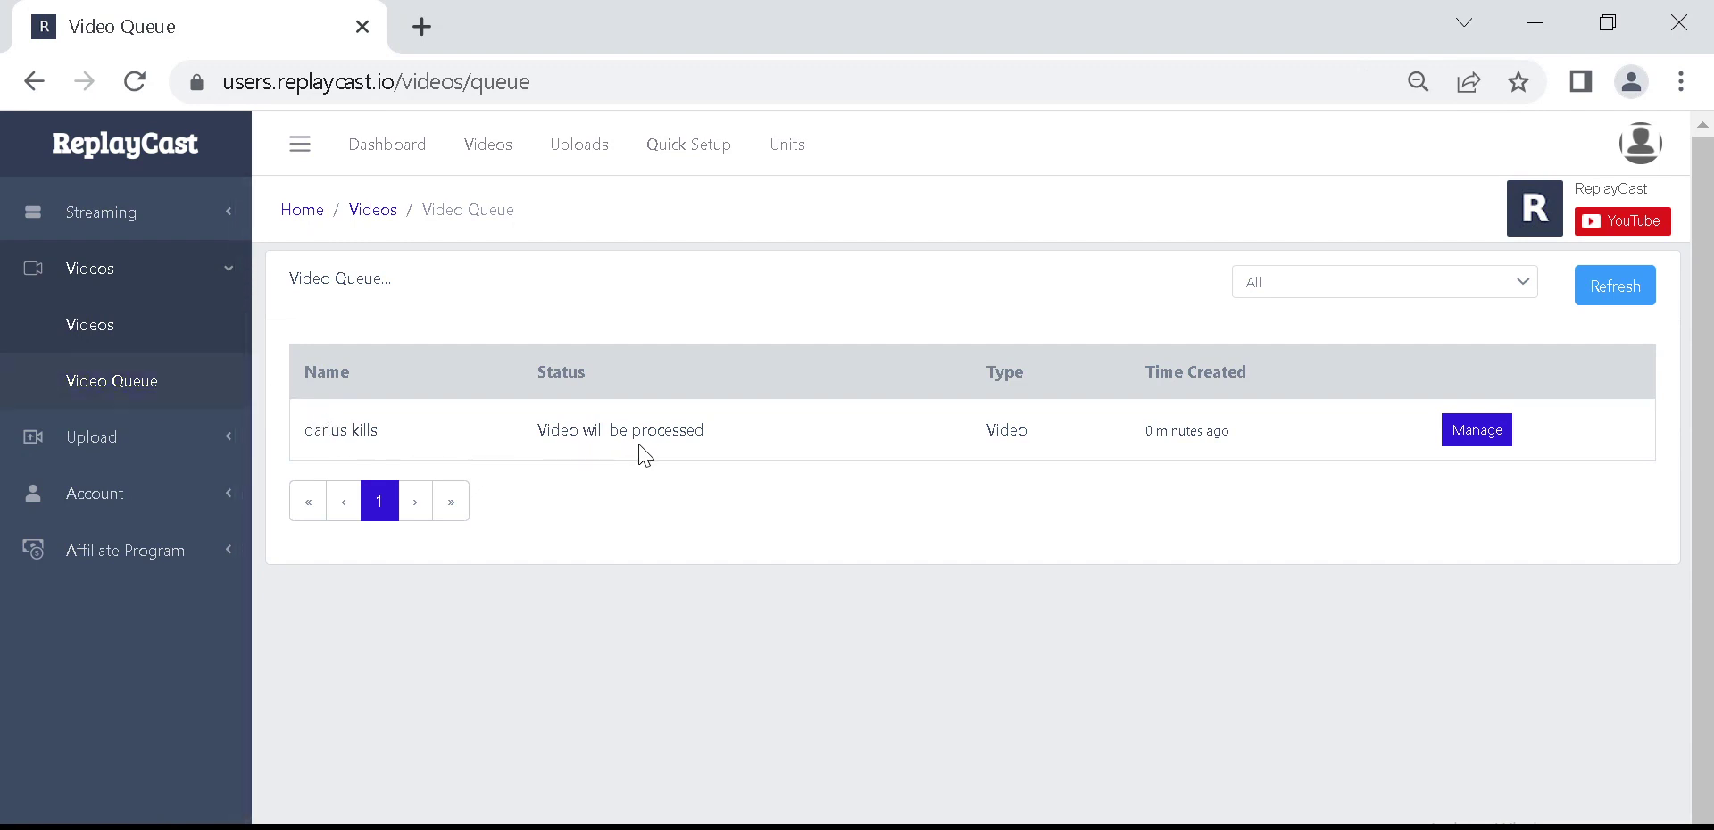
pyautogui.click(1489, 447)
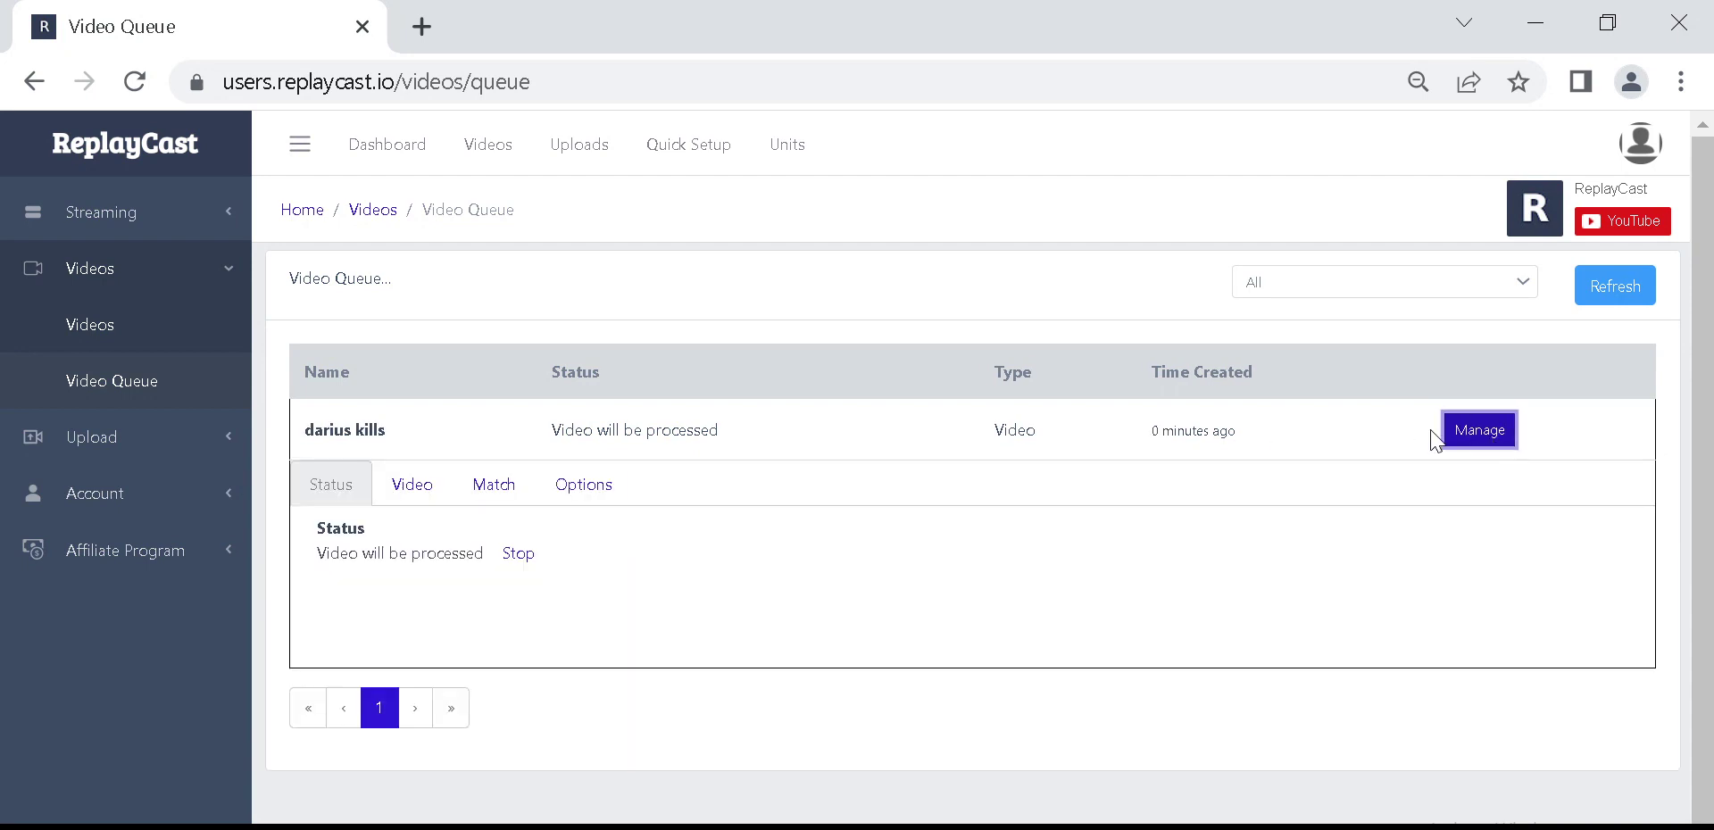